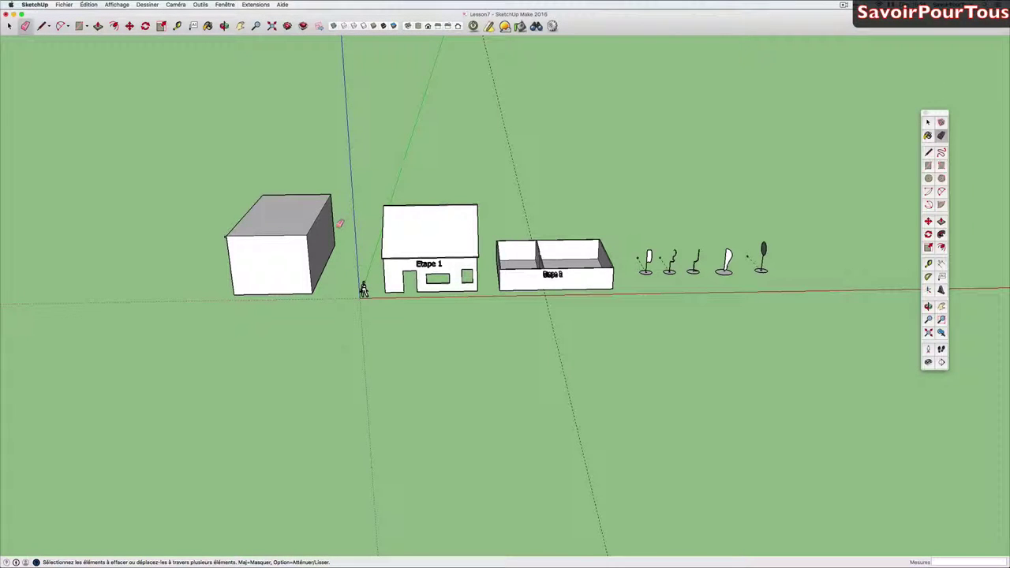
- Draw a small rectangle on the ground and push/pull it up into a box
mouse_move(343, 221)
middle_down()
mouse_move(428, 219)
mouse_move(365, 232)
mouse_move(430, 242)
middle_up()
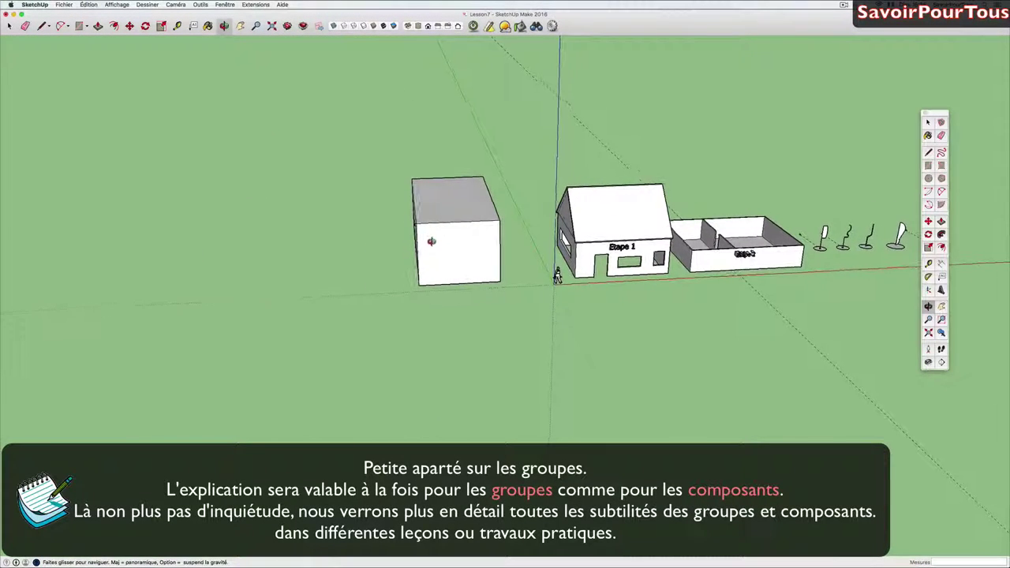
key(r)
click(294, 274)
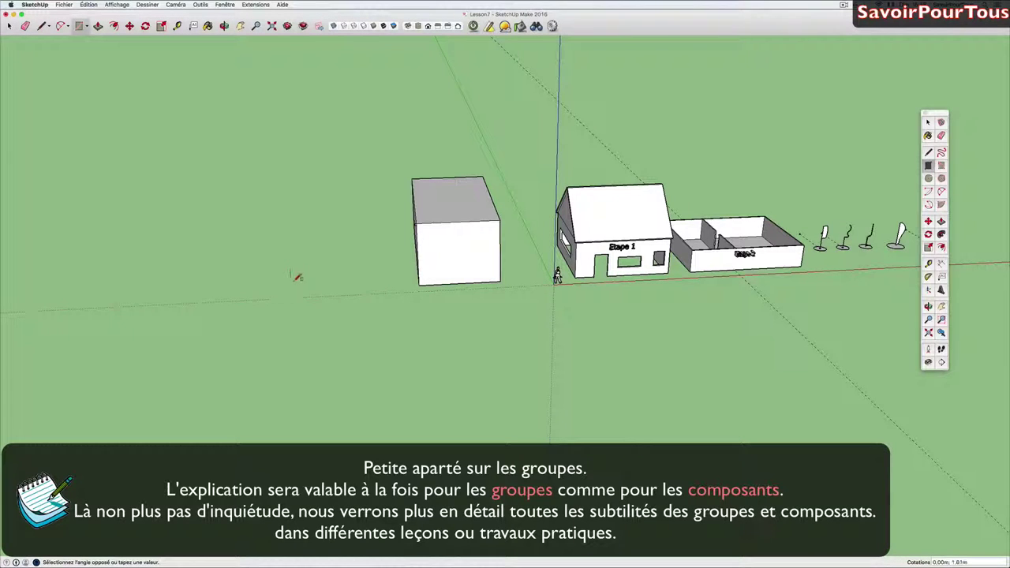
click(334, 297)
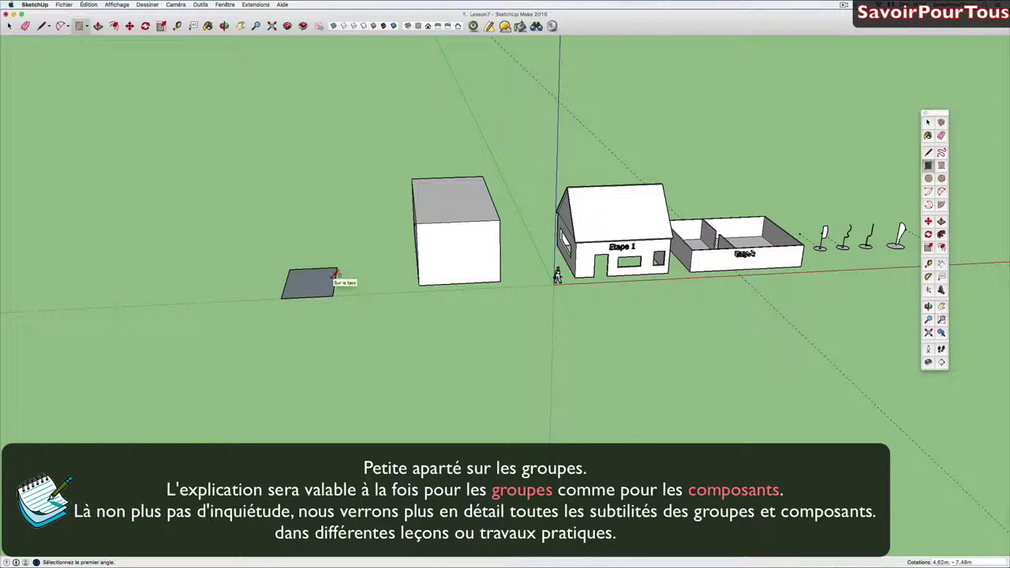
key(p)
drag(320, 284, 319, 229)
middle_drag(320, 228, 273, 250)
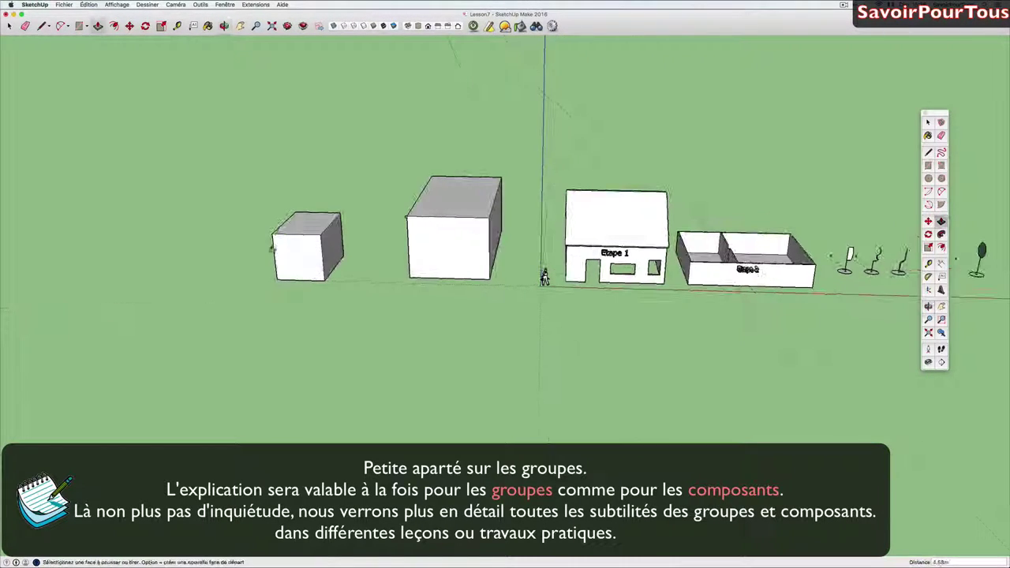
key(space)
- Turn the small box into a group with Créer un groupe
click(293, 243)
right_click(295, 235)
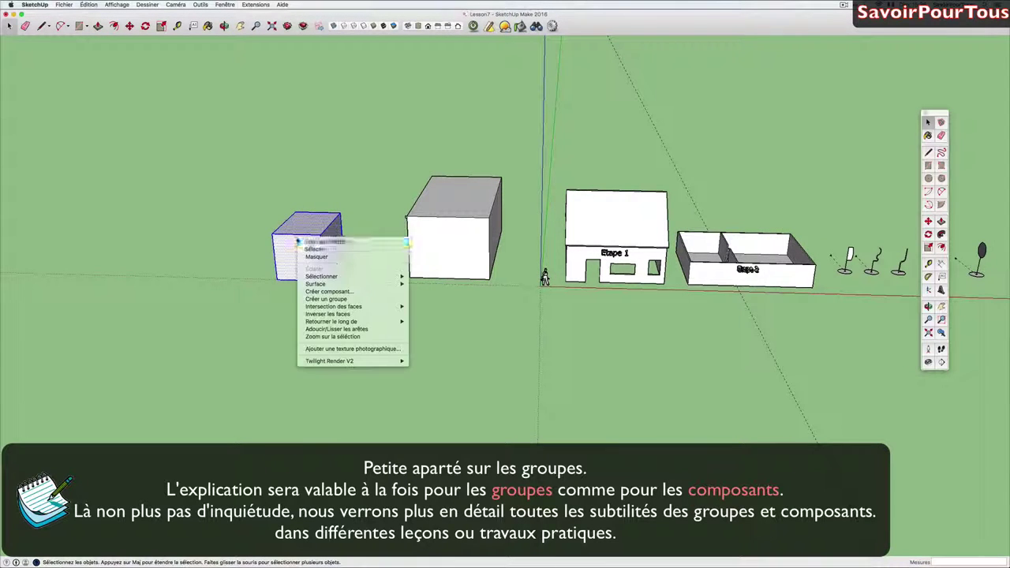
click(324, 284)
mouse_move(309, 239)
middle_down()
mouse_move(298, 270)
mouse_move(297, 250)
middle_up()
click(297, 250)
click(333, 155)
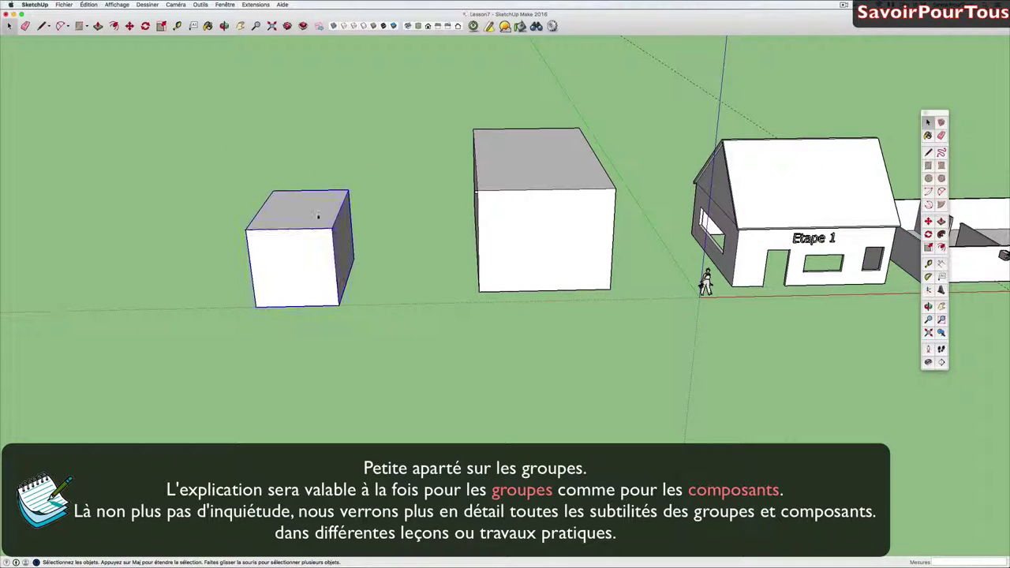
- Move the small group over the larger box, then place it back on the left
key(m)
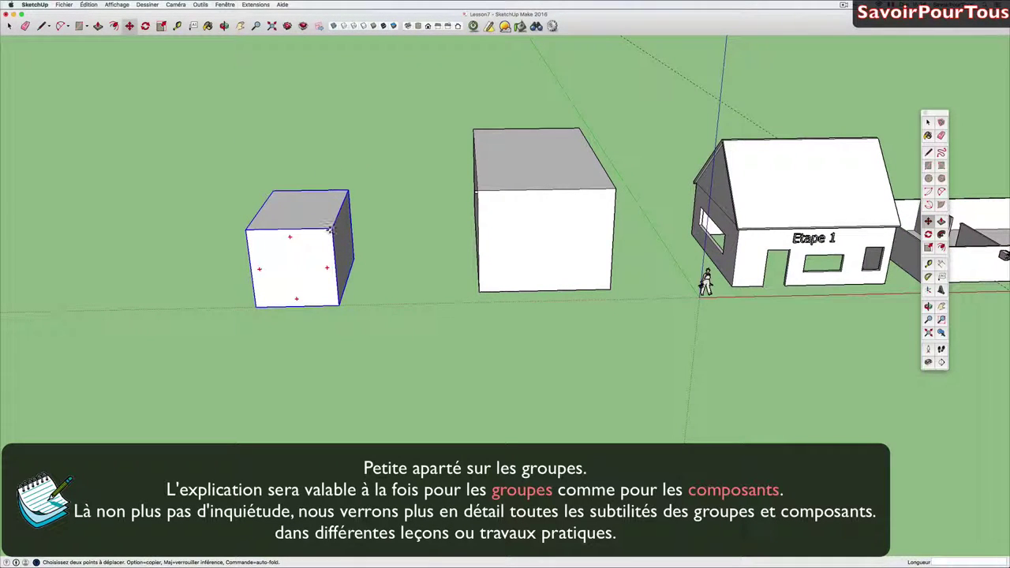
click(332, 229)
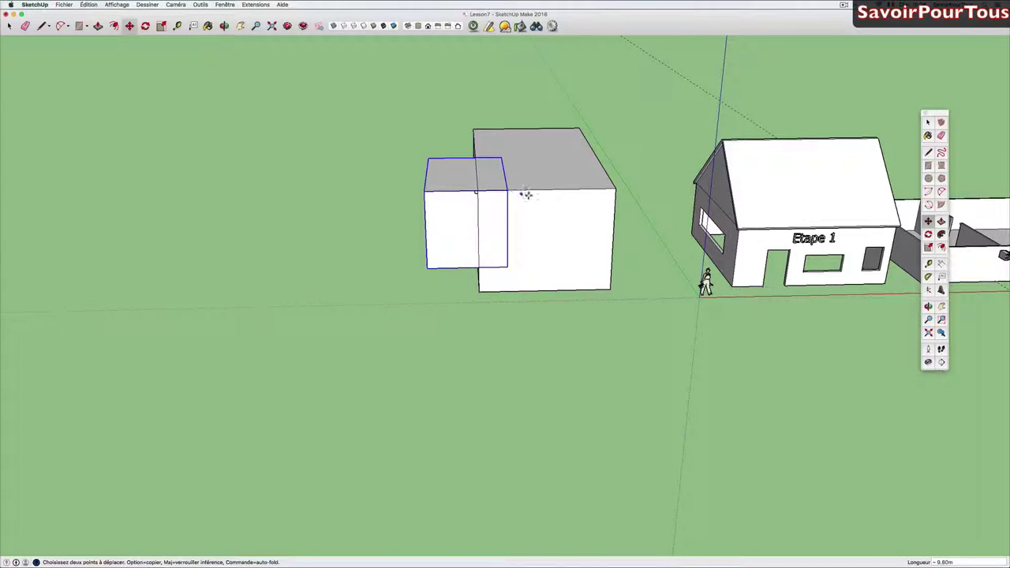
middle_drag(525, 194, 458, 198)
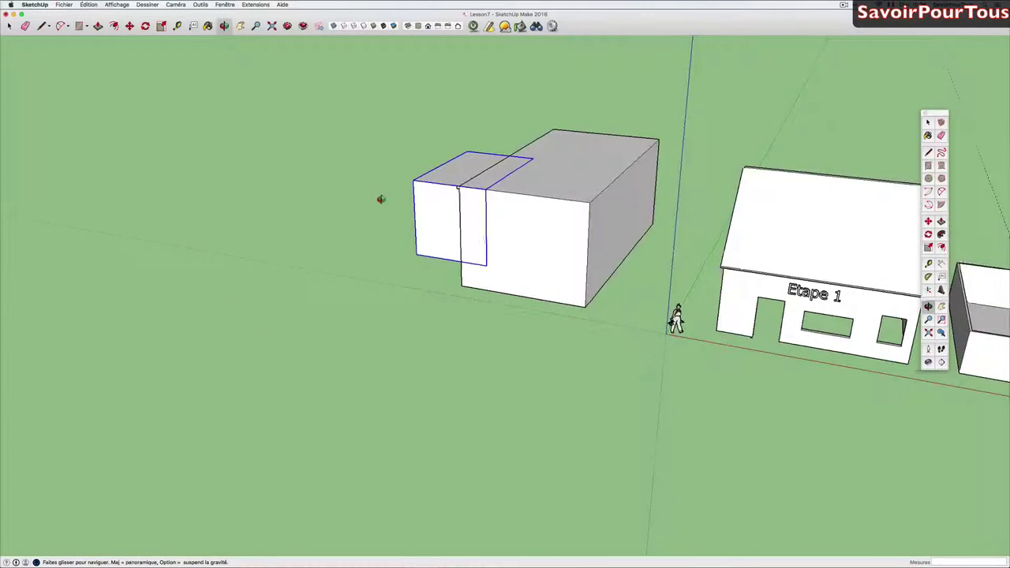
click(268, 190)
middle_drag(268, 190, 345, 218)
key(space)
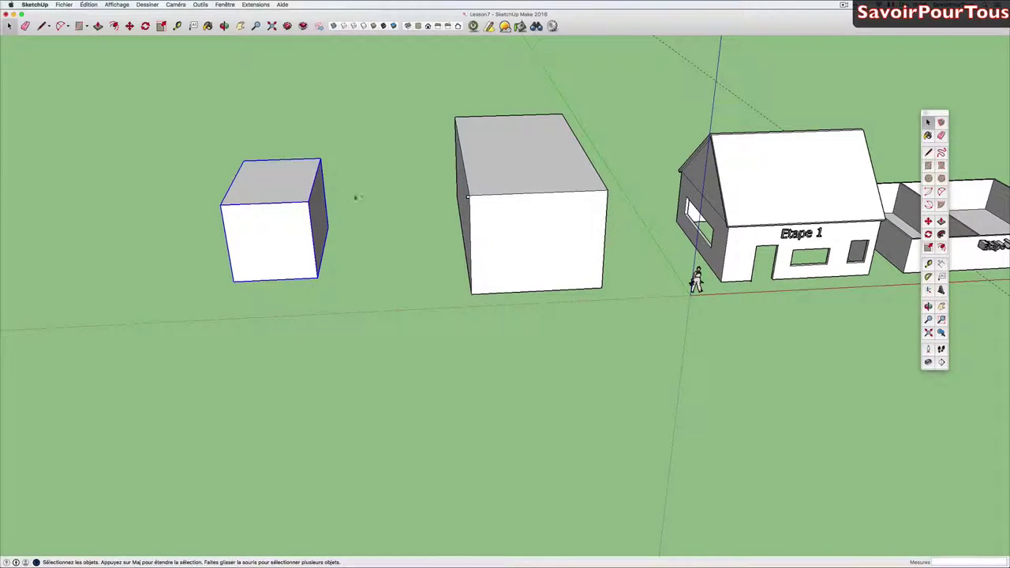
click(279, 319)
- Draw a ground rectangle in front and push/pull it into a small box
key(r)
click(251, 349)
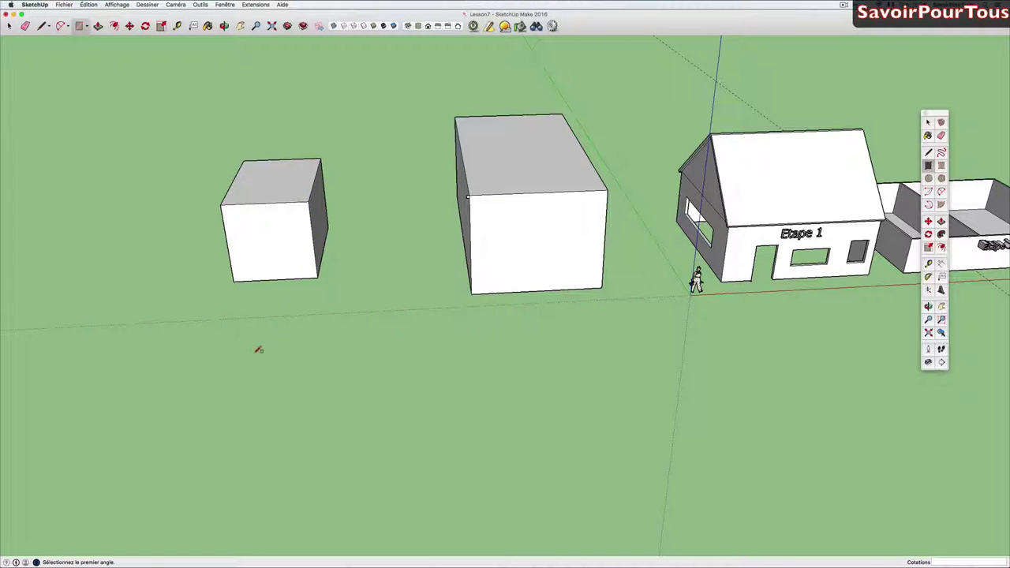
click(293, 378)
key(p)
click(273, 363)
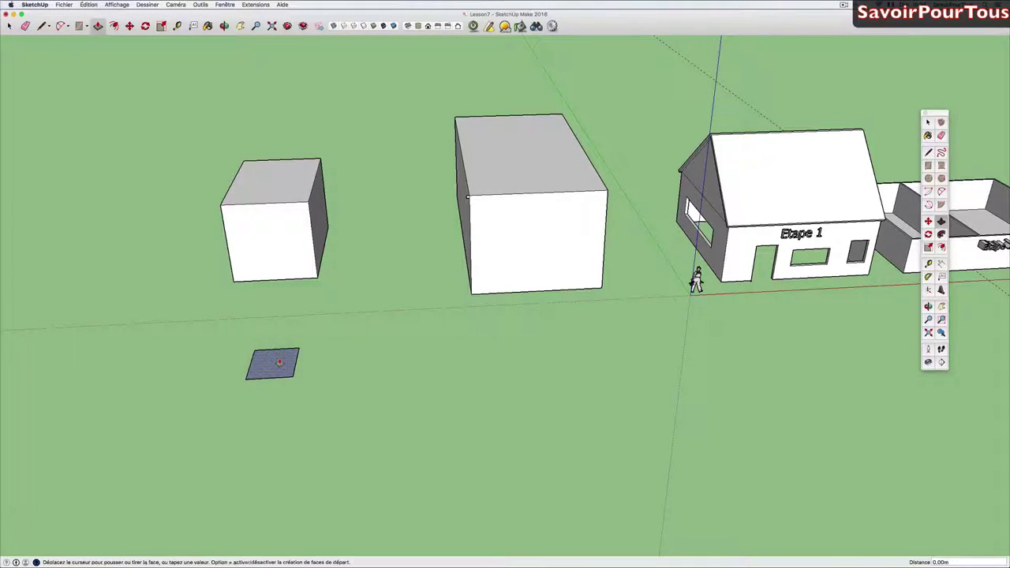
click(268, 321)
key(space)
- Draw a rectangle beside the new box and extrude a second attached box
key(r)
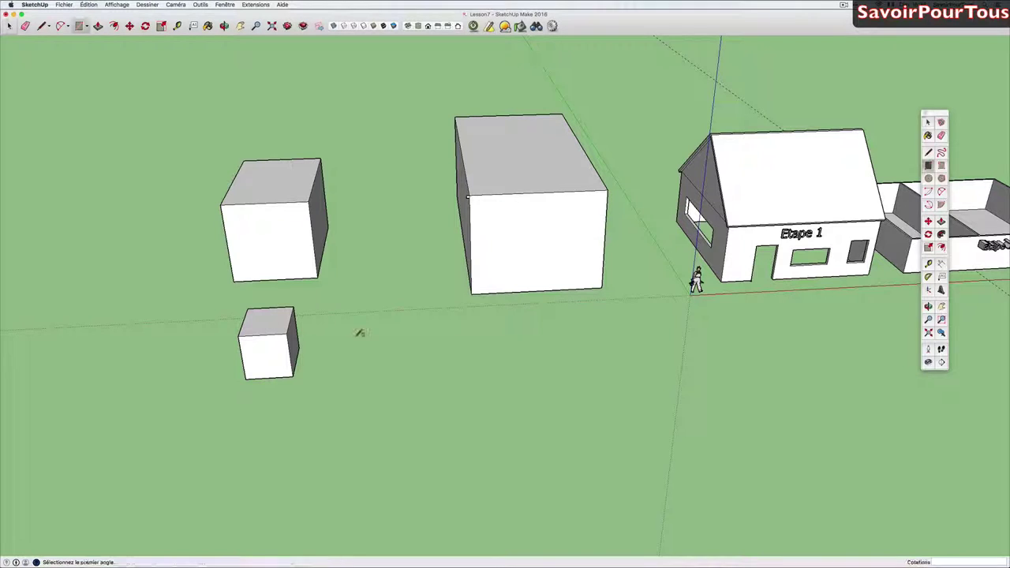
click(270, 334)
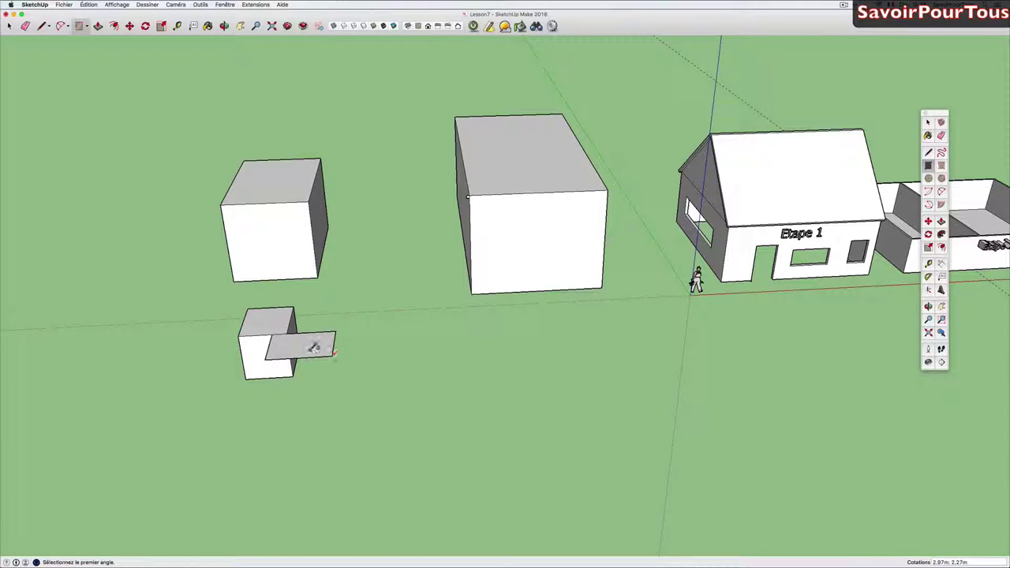
click(335, 353)
key(p)
click(303, 347)
click(278, 374)
scroll(284, 371, up, 3)
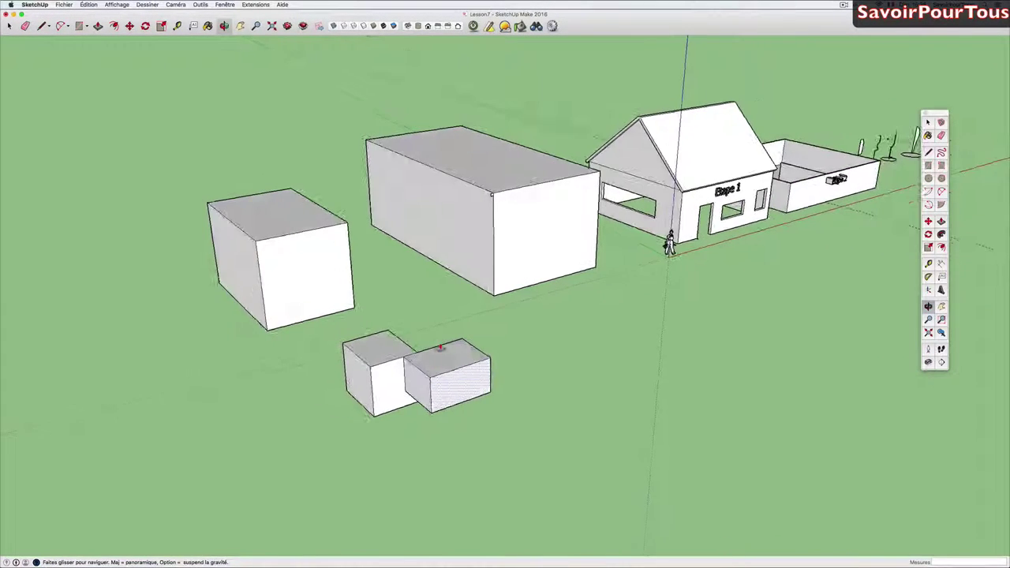
scroll(405, 354, up, 4)
scroll(406, 361, up, 3)
key(space)
- Select the second box's faces and edges
triple_click(437, 367)
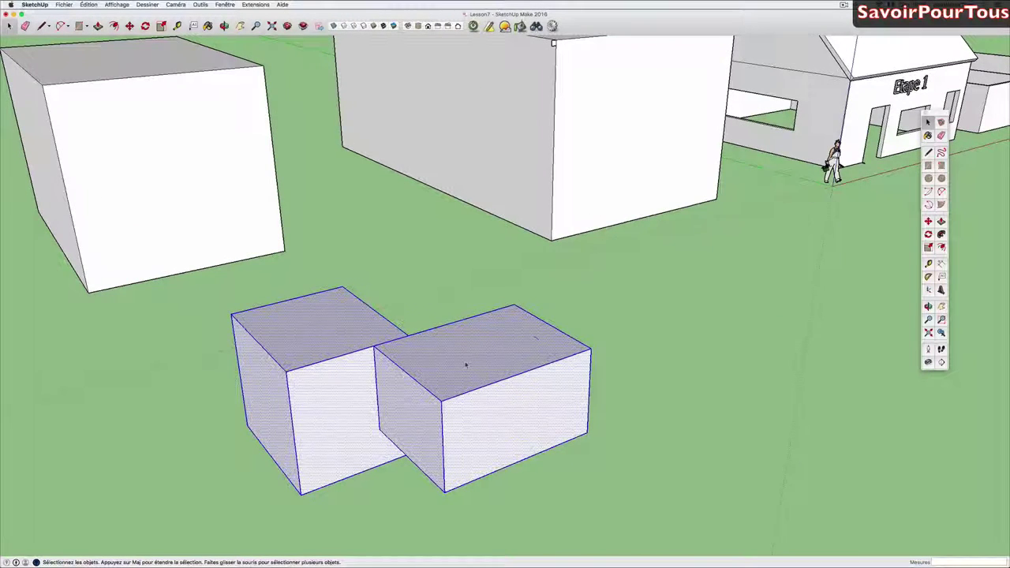
scroll(465, 366, down, 2)
click(494, 368)
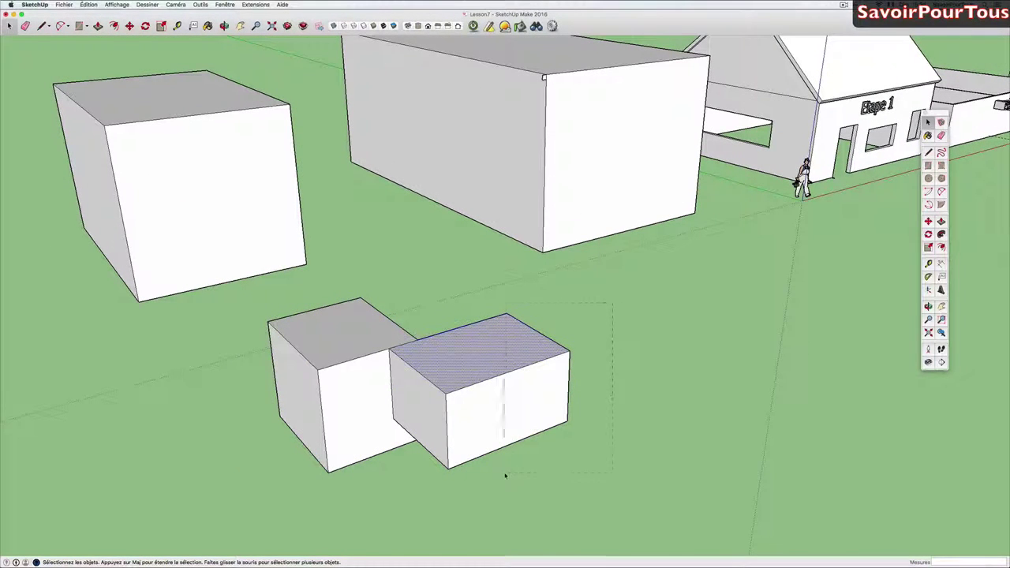
double_click(511, 414)
- Move the new box right and back, showing the joined geometry stretching
key(m)
drag(466, 382, 501, 398)
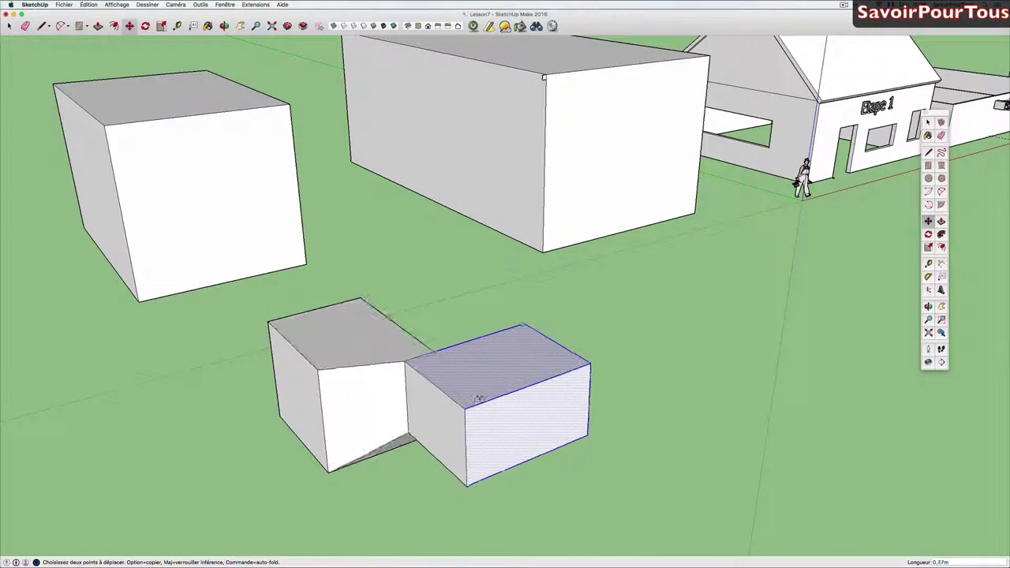
drag(501, 399, 474, 390)
mouse_move(531, 386)
middle_down()
mouse_move(355, 392)
mouse_move(387, 387)
middle_up()
key(space)
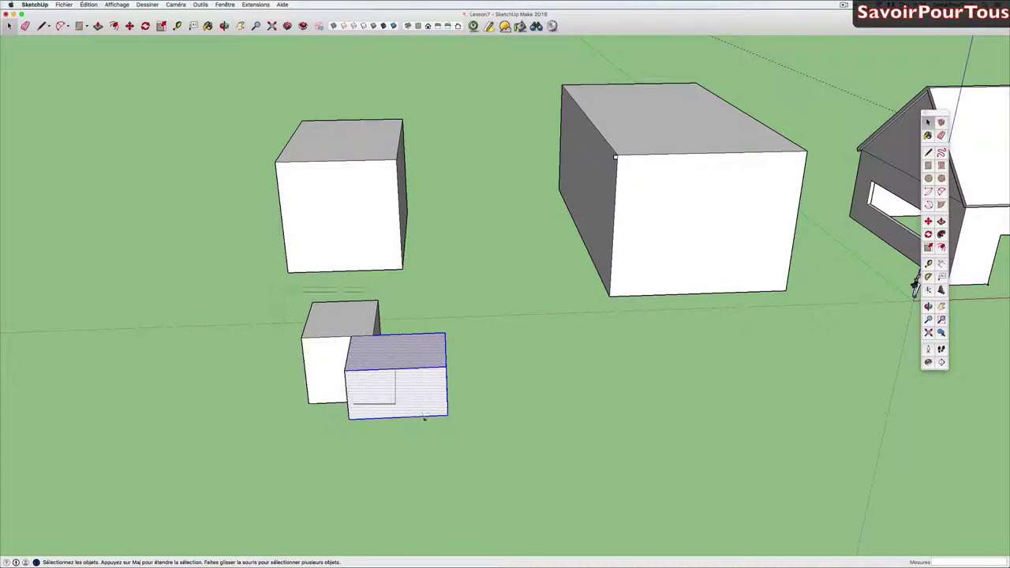
- Window-select both joined boxes and delete them
drag(281, 290, 479, 438)
key(Delete)
click(333, 171)
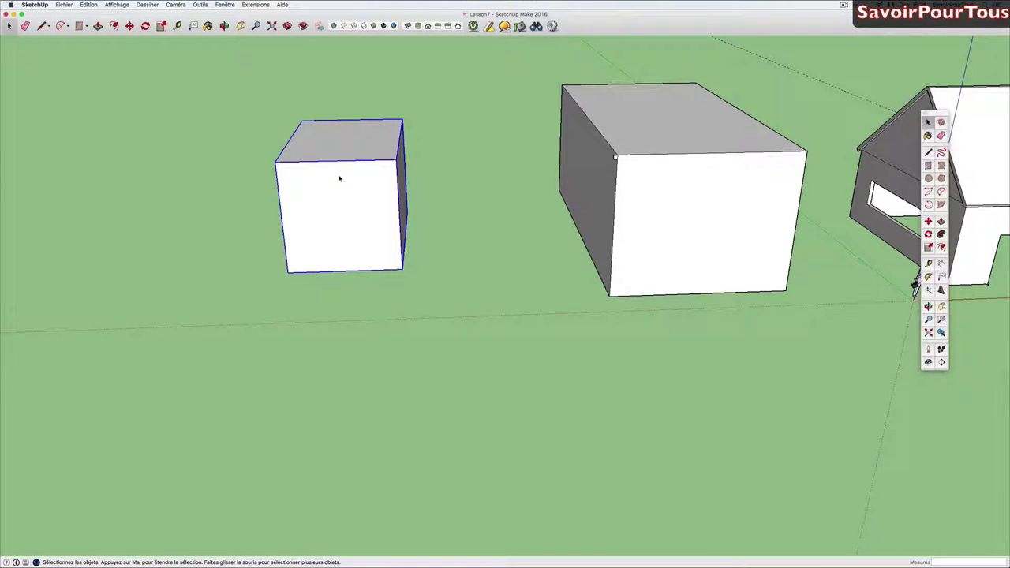
- Explode the grouped cube with Éclater and select its loose faces and edges
right_click(339, 178)
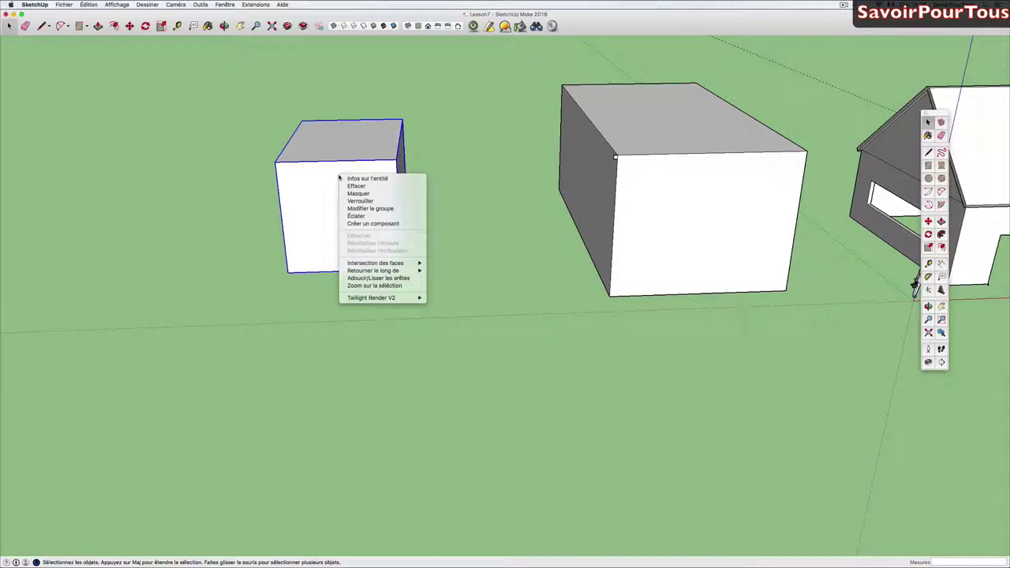
click(361, 216)
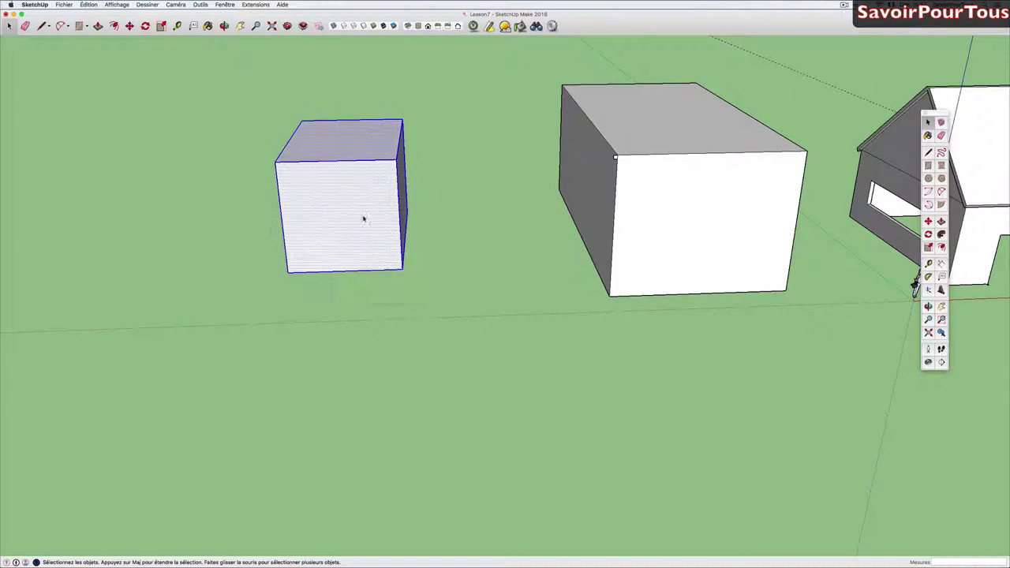
click(412, 181)
click(347, 199)
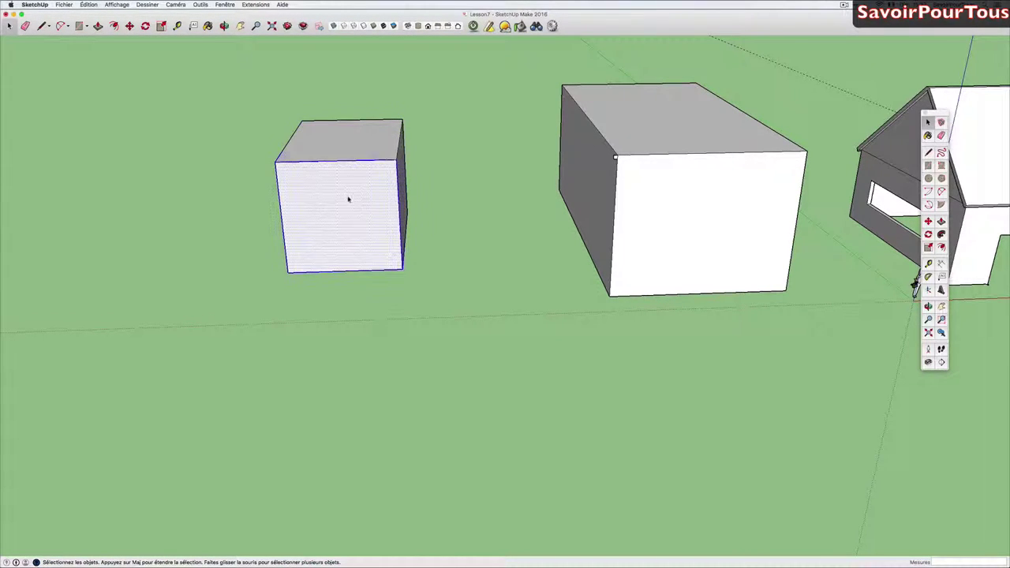
triple_click(348, 198)
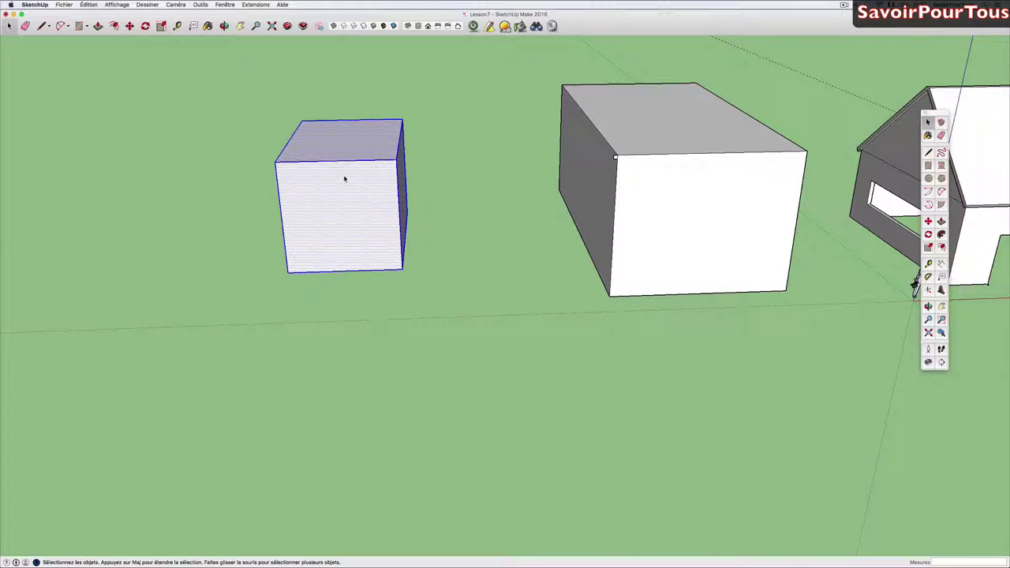
- Move the loose cube geometry, then window-select it and delete it
key(m)
click(352, 182)
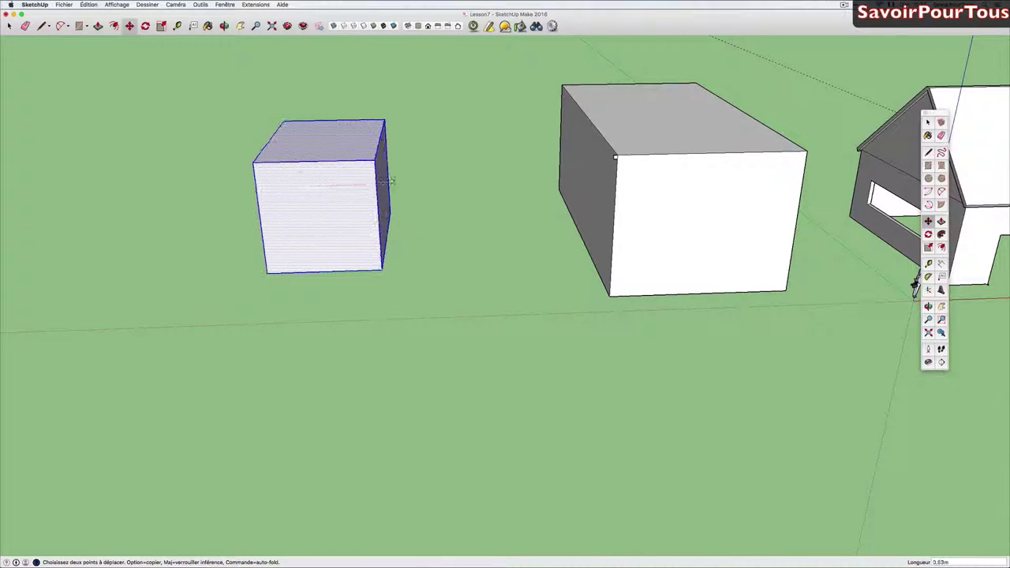
scroll(384, 183, down, 2)
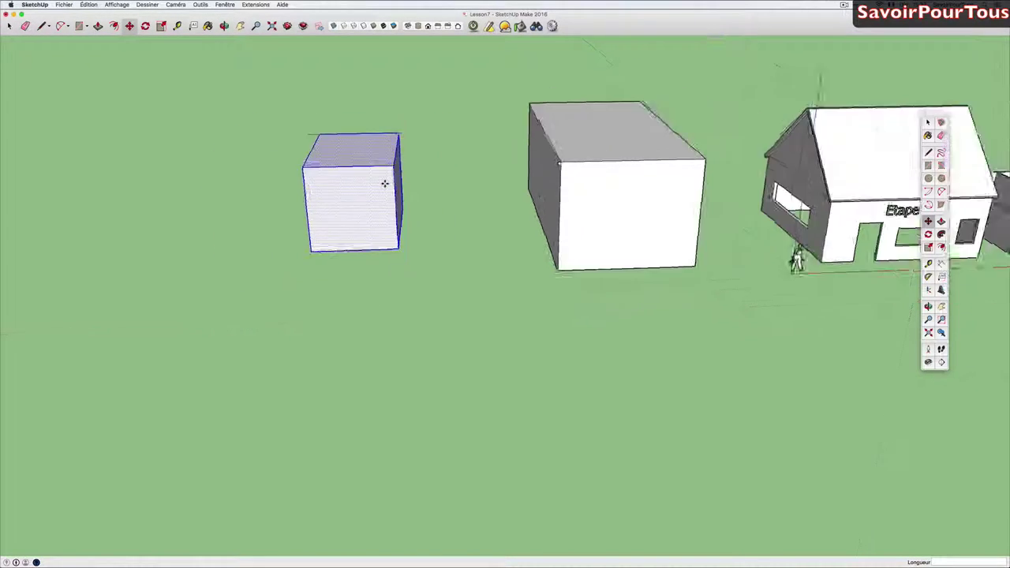
scroll(384, 183, down, 3)
key(space)
drag(316, 131, 440, 244)
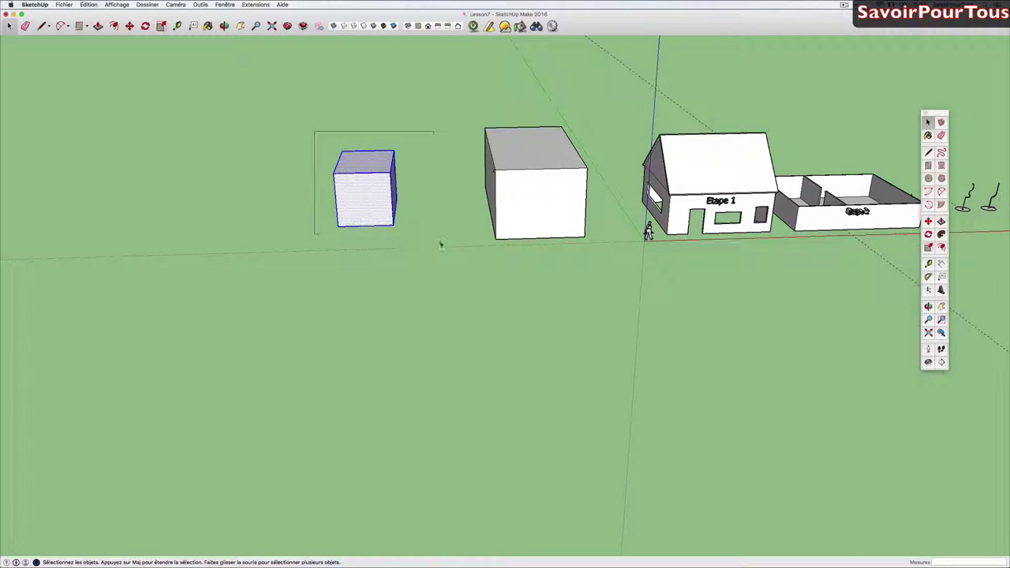
key(Delete)
key(o)
drag(406, 213, 412, 209)
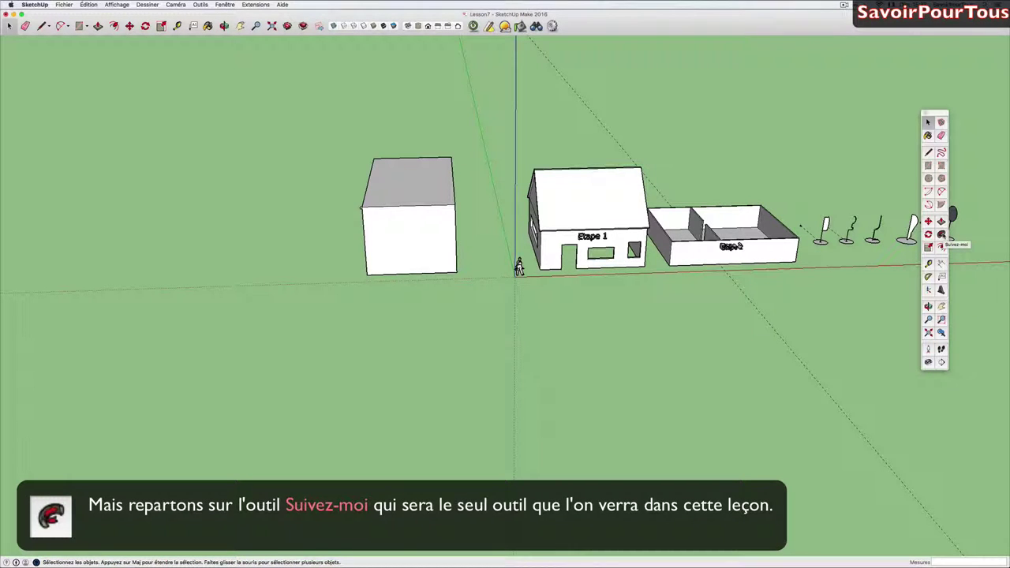
scroll(376, 207, up, 2)
scroll(371, 209, up, 5)
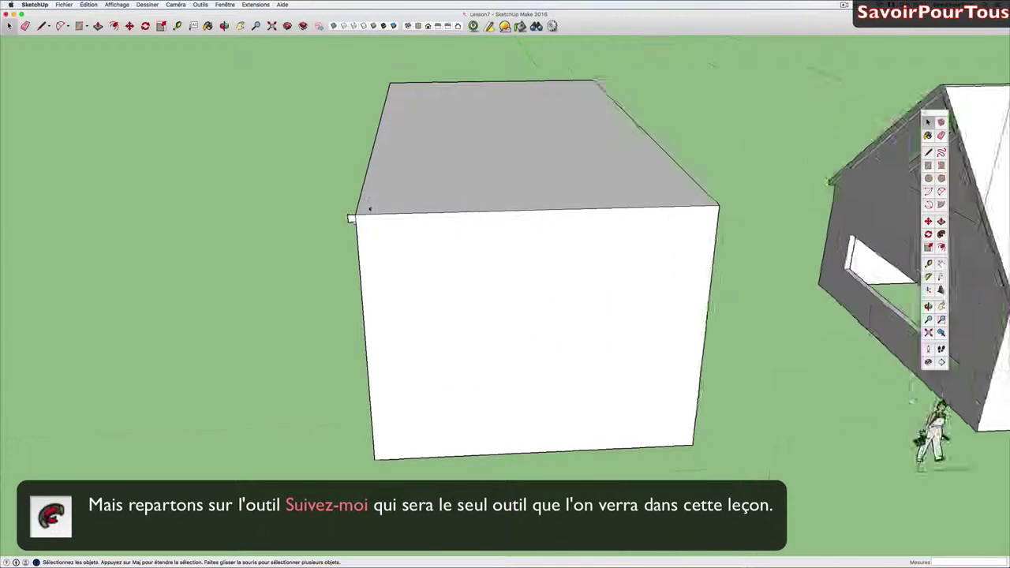
scroll(369, 210, up, 4)
scroll(369, 211, down, 2)
key(space)
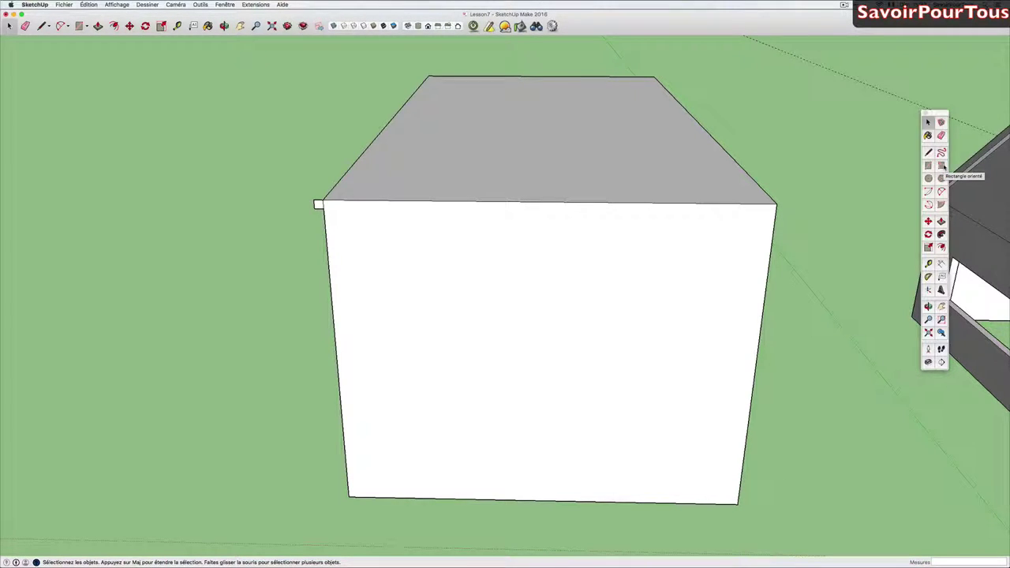
click(941, 166)
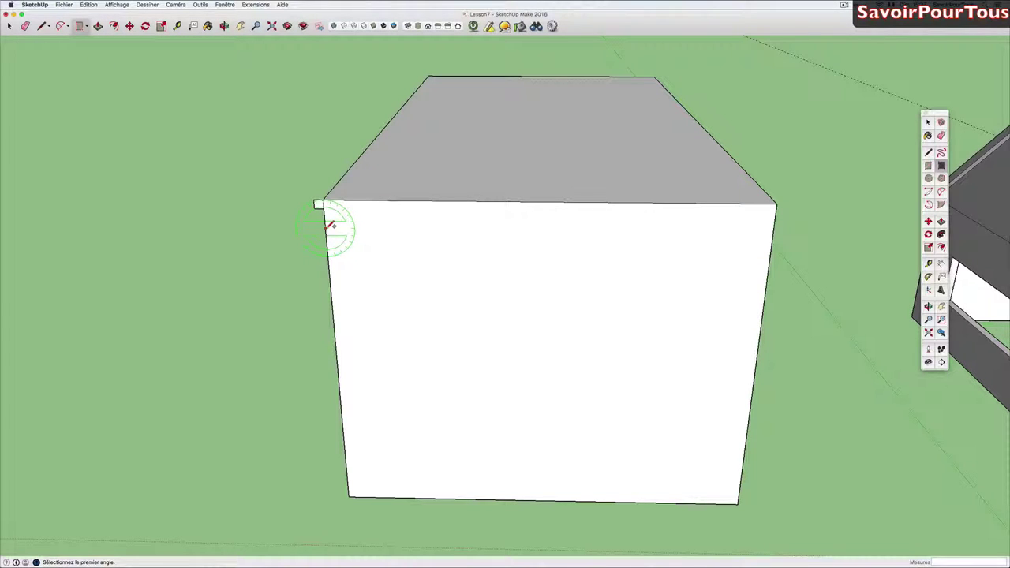
click(331, 226)
click(312, 227)
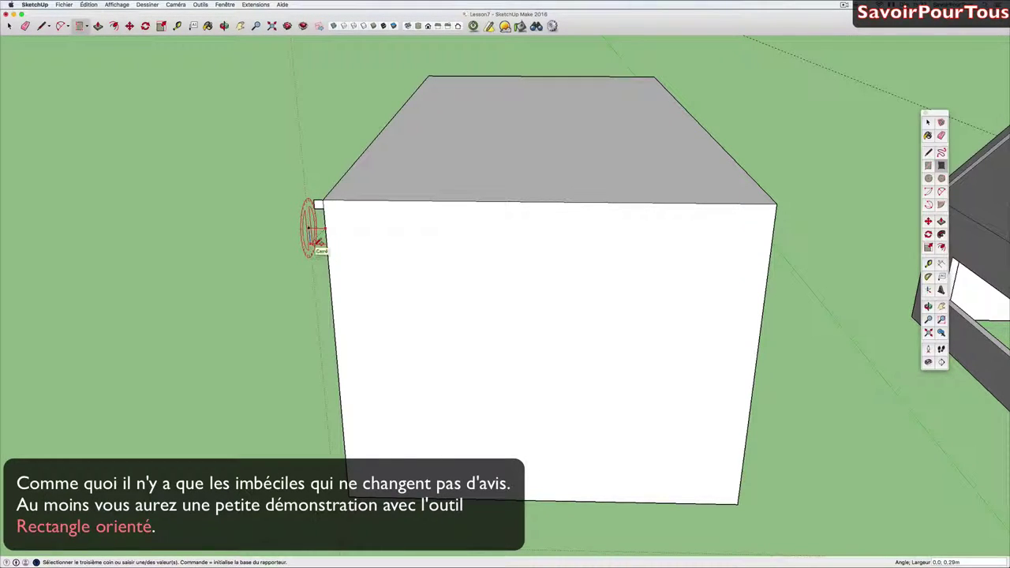
click(315, 240)
scroll(359, 240, up, 2)
scroll(359, 239, up, 2)
scroll(357, 241, up, 2)
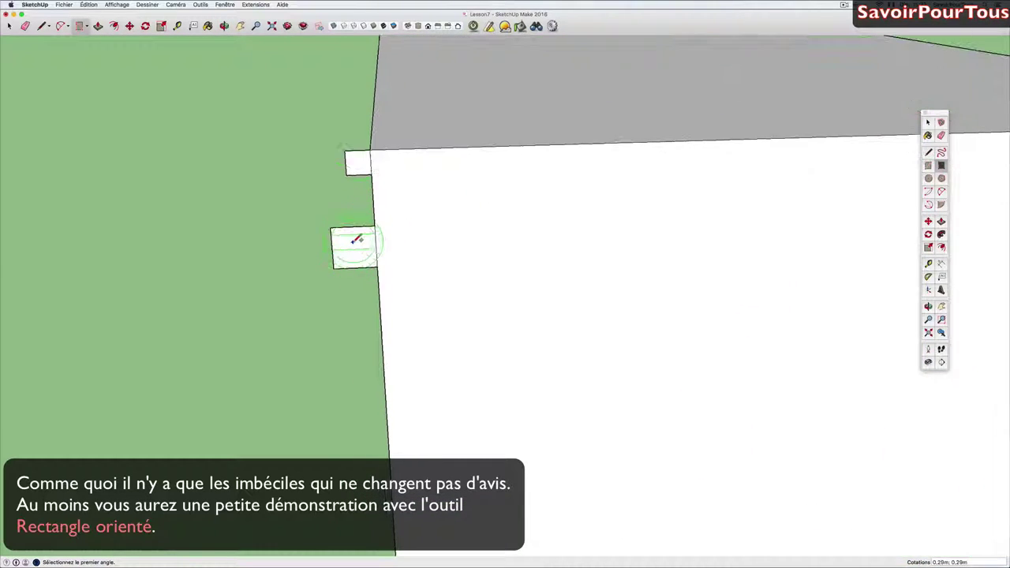
scroll(371, 243, down, 2)
scroll(387, 239, down, 2)
scroll(384, 239, down, 3)
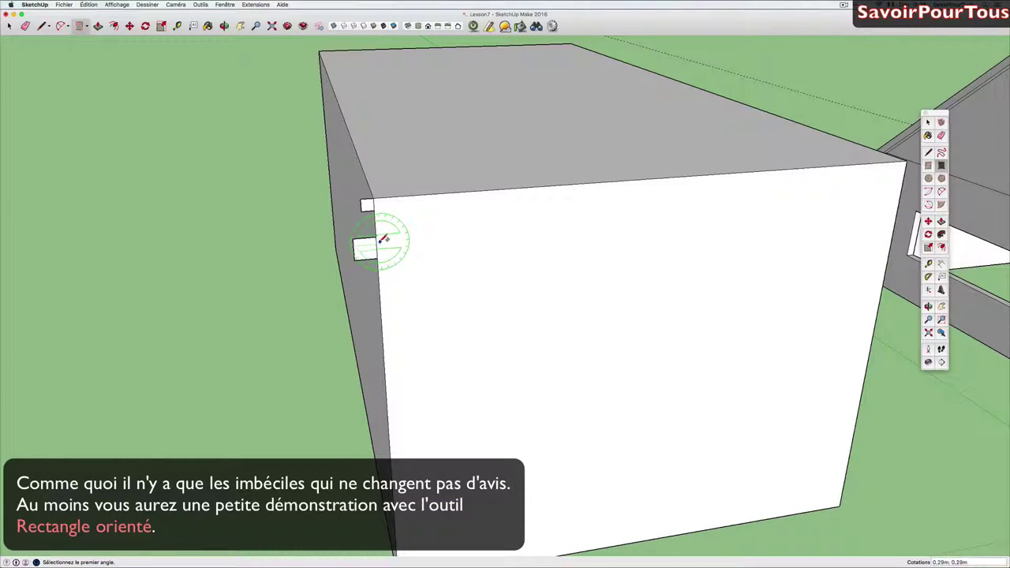
key(e)
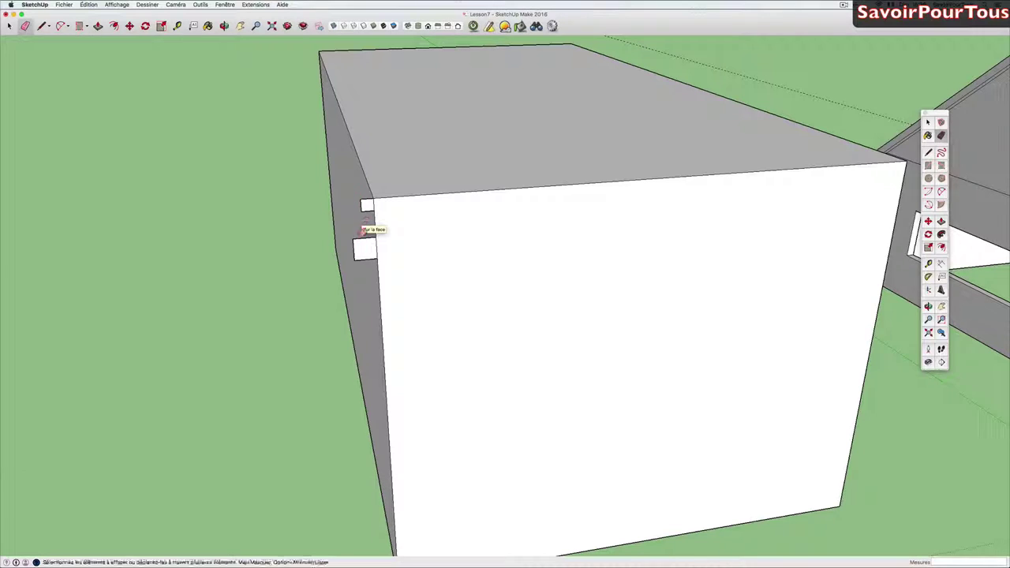
drag(363, 235, 364, 251)
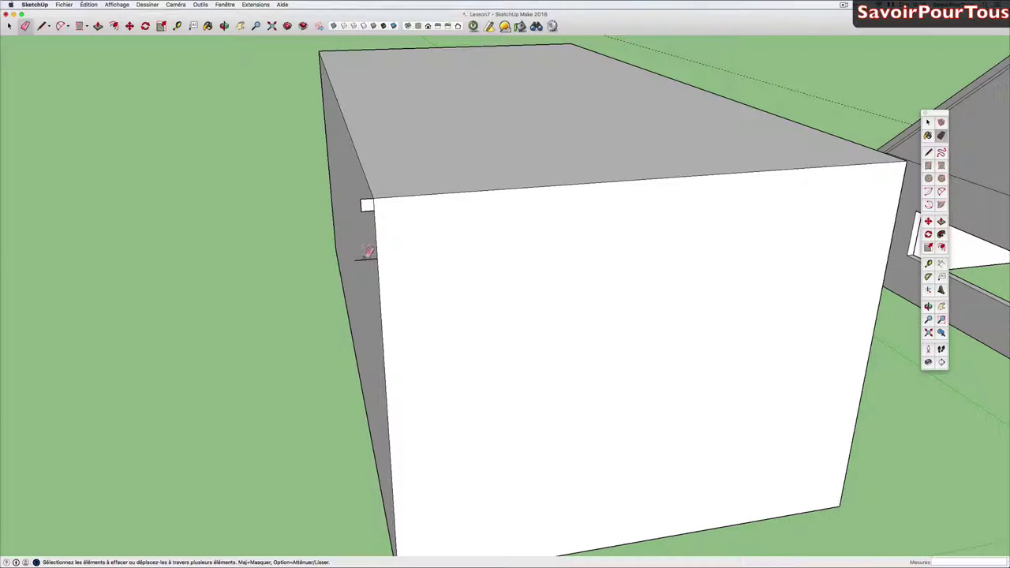
scroll(368, 249, down, 3)
middle_drag(383, 228, 345, 255)
- Sweep the small profile around the box's top face with Follow Me to form a cornice
key(space)
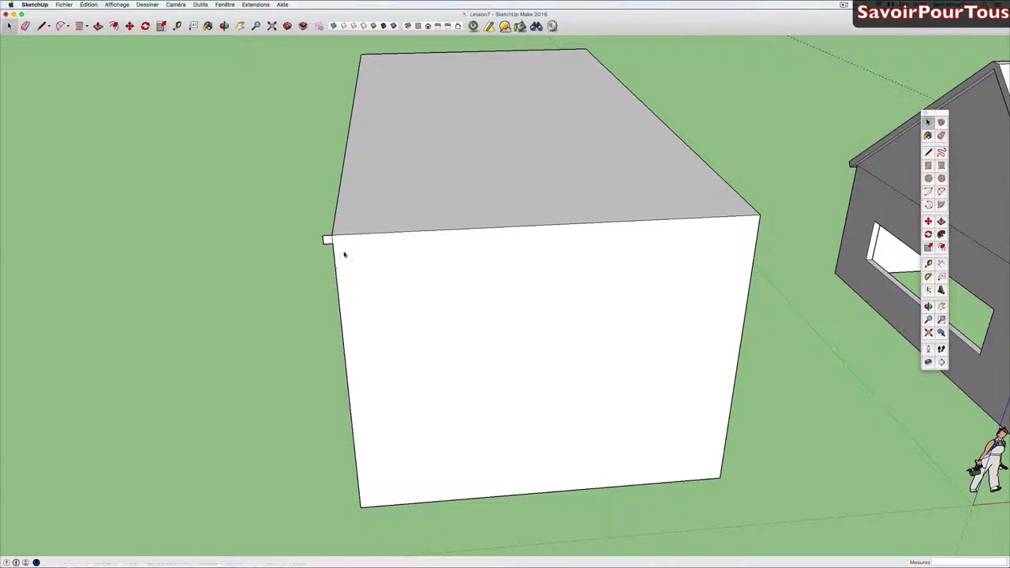
scroll(452, 230, down, 2)
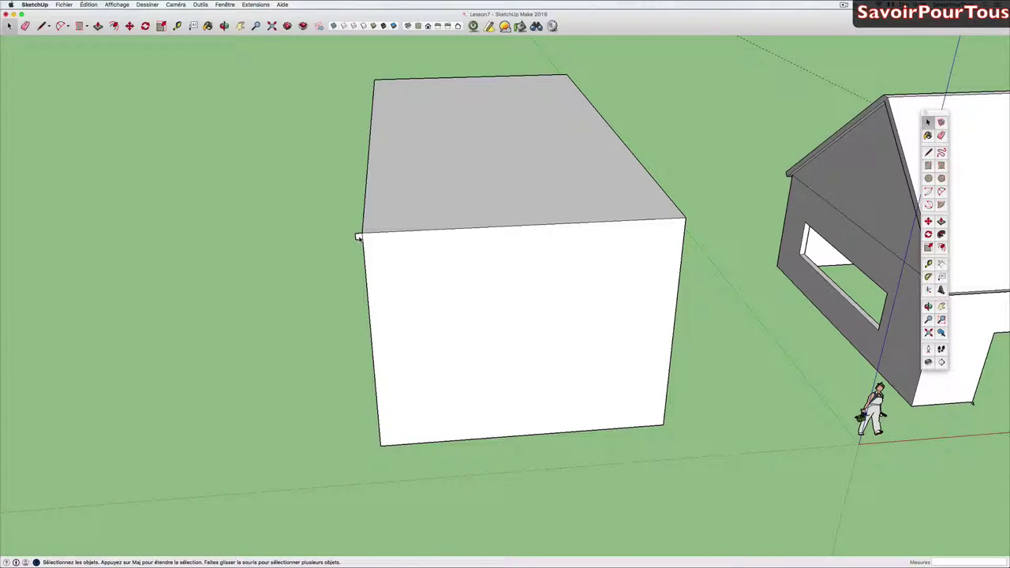
scroll(357, 237, down, 2)
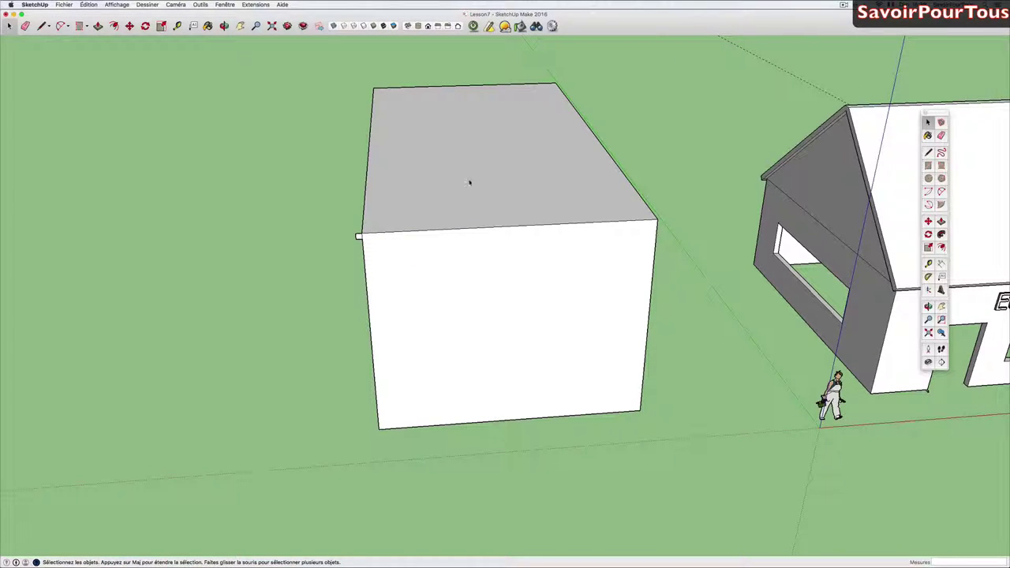
scroll(470, 189, up, 3)
scroll(470, 190, down, 2)
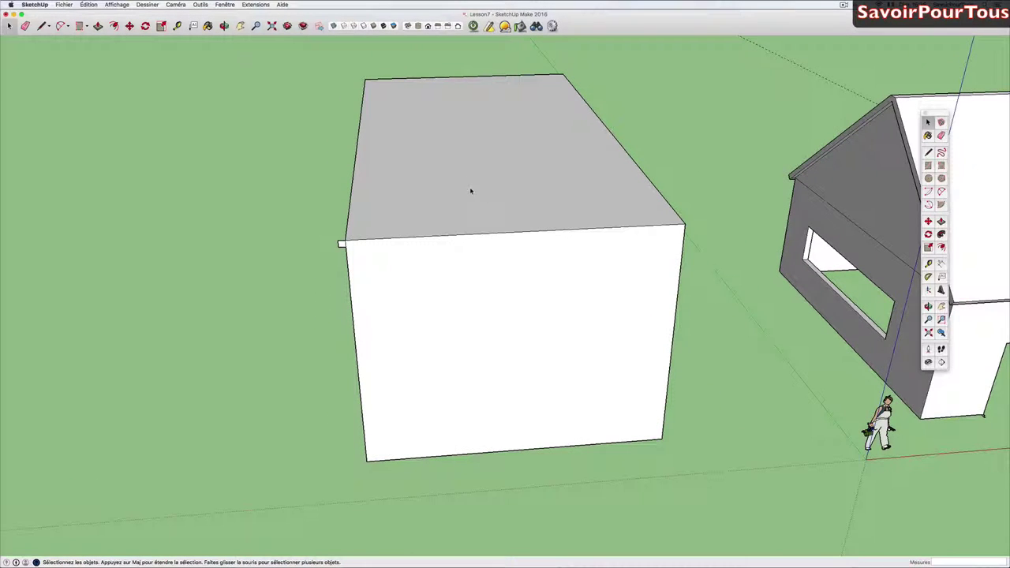
click(487, 192)
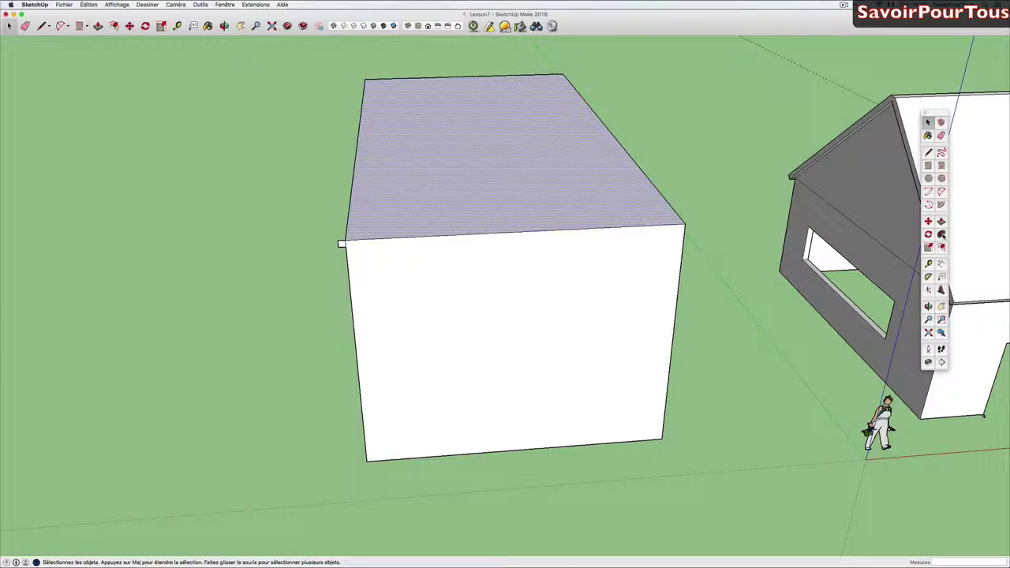
click(940, 234)
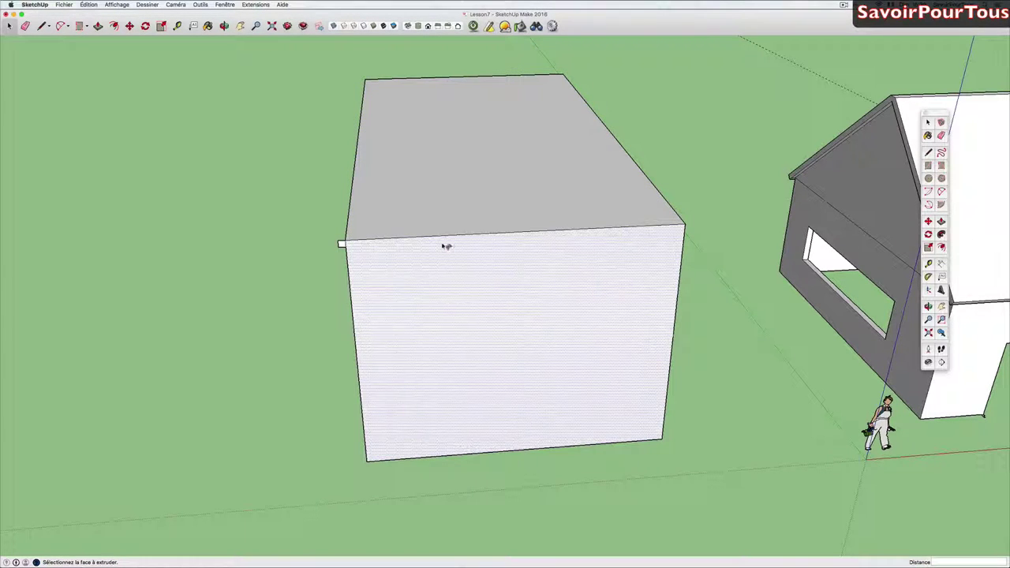
click(342, 245)
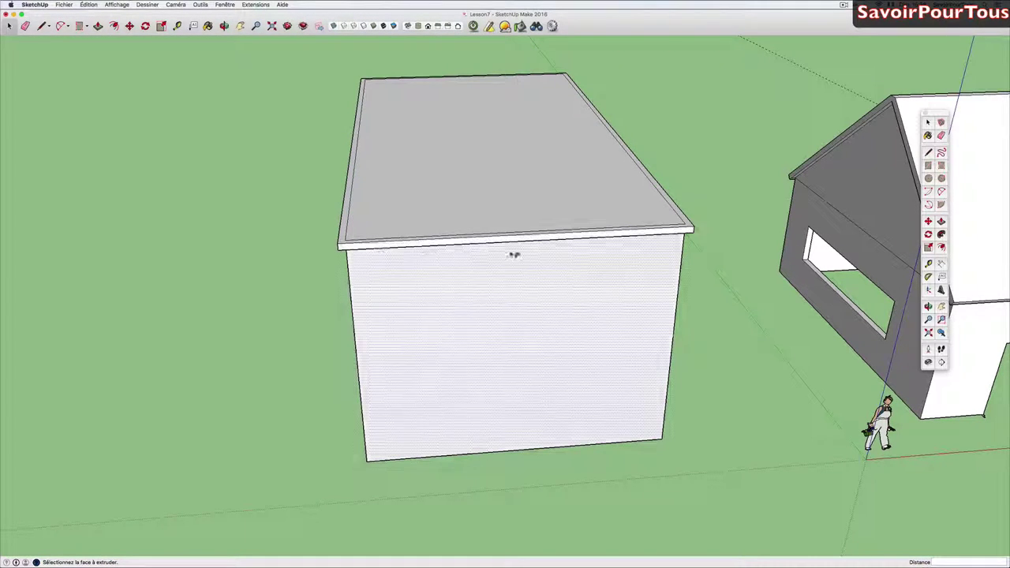
mouse_move(514, 255)
middle_down()
mouse_move(568, 182)
mouse_move(342, 250)
mouse_move(196, 245)
mouse_move(385, 241)
mouse_move(334, 252)
middle_up()
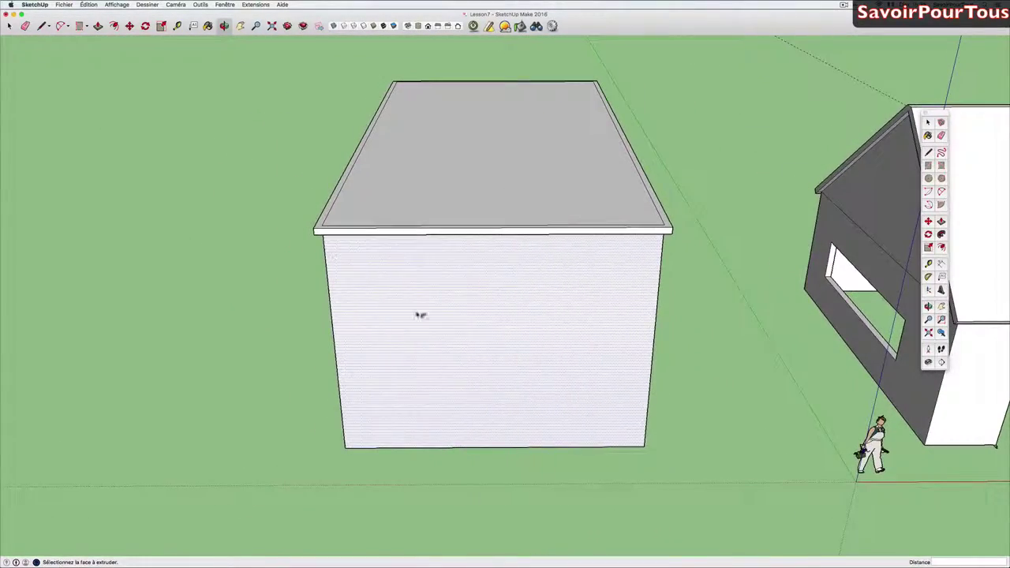
mouse_move(417, 313)
middle_down()
mouse_move(332, 333)
mouse_move(370, 376)
mouse_move(218, 375)
mouse_move(327, 321)
mouse_move(308, 274)
middle_up()
key(p)
- Zoom to the doorway and sweep the jamb profile around the door opening with Follow Me
scroll(308, 274, up, 3)
scroll(308, 308, up, 3)
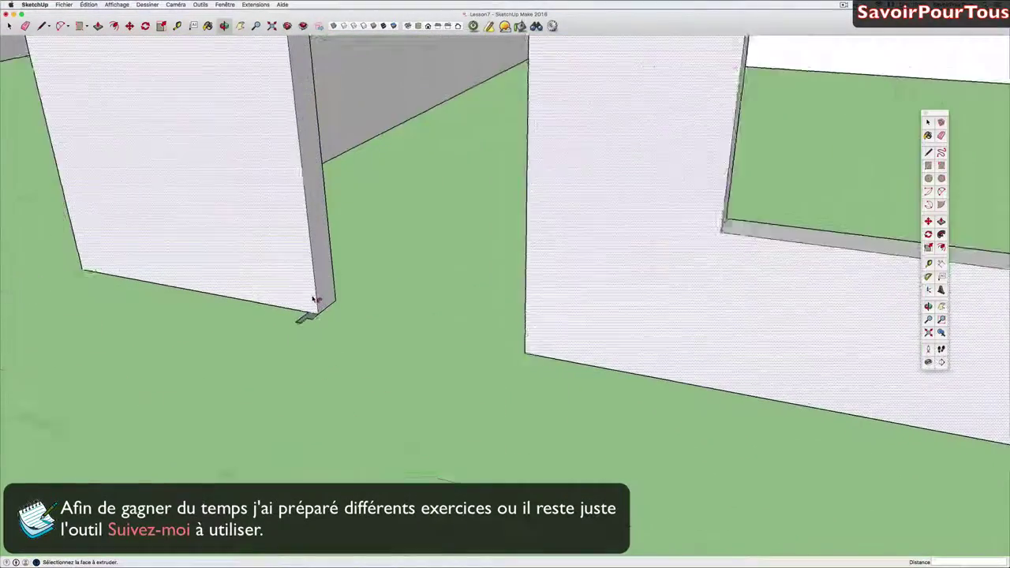
scroll(308, 314, up, 2)
scroll(309, 316, up, 2)
scroll(312, 314, up, 2)
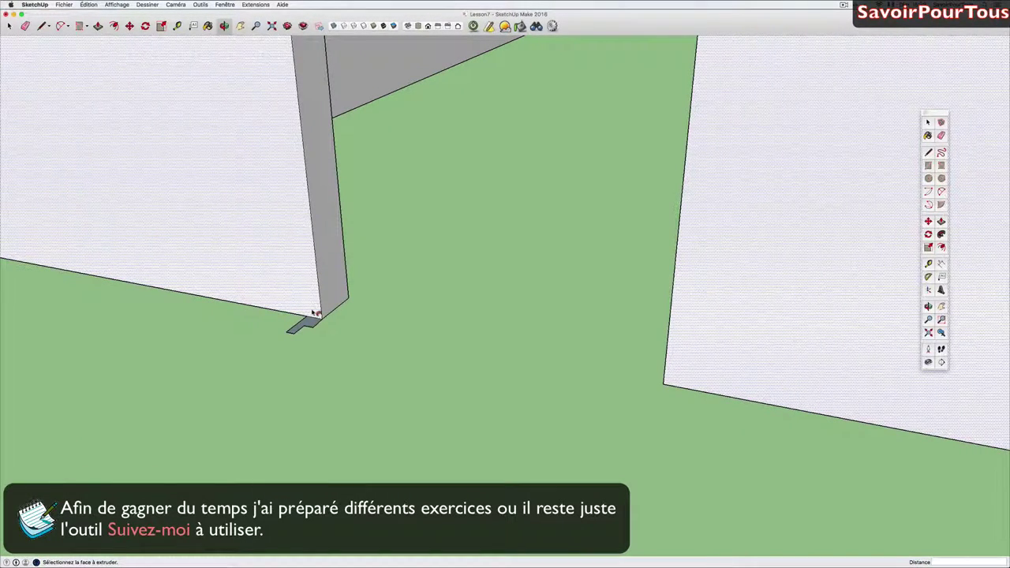
scroll(313, 313, up, 2)
scroll(314, 316, up, 2)
scroll(315, 318, up, 2)
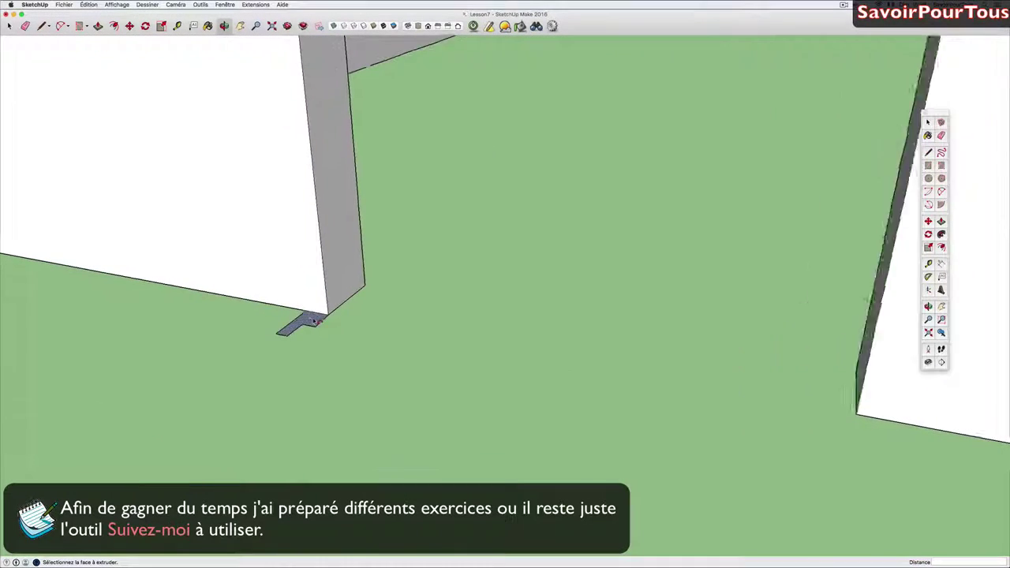
scroll(315, 321, up, 2)
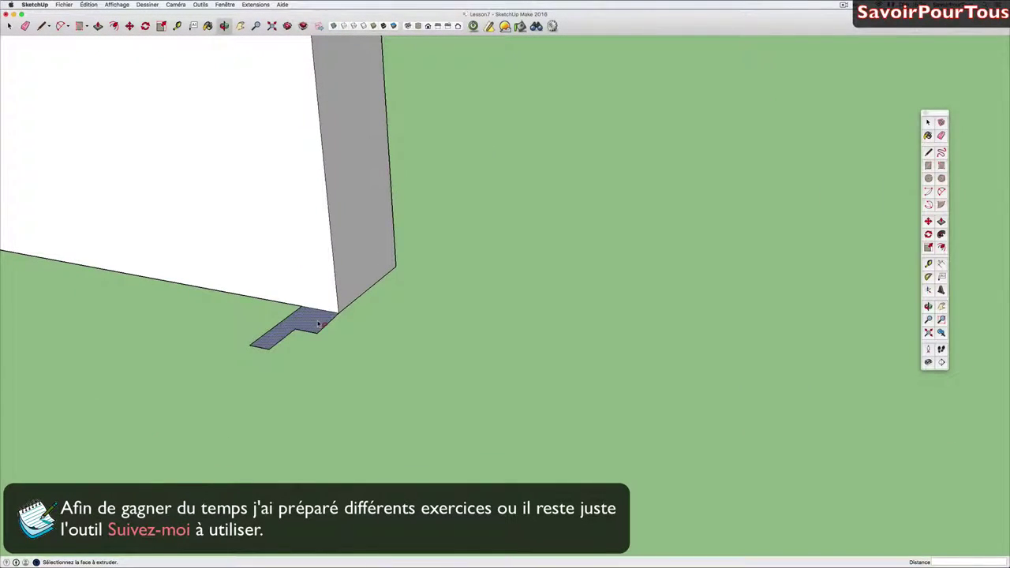
scroll(319, 324, down, 2)
scroll(317, 320, down, 2)
scroll(315, 311, down, 2)
scroll(313, 301, down, 1)
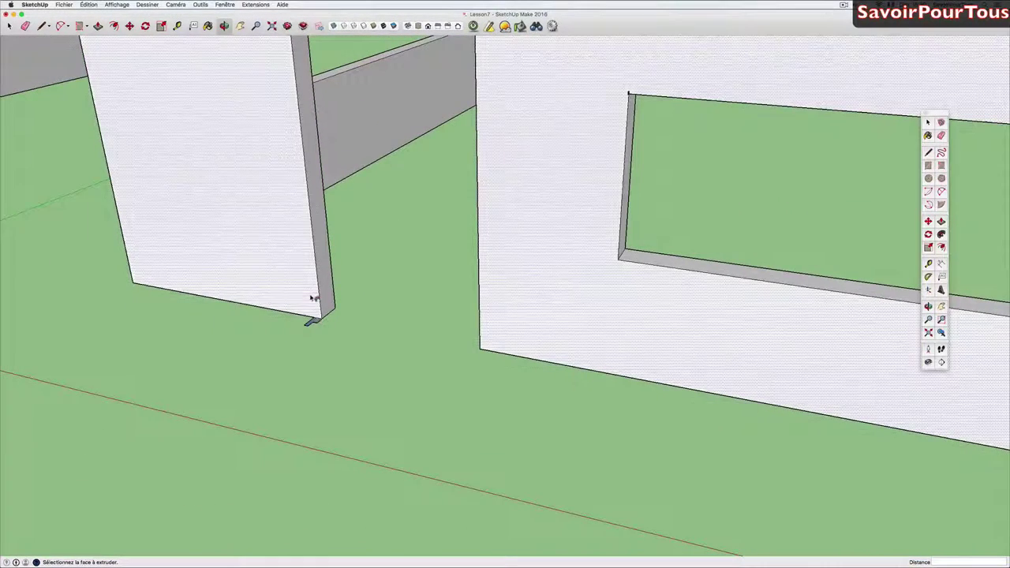
scroll(315, 320, down, 3)
scroll(324, 359, up, 1)
scroll(321, 359, up, 2)
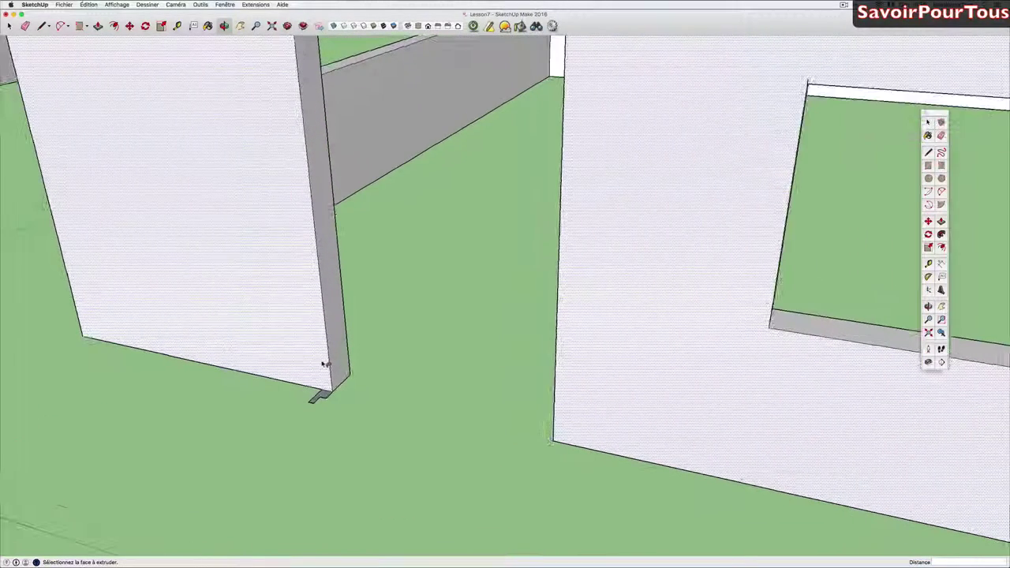
scroll(323, 364, down, 1)
key(space)
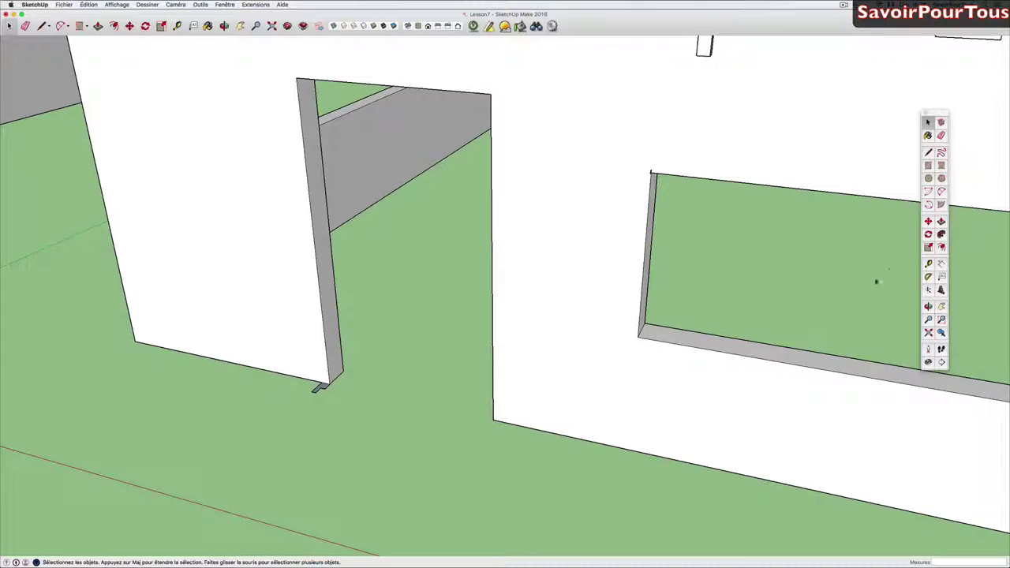
click(940, 222)
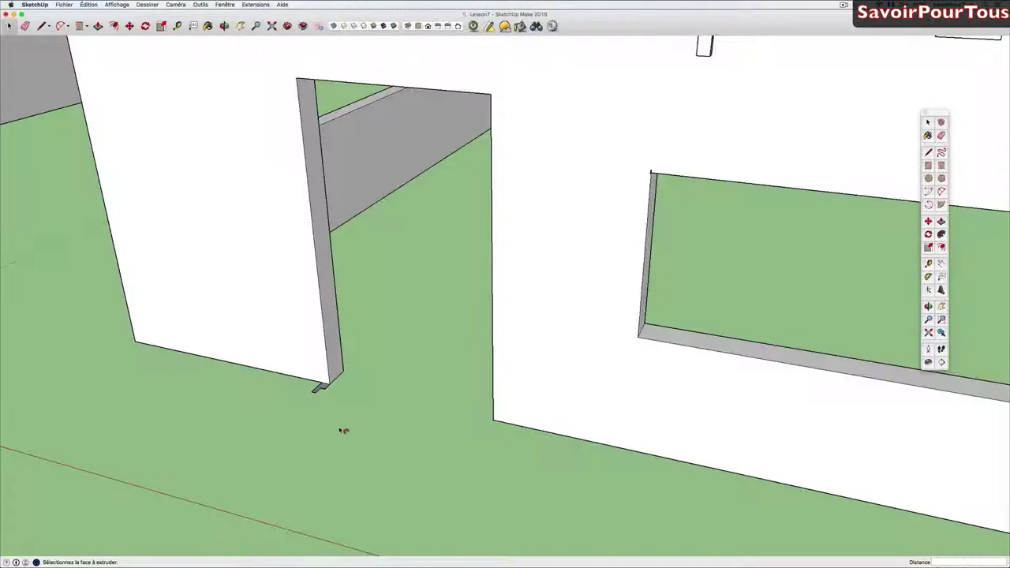
mouse_move(323, 389)
mouse_down()
mouse_move(313, 204)
mouse_move(376, 88)
mouse_move(478, 220)
mouse_move(479, 397)
mouse_up()
scroll(296, 118, down, 1)
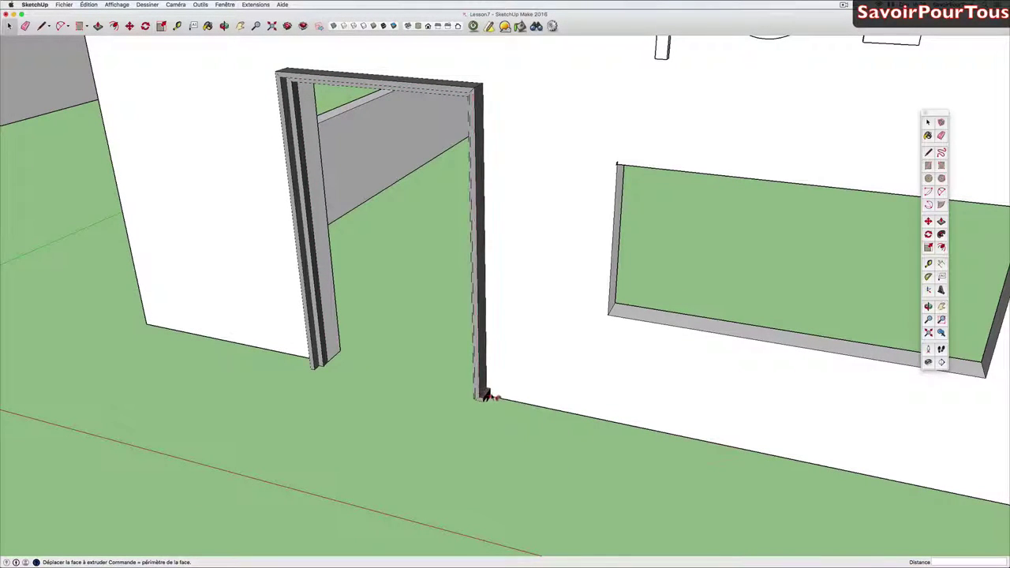
click(480, 397)
middle_drag(568, 382, 447, 397)
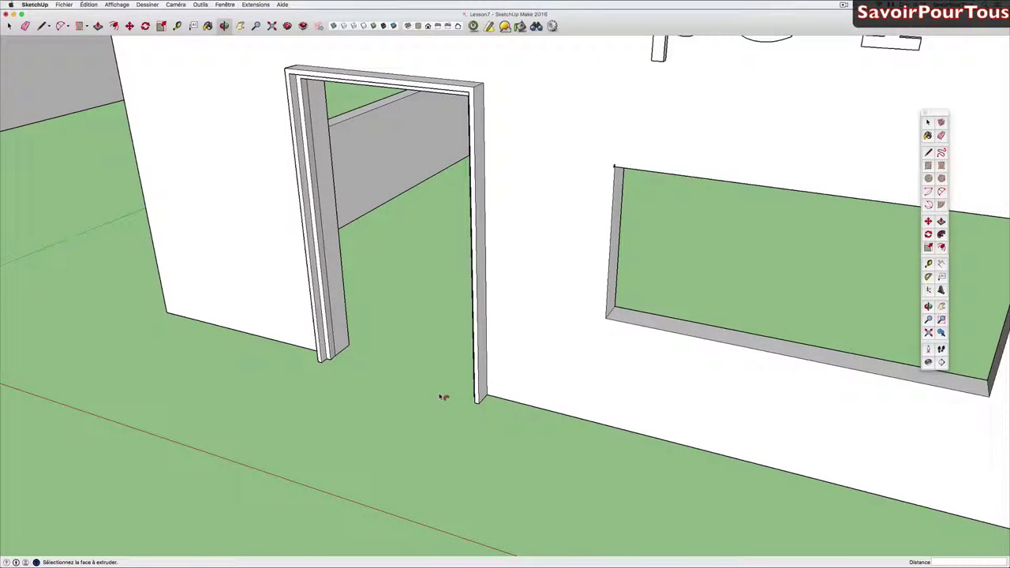
- Undo the casing and select the door jamb's left and top edges as the sweep path
key(ctrl+z)
key(space)
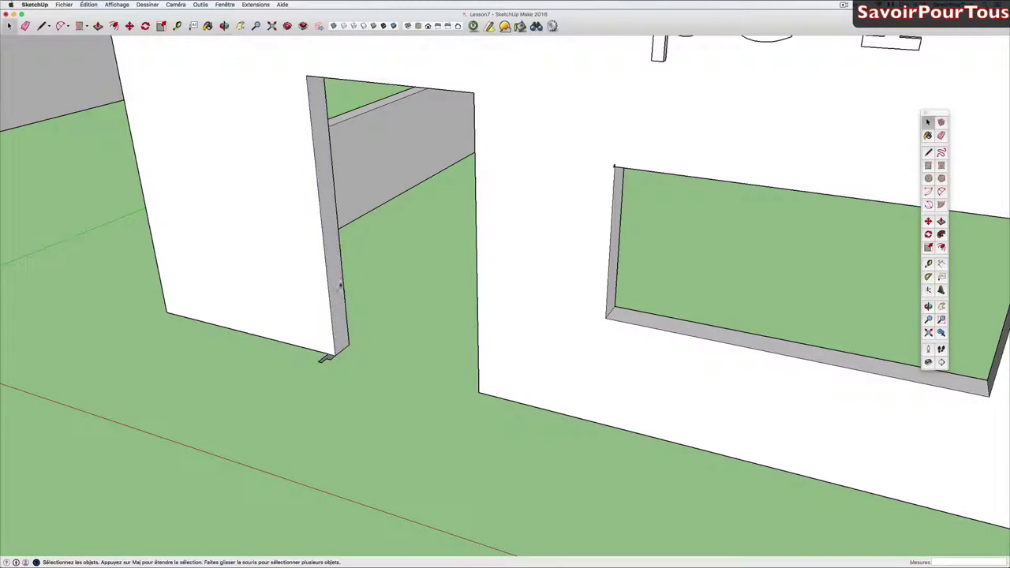
click(318, 180)
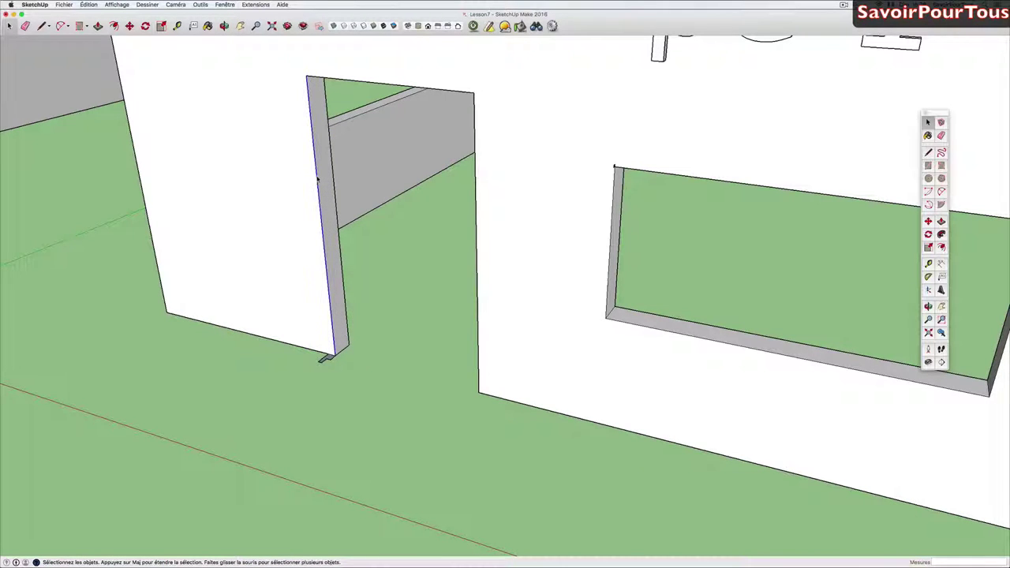
shift+click(364, 83)
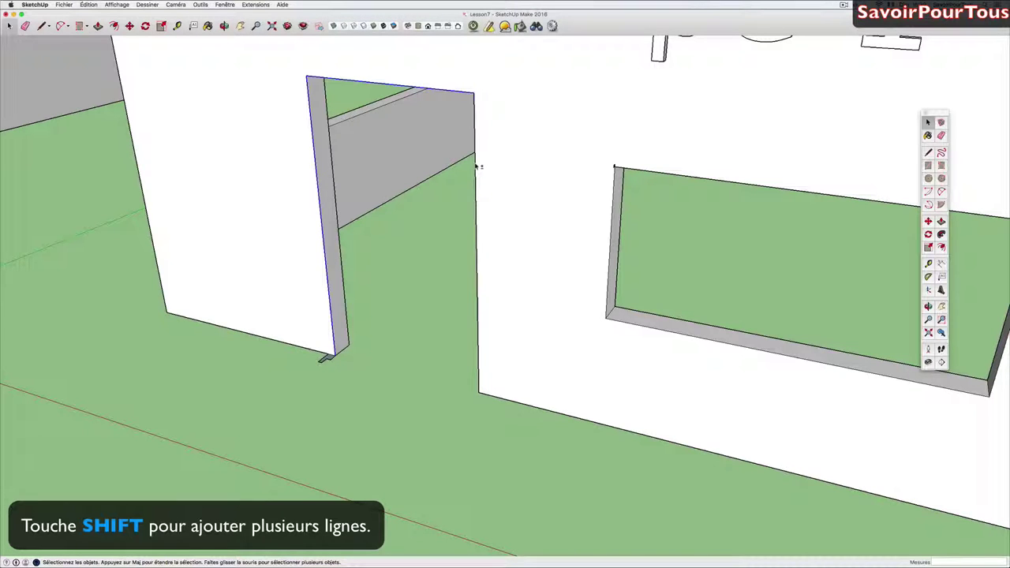
key(p)
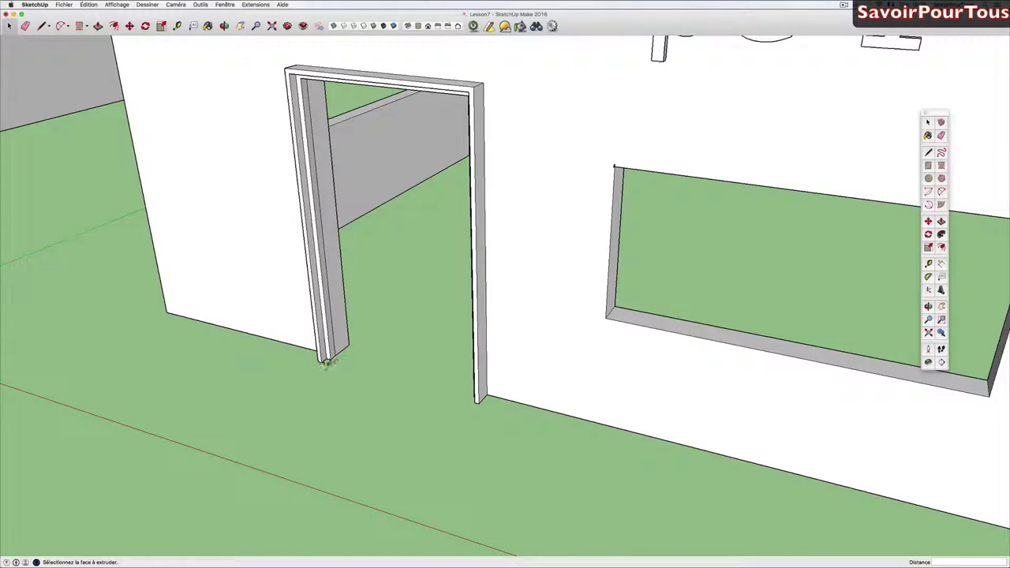
mouse_move(328, 359)
mouse_down()
mouse_move(512, 374)
mouse_move(489, 383)
mouse_move(526, 388)
mouse_move(208, 374)
mouse_up()
- Select the wide window's top, bottom and left edges
scroll(315, 229, down, 3)
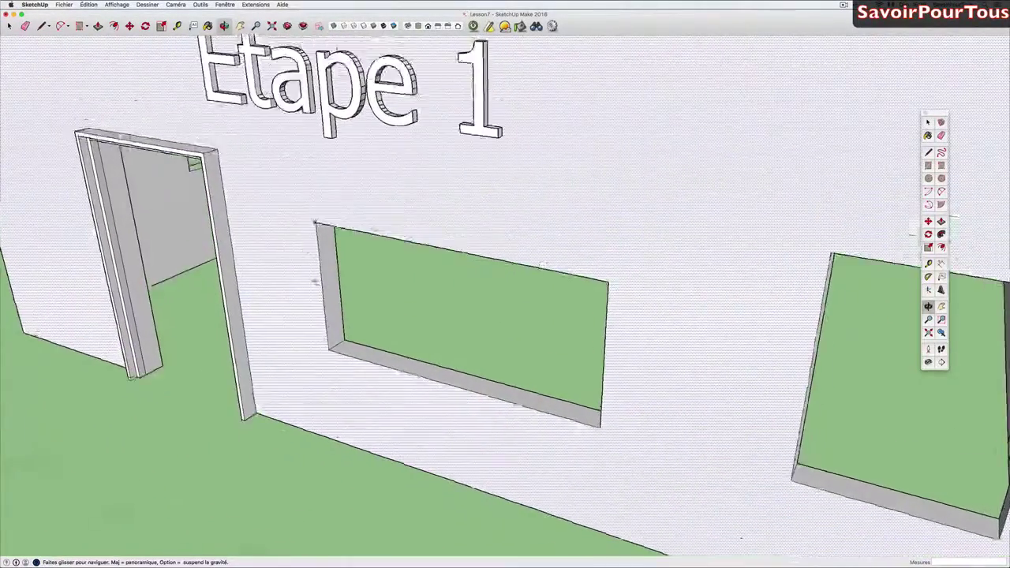
key(p)
scroll(320, 282, up, 5)
scroll(320, 282, up, 3)
scroll(318, 282, up, 3)
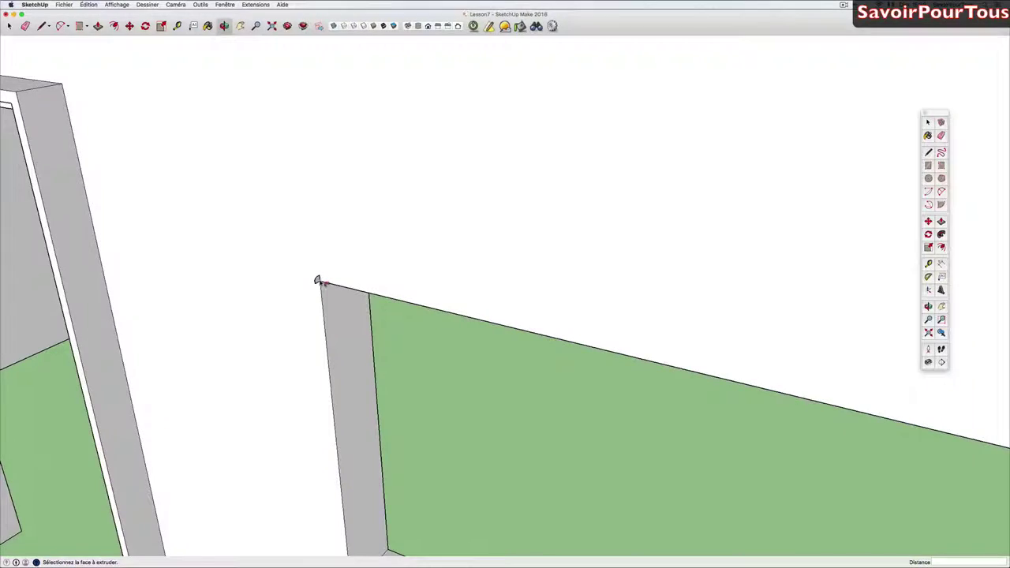
scroll(318, 281, down, 3)
scroll(318, 282, down, 2)
scroll(319, 282, down, 2)
scroll(319, 281, up, 2)
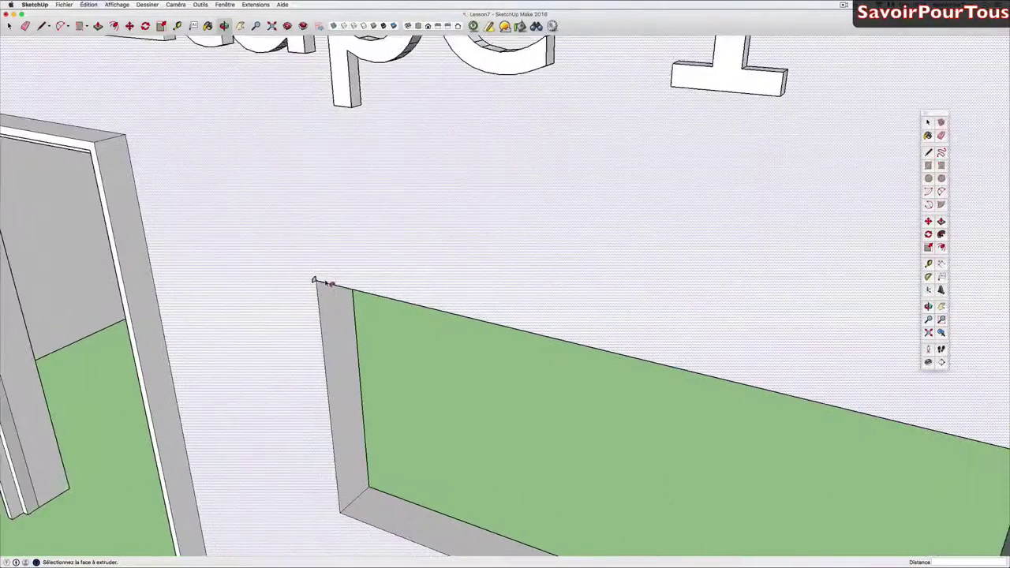
scroll(318, 282, up, 2)
scroll(318, 281, up, 2)
key(space)
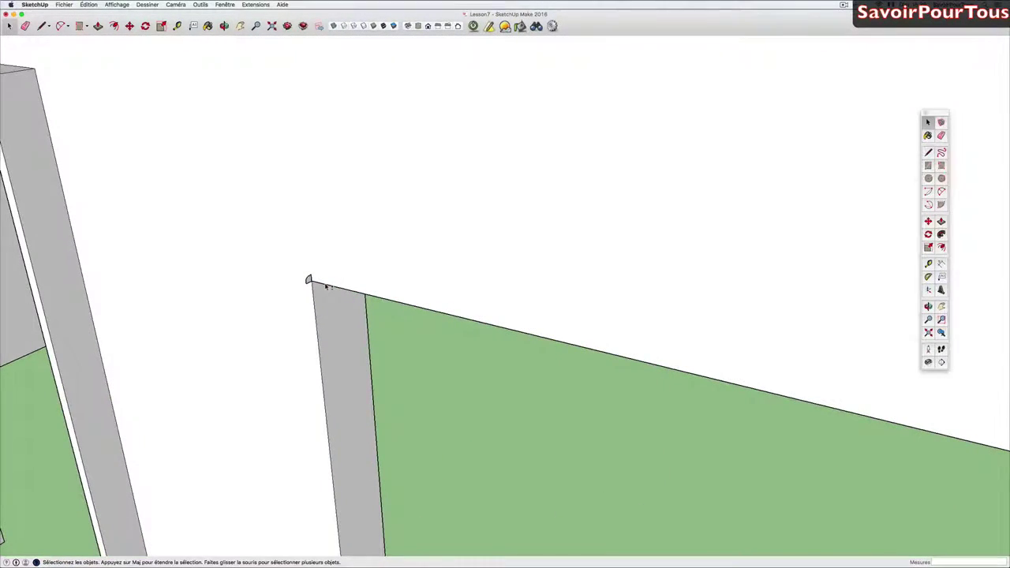
click(326, 285)
scroll(327, 285, down, 3)
scroll(372, 320, down, 2)
shift+middle_drag(372, 321, 264, 275)
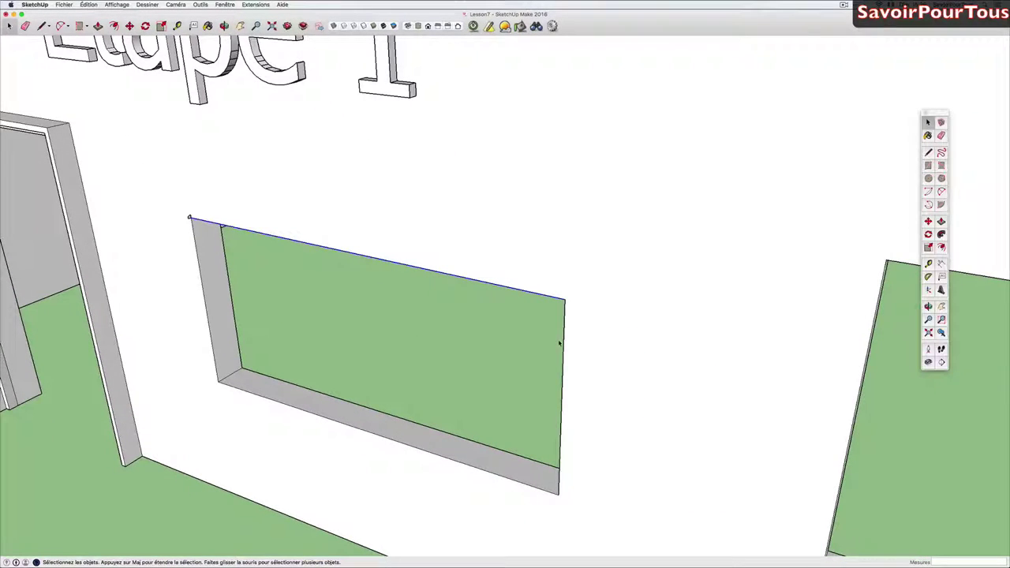
shift+click(275, 400)
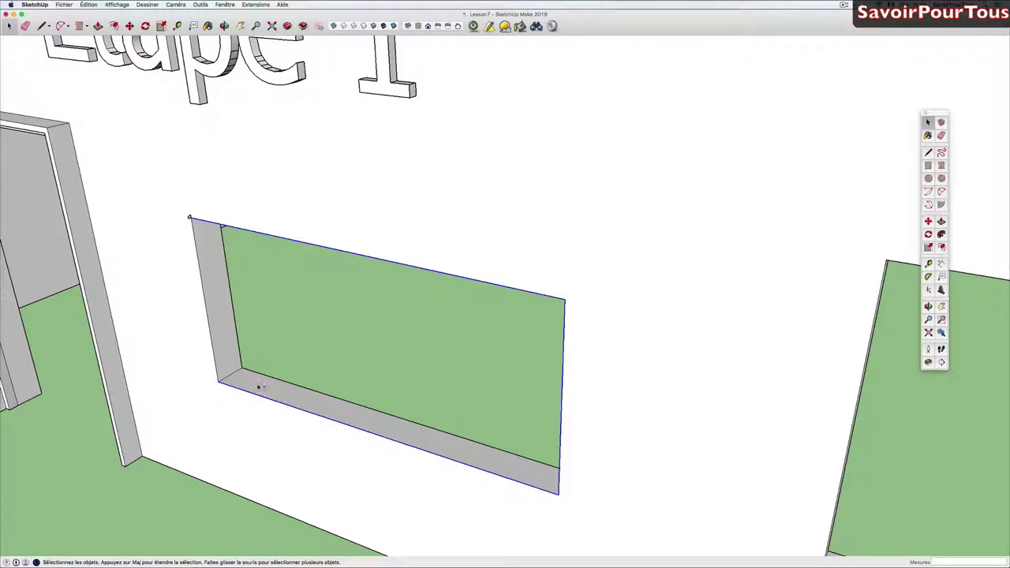
shift+click(211, 337)
scroll(192, 227, up, 1)
scroll(192, 227, up, 3)
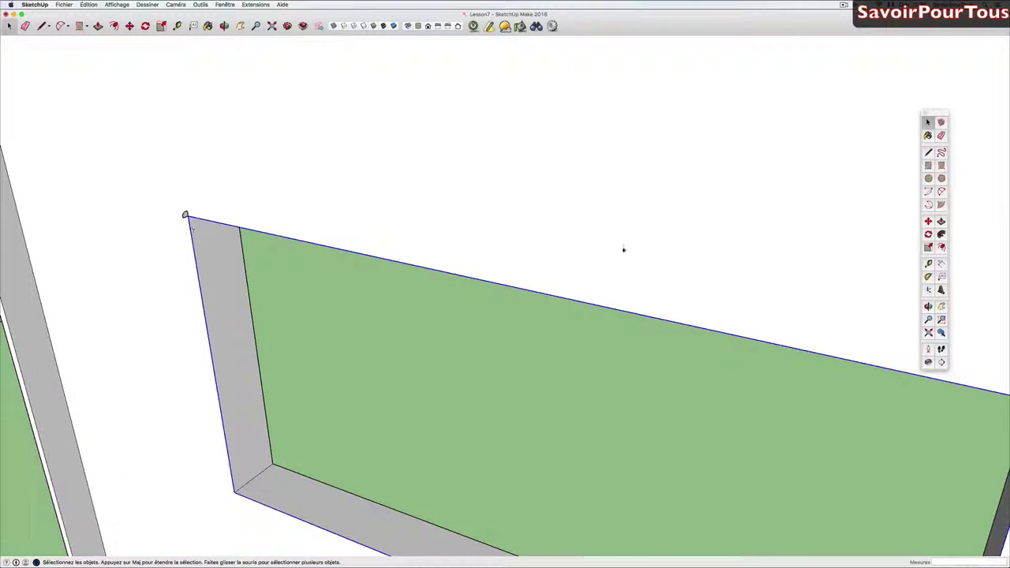
- Prepare to offset the selected window edges, orbiting to view the frame and another window
key(p)
scroll(257, 226, up, 2)
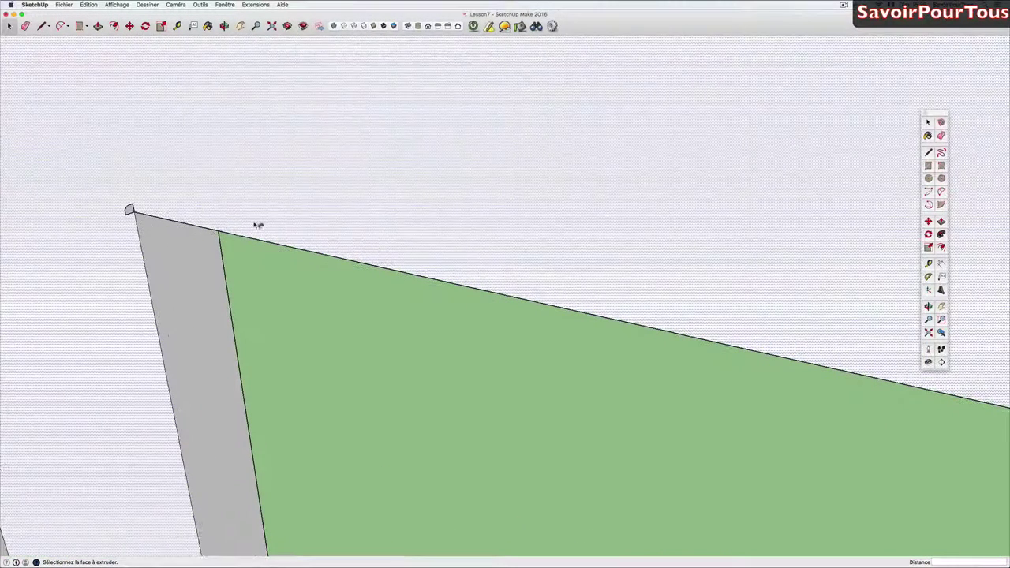
scroll(133, 213, down, 2)
scroll(134, 213, down, 2)
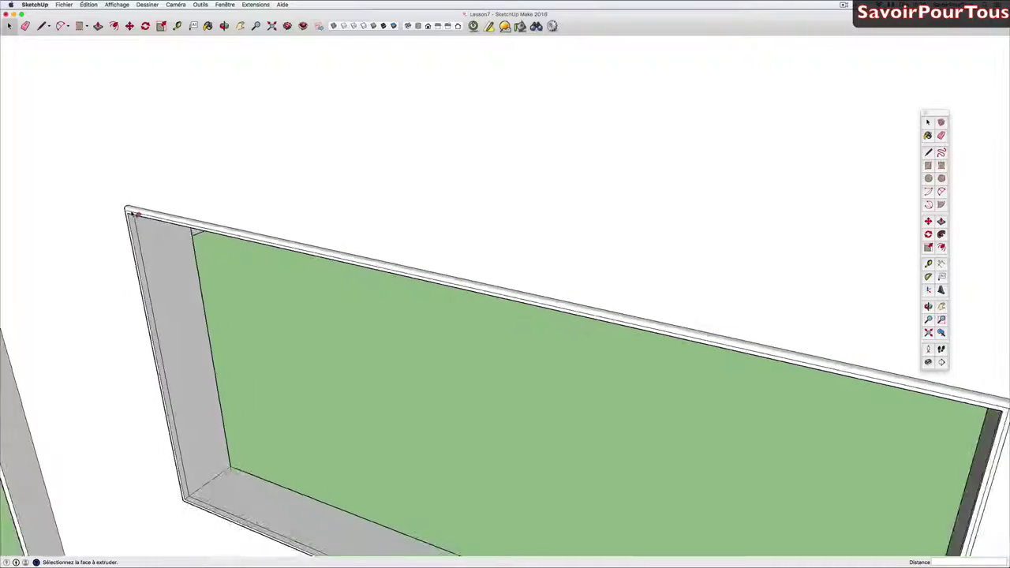
mouse_move(140, 214)
middle_down()
mouse_move(385, 192)
mouse_move(457, 162)
mouse_move(529, 165)
mouse_move(387, 191)
middle_up()
scroll(387, 192, down, 3)
scroll(516, 232, up, 3)
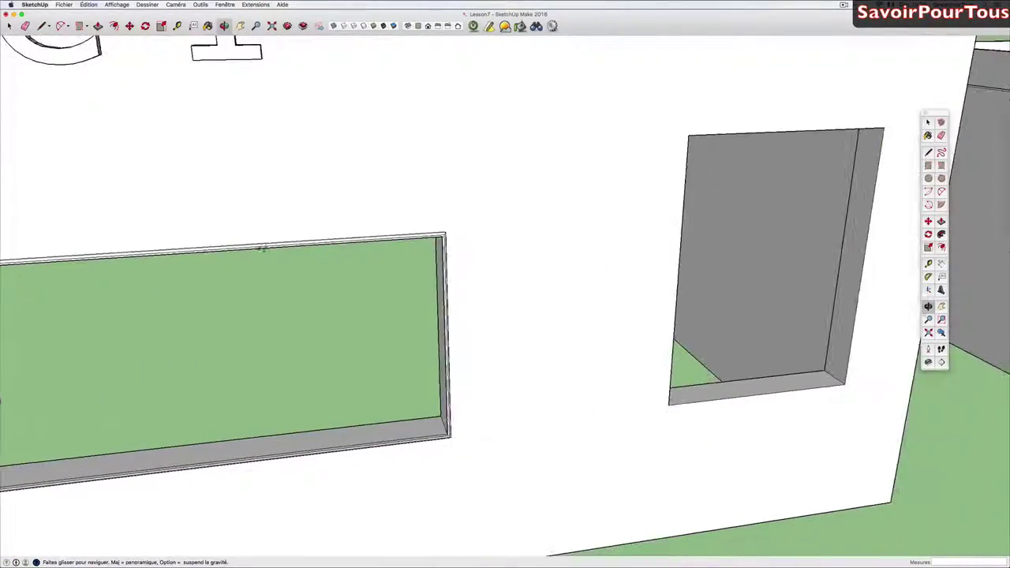
mouse_move(516, 232)
middle_down()
mouse_move(372, 264)
mouse_move(448, 271)
mouse_move(241, 277)
mouse_move(528, 268)
mouse_move(481, 271)
middle_up()
scroll(472, 176, up, 3)
mouse_move(472, 176)
middle_down()
mouse_move(469, 243)
mouse_move(399, 186)
mouse_move(440, 210)
mouse_move(431, 191)
mouse_move(454, 198)
middle_up()
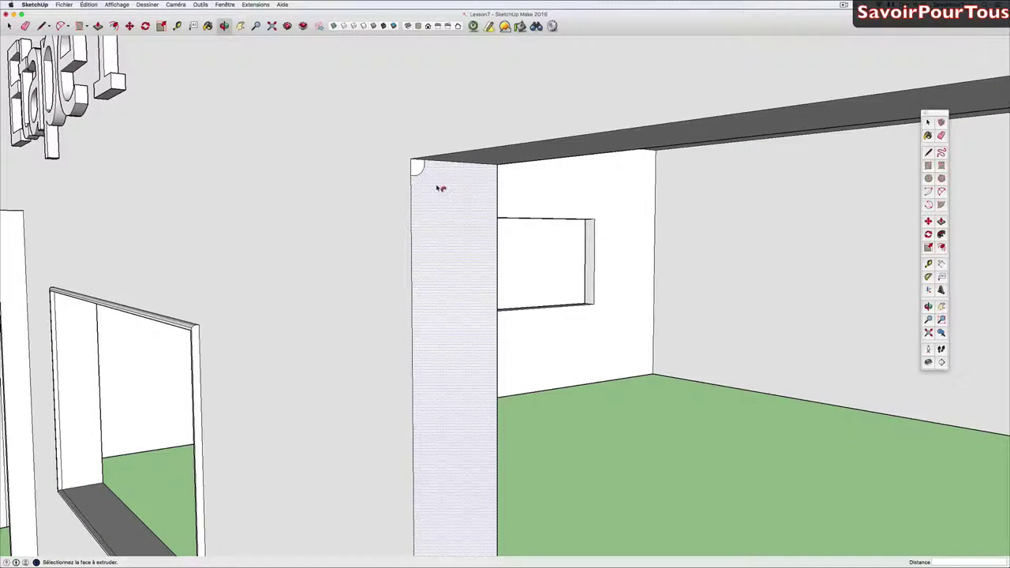
- Select the top and left edges of the tall window's opening
key(space)
click(454, 156)
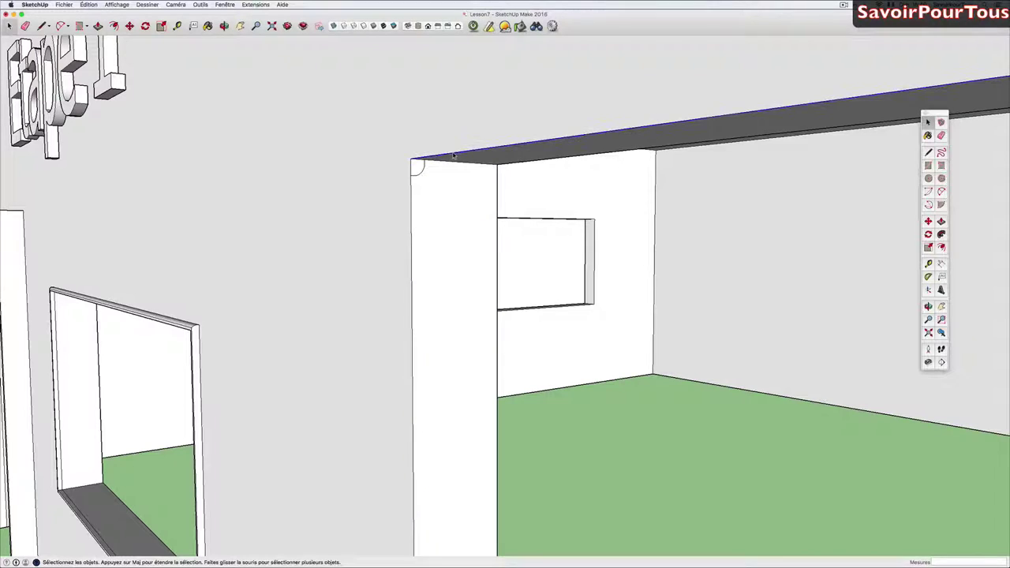
shift+click(412, 193)
scroll(412, 194, down, 2)
scroll(413, 193, up, 2)
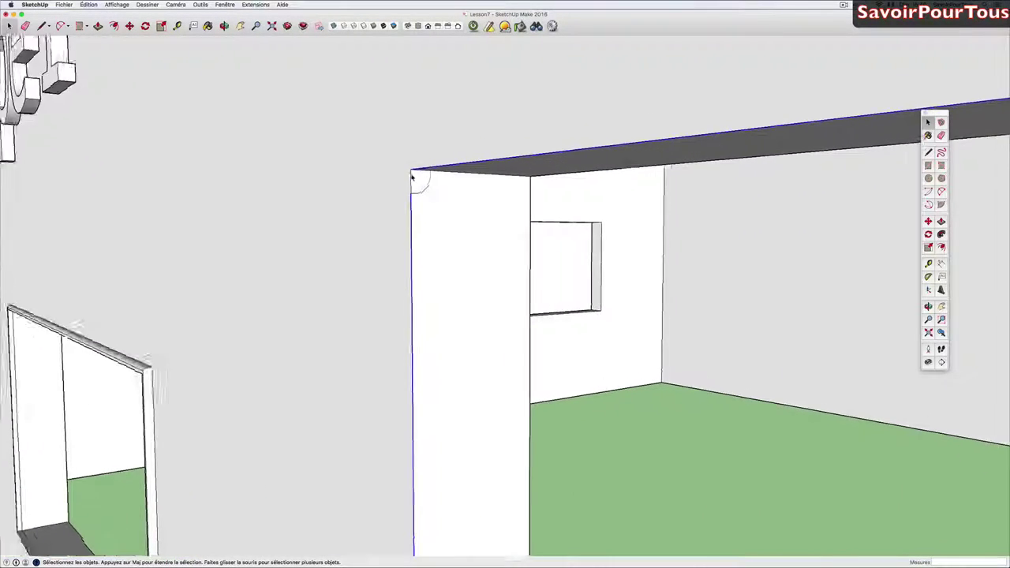
scroll(412, 183, up, 1)
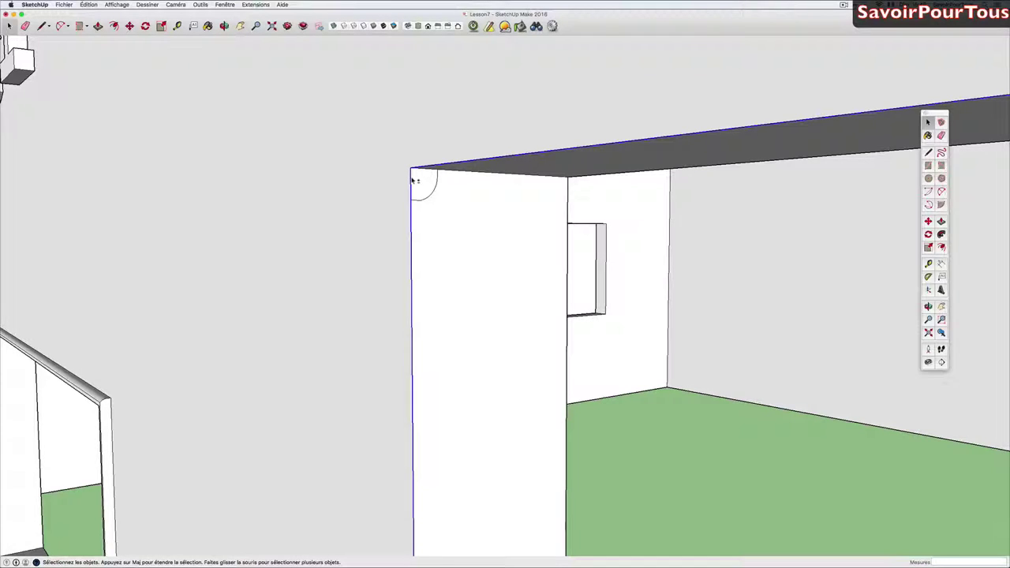
scroll(415, 180, down, 2)
scroll(412, 181, up, 2)
scroll(413, 181, up, 2)
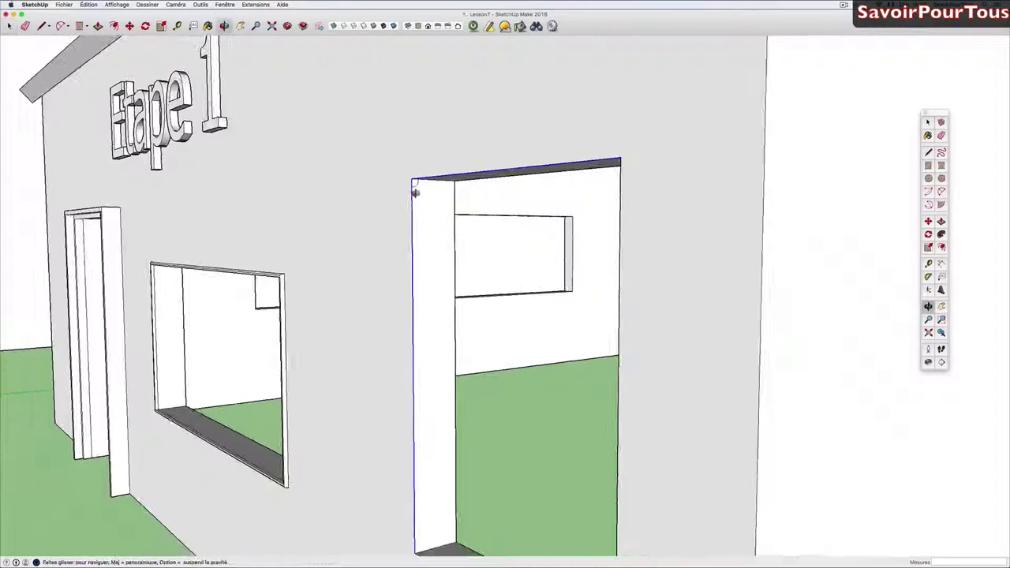
- Offset the tall window's edges outward into a thin frame trim
mouse_move(418, 192)
middle_down()
mouse_move(680, 221)
mouse_move(270, 214)
mouse_move(345, 230)
mouse_move(223, 228)
mouse_move(618, 240)
mouse_move(602, 266)
middle_up()
scroll(315, 224, up, 2)
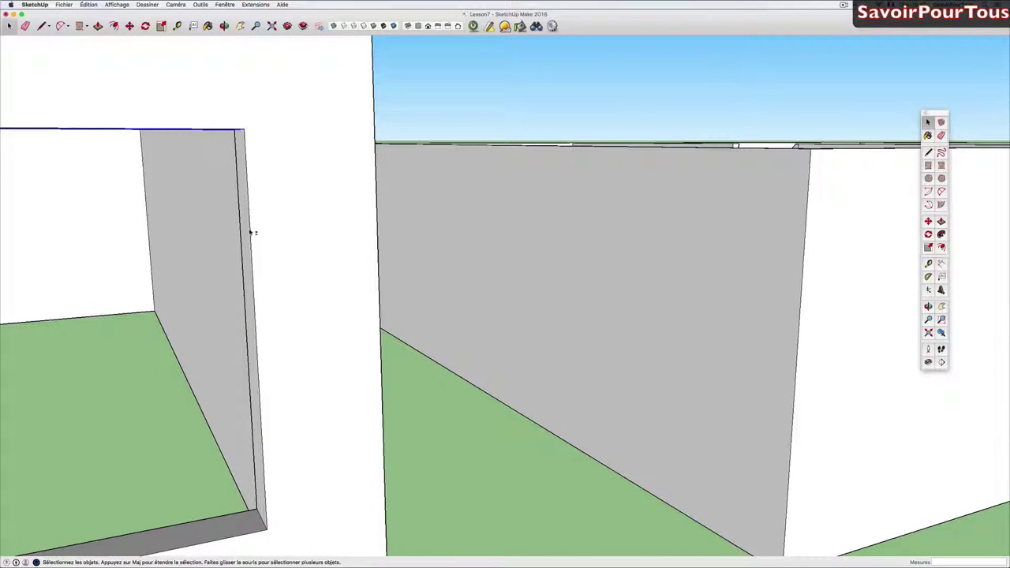
mouse_move(253, 228)
middle_down()
mouse_move(323, 261)
mouse_move(277, 287)
mouse_move(492, 173)
mouse_move(367, 401)
mouse_move(399, 342)
middle_up()
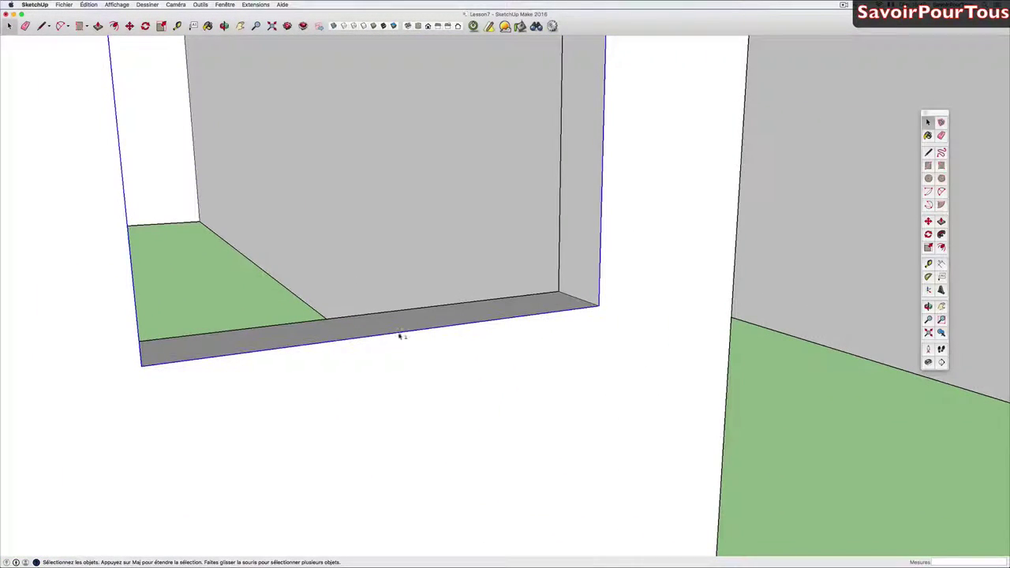
scroll(437, 344, down, 3)
scroll(444, 342, down, 3)
scroll(415, 338, down, 3)
middle_drag(415, 339, 192, 290)
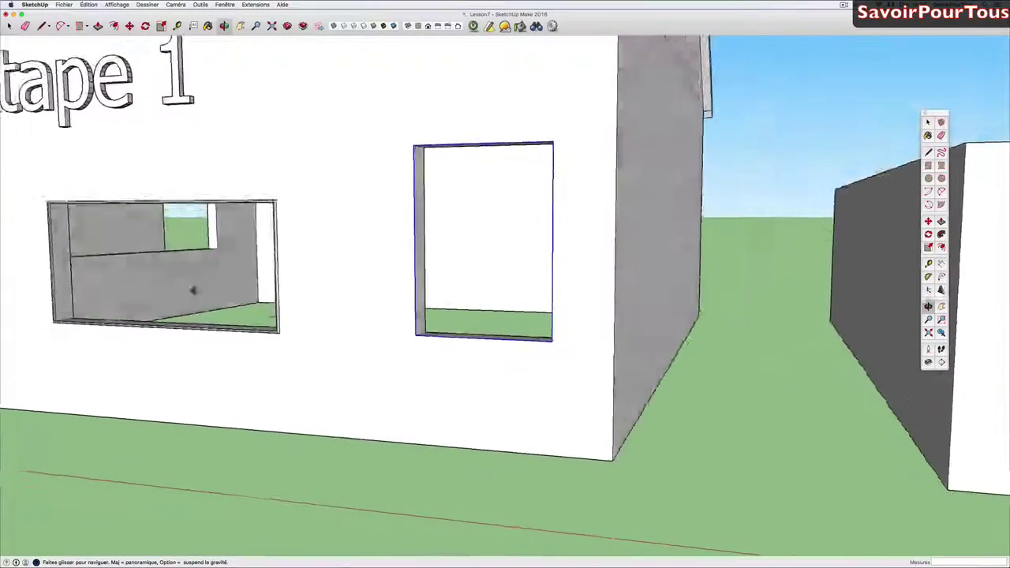
scroll(464, 180, down, 3)
mouse_move(464, 181)
middle_down()
mouse_move(413, 182)
mouse_move(419, 241)
middle_up()
scroll(451, 350, up, 5)
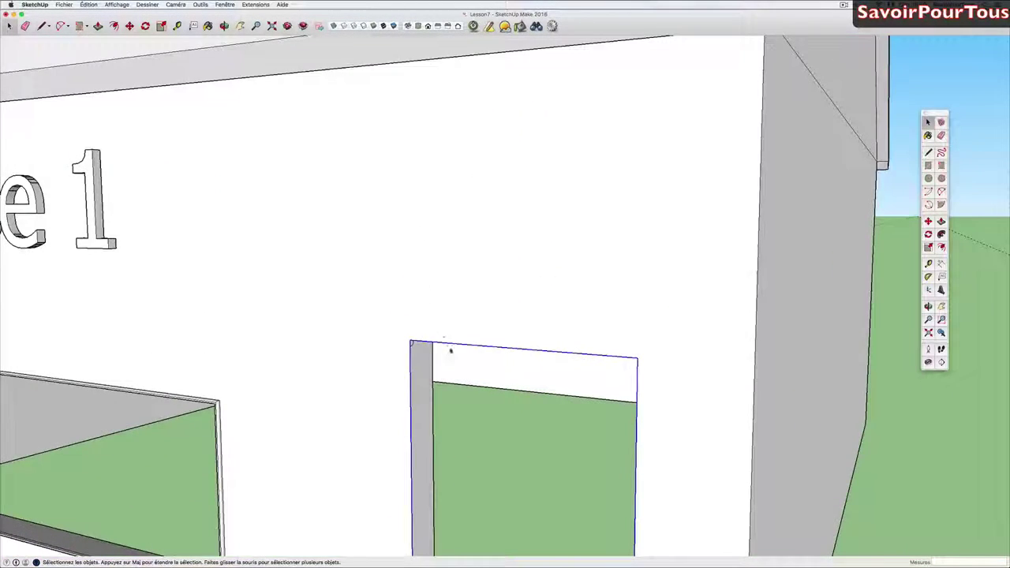
scroll(451, 351, down, 5)
scroll(437, 254, up, 2)
scroll(447, 292, up, 1)
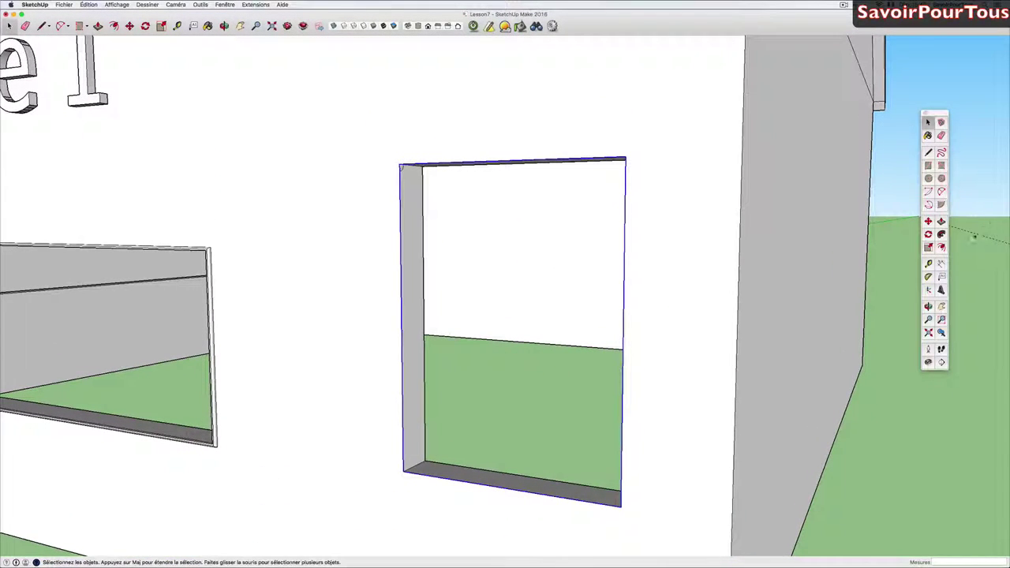
key(f)
click(404, 169)
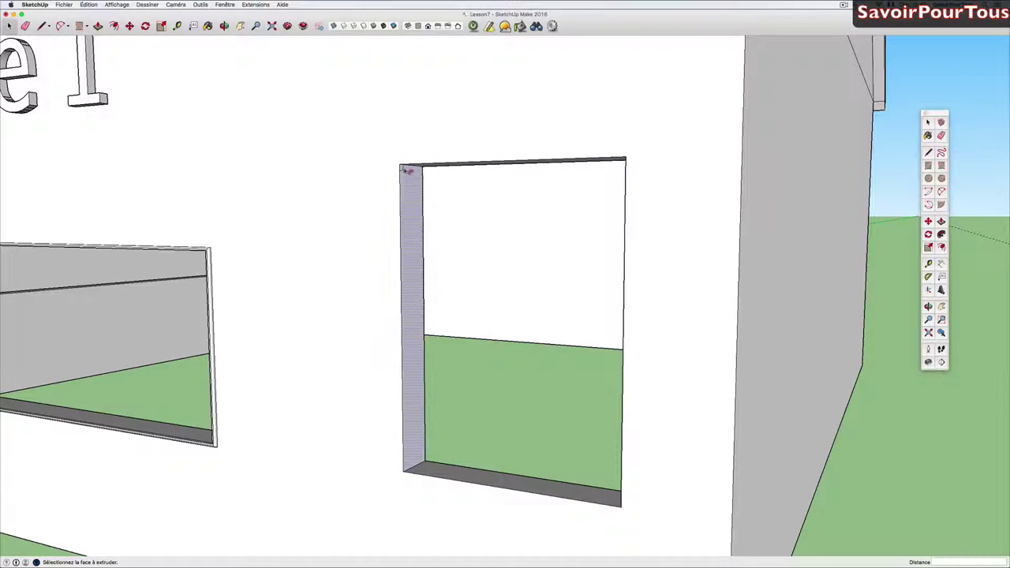
mouse_move(428, 194)
middle_down()
mouse_move(485, 187)
mouse_move(342, 189)
mouse_move(300, 205)
mouse_move(358, 213)
middle_up()
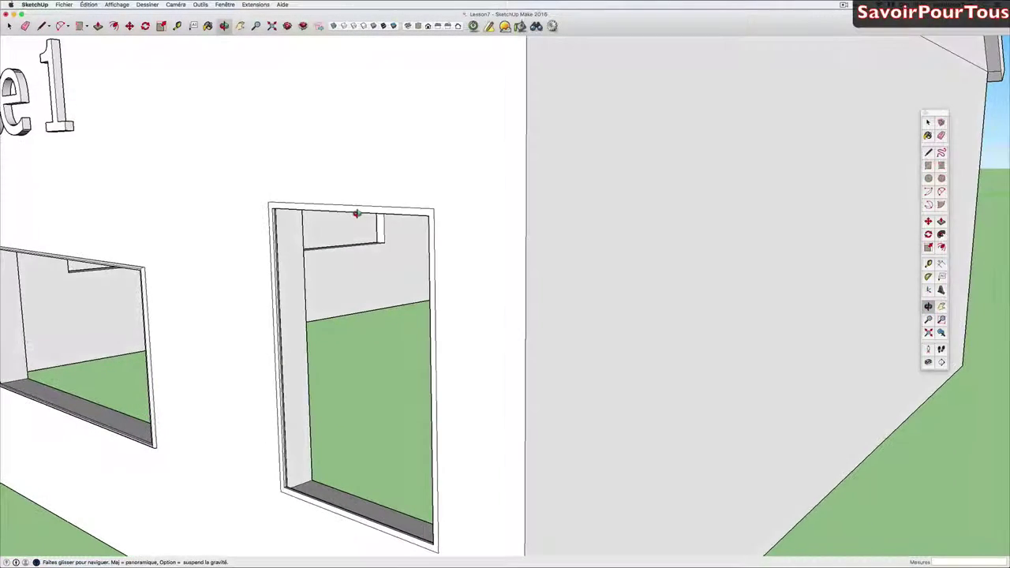
- Zoom out and walk into the Etape 2 enclosure to view its interior
scroll(358, 213, down, 3)
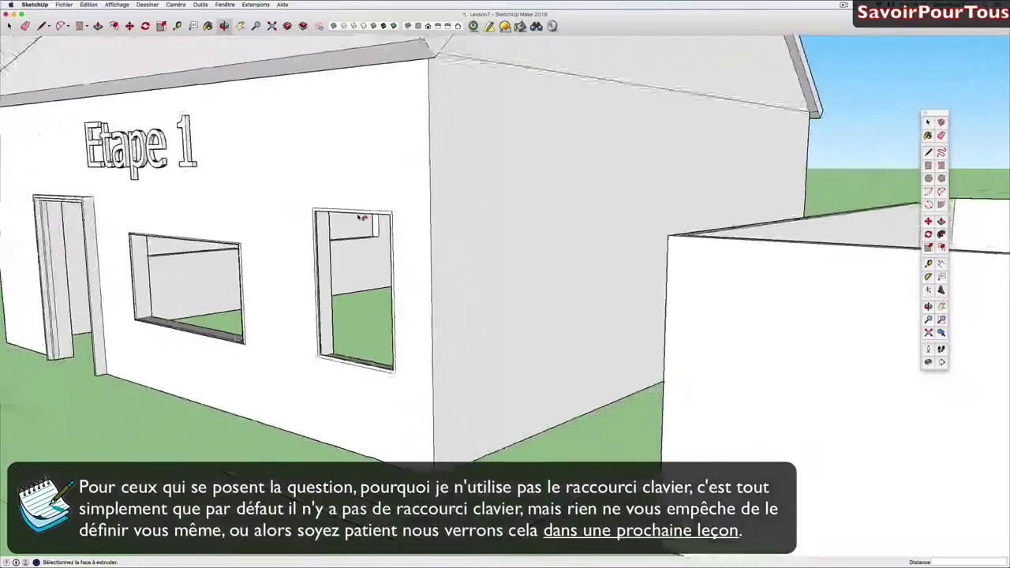
scroll(359, 214, down, 3)
scroll(361, 217, down, 2)
mouse_move(361, 218)
mouse_down()
mouse_move(395, 263)
mouse_move(354, 286)
mouse_move(417, 293)
mouse_move(350, 291)
mouse_move(530, 355)
mouse_move(500, 342)
mouse_move(507, 334)
mouse_up()
key(p)
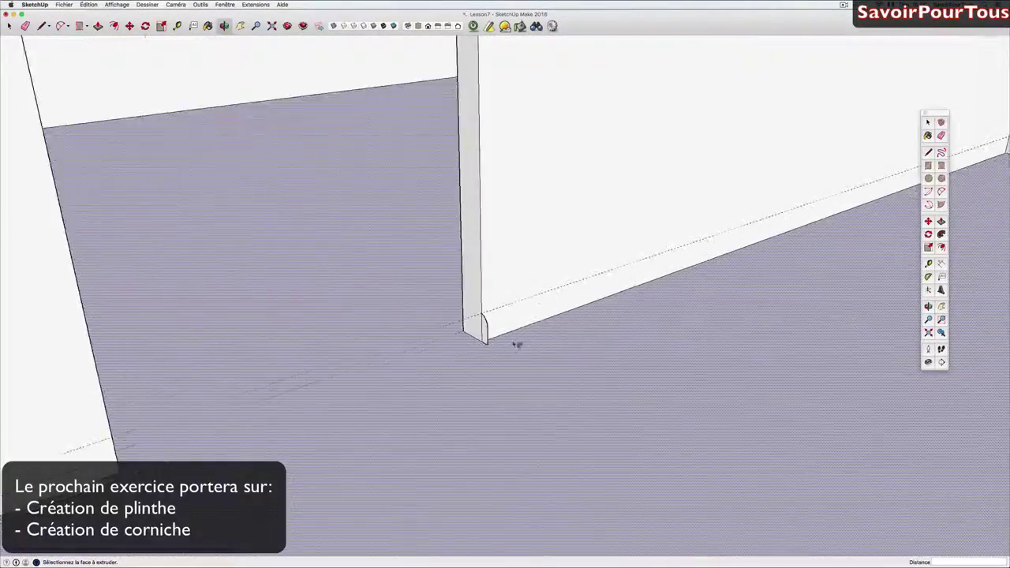
- Select the baseboard edge and the back and inner walls' bottom edges as the sweep path
scroll(532, 329, down, 2)
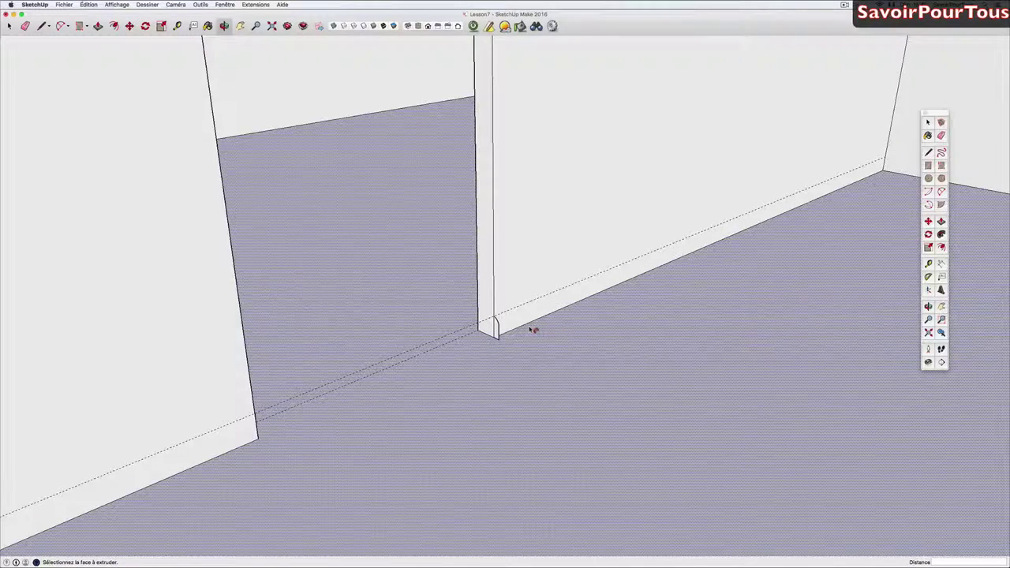
scroll(528, 331, up, 3)
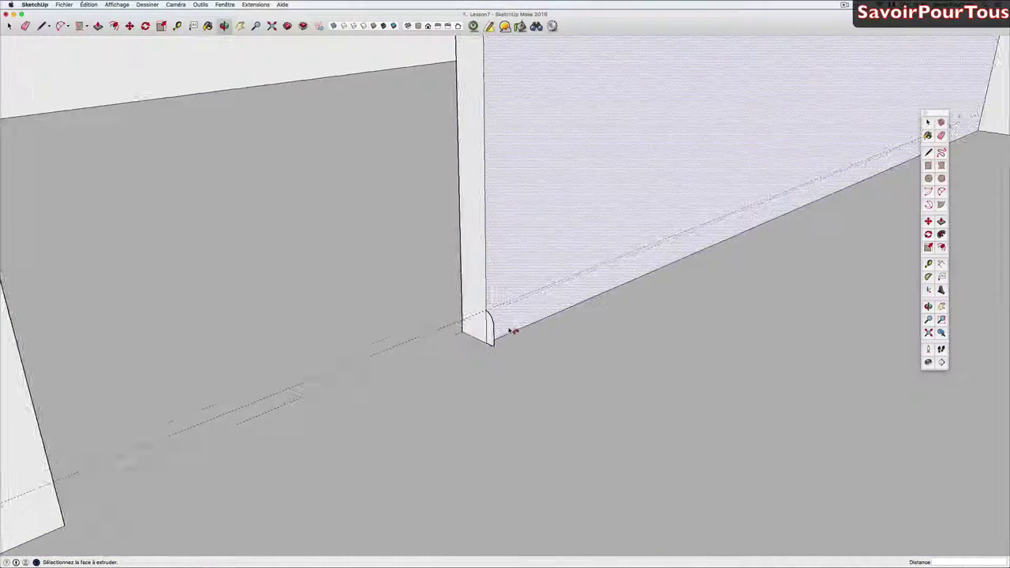
key(space)
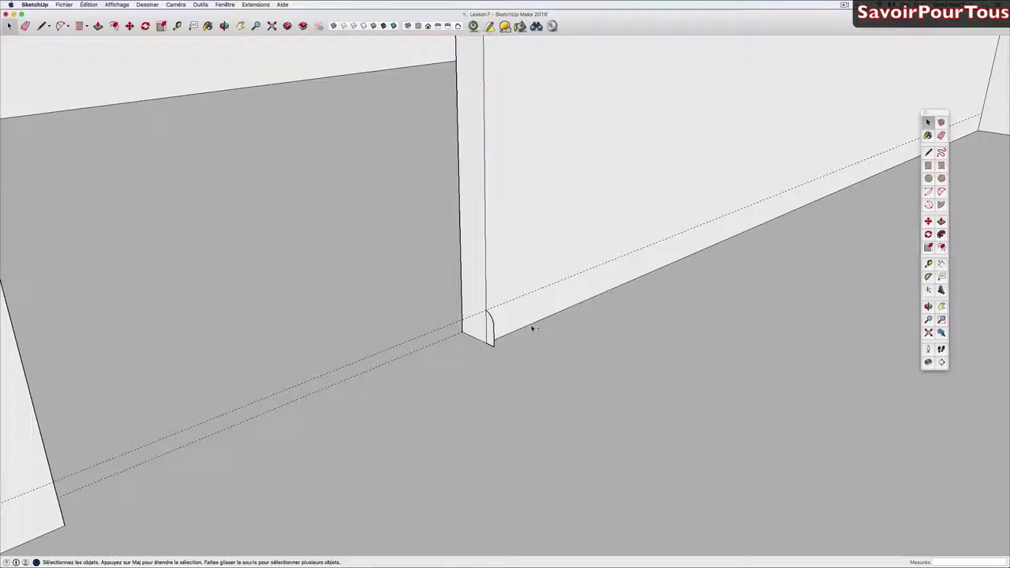
click(534, 325)
mouse_move(533, 327)
middle_down()
mouse_move(554, 350)
mouse_move(642, 379)
mouse_move(415, 399)
mouse_move(584, 261)
mouse_move(476, 358)
mouse_move(747, 354)
mouse_move(529, 316)
mouse_move(658, 228)
middle_up()
click(584, 263)
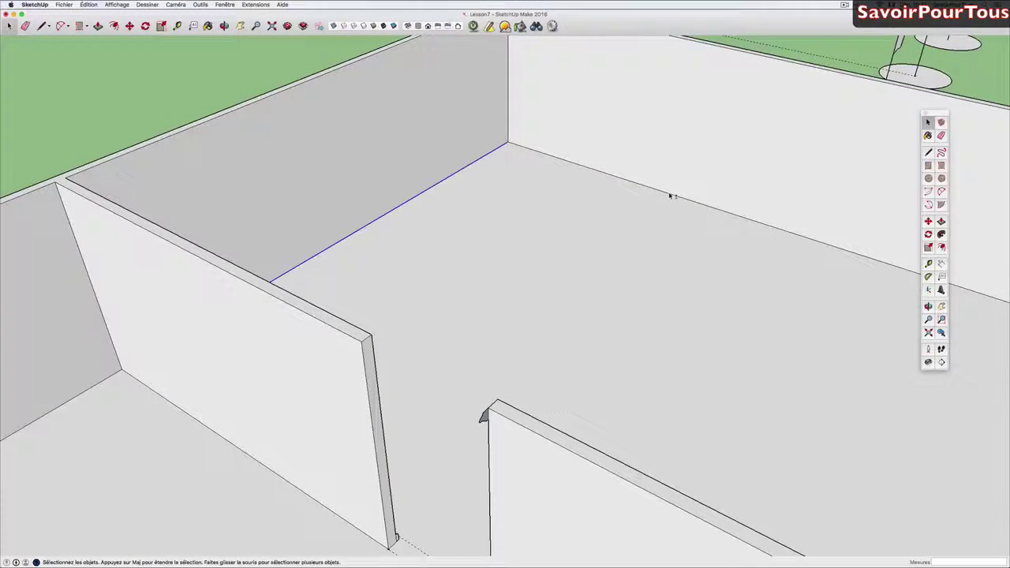
shift+click(669, 196)
shift+click(680, 158)
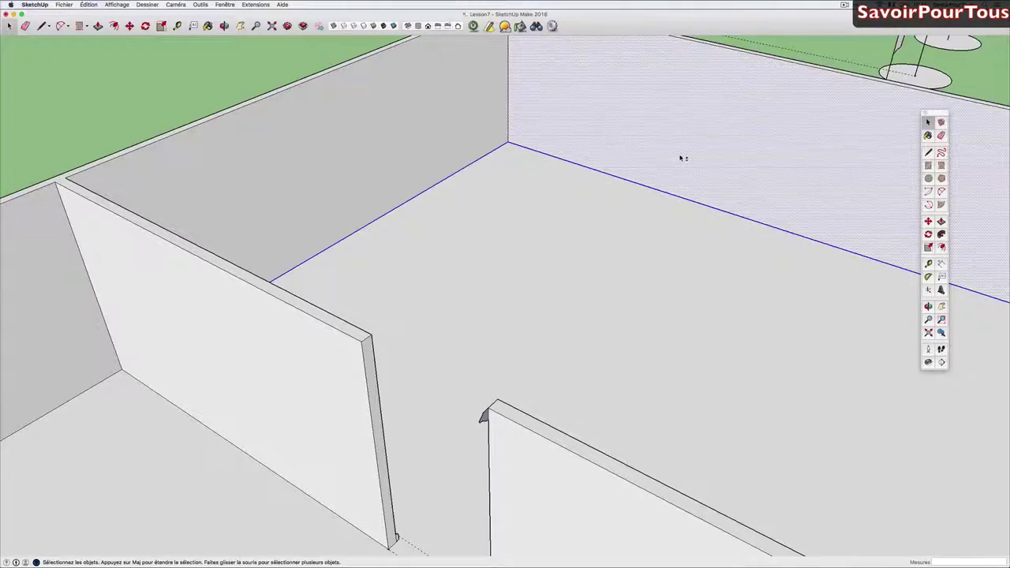
shift+click(702, 160)
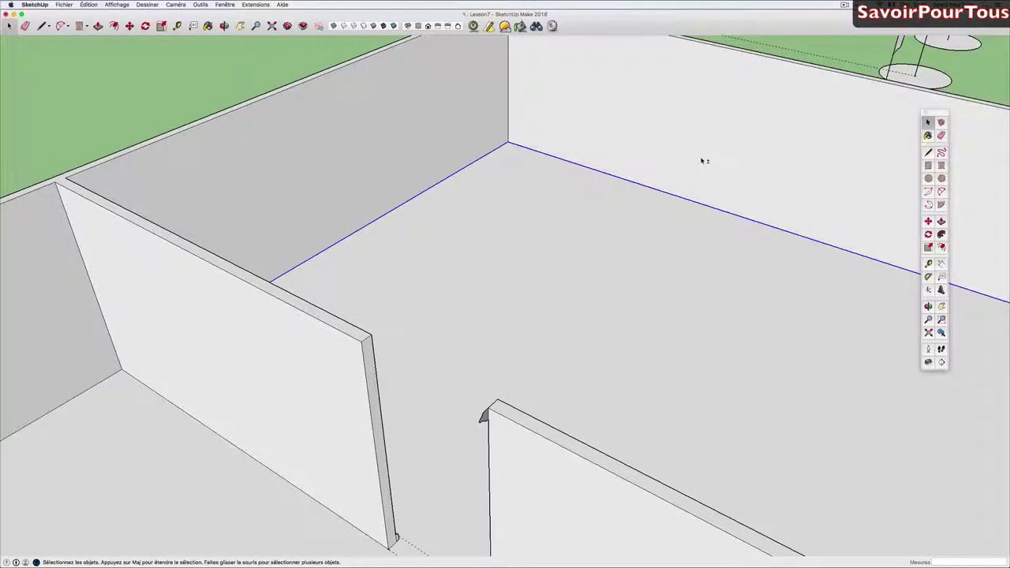
key(o)
middle_drag(634, 176, 564, 172)
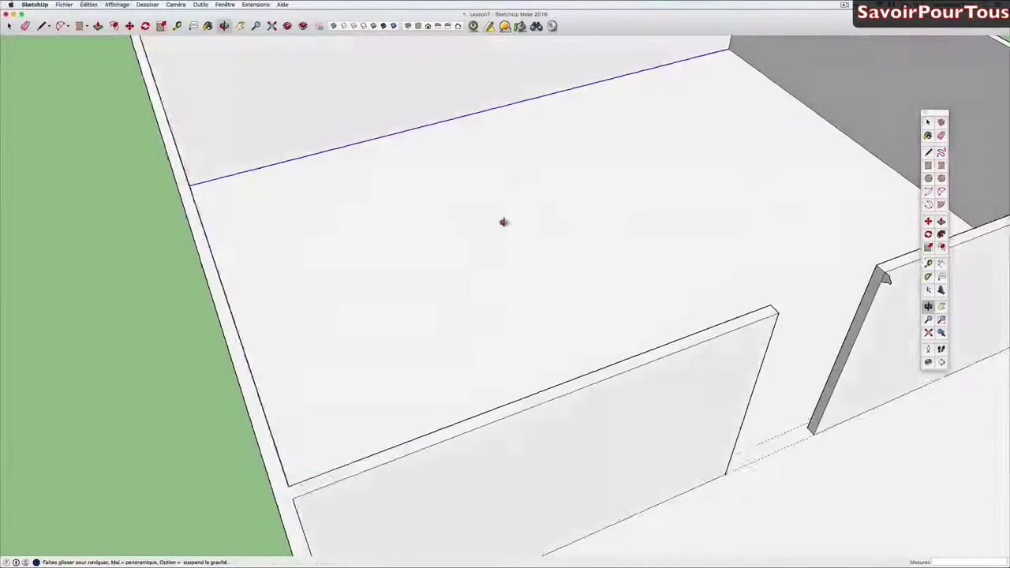
scroll(563, 172, down, 3)
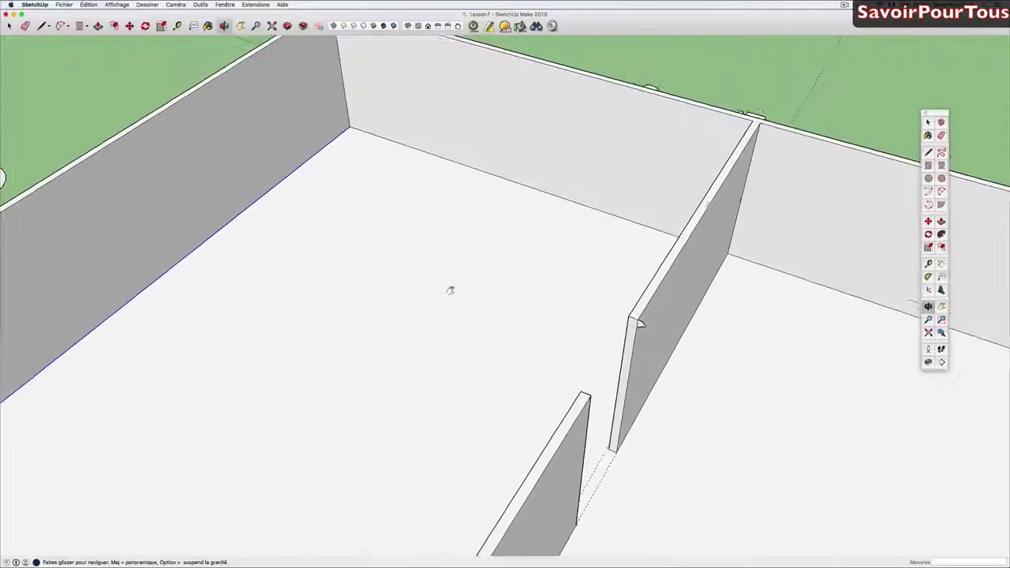
shift+click(483, 173)
mouse_move(483, 173)
middle_down()
mouse_move(457, 263)
mouse_move(397, 281)
mouse_move(604, 271)
middle_up()
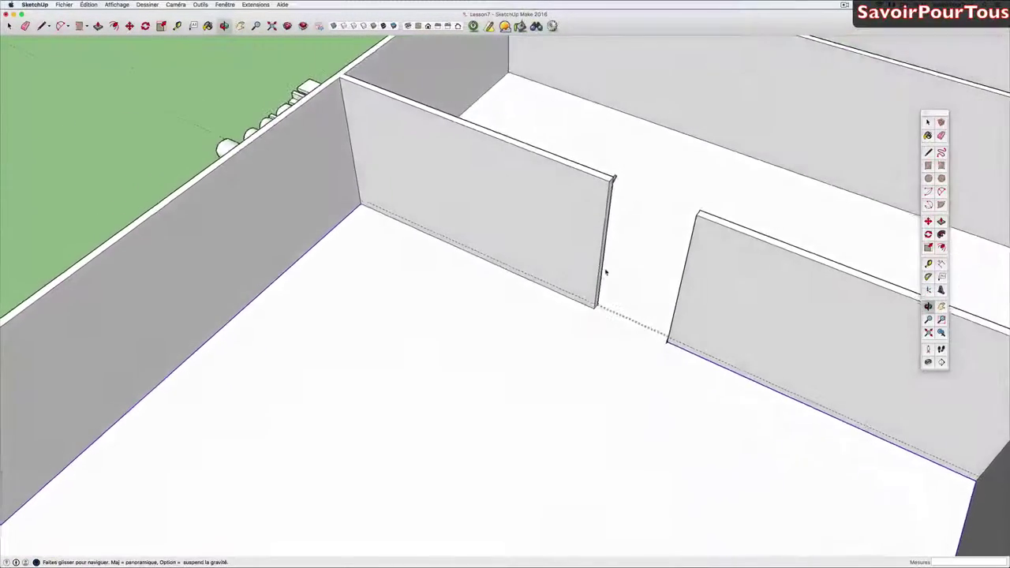
scroll(592, 288, up, 3)
shift+click(579, 305)
scroll(582, 307, down, 3)
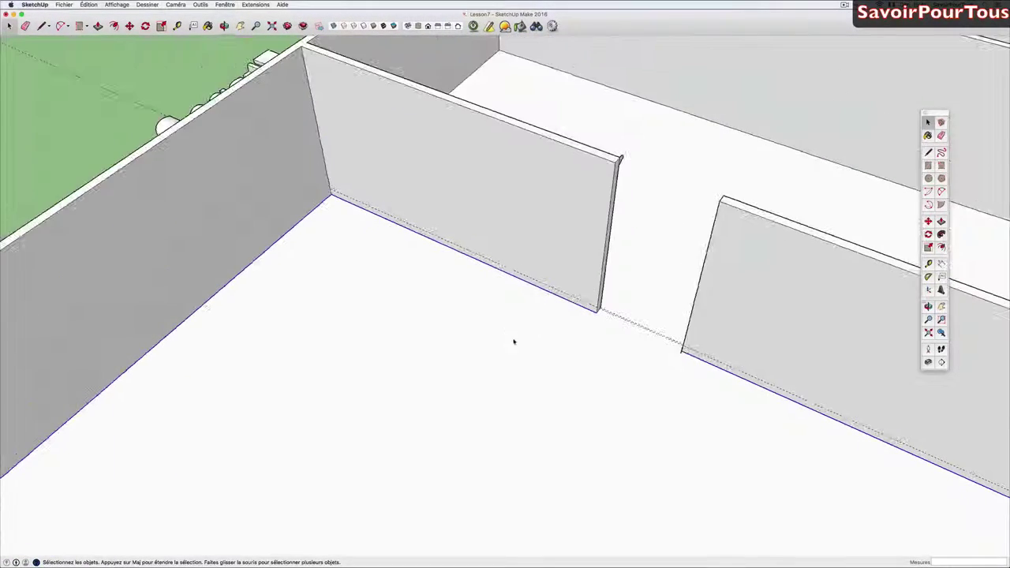
- Sweep the skirting profile along the selected wall-base edges with Follow Me
middle_drag(513, 342, 636, 340)
scroll(647, 300, down, 3)
scroll(597, 242, up, 5)
scroll(604, 244, up, 2)
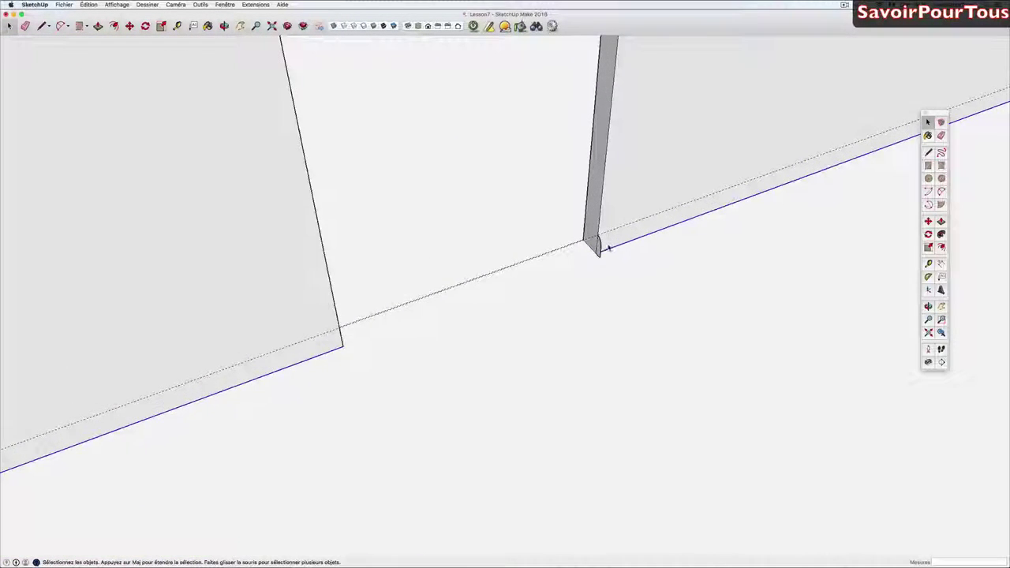
scroll(609, 248, up, 2)
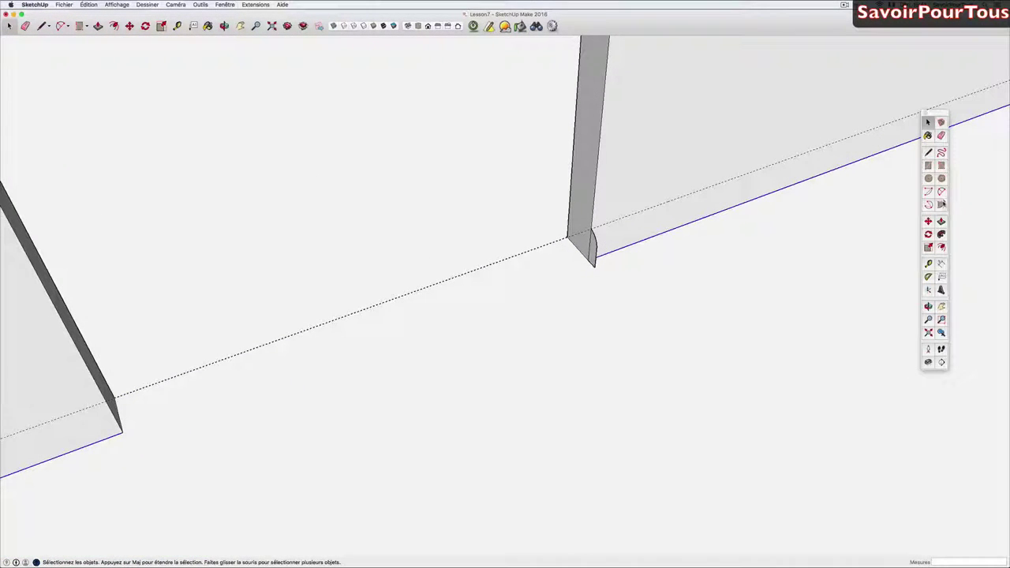
click(940, 234)
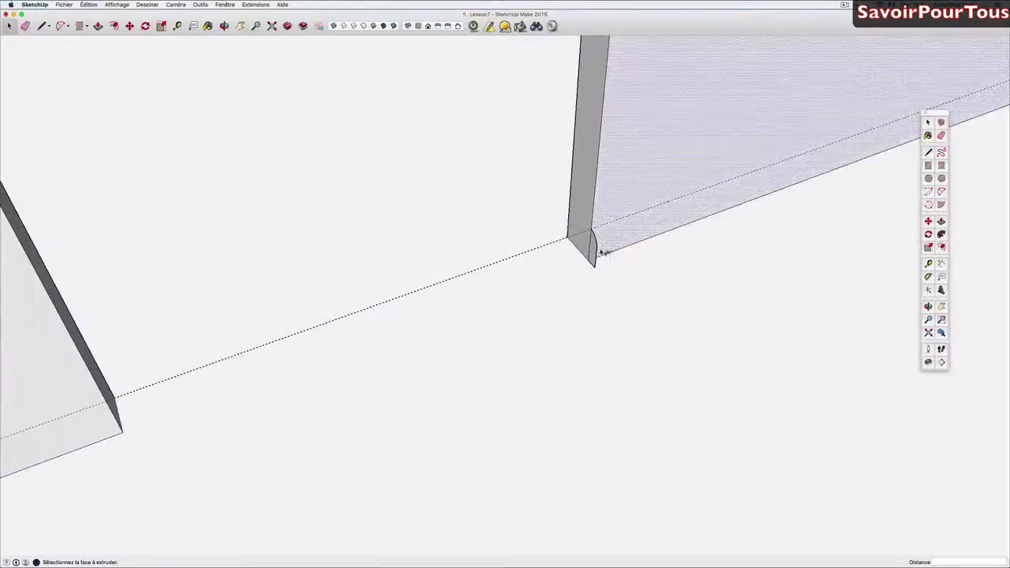
click(598, 249)
scroll(597, 250, down, 3)
mouse_move(597, 250)
middle_down()
mouse_move(678, 244)
mouse_move(771, 263)
mouse_move(808, 228)
mouse_move(451, 149)
mouse_move(691, 214)
mouse_move(387, 160)
mouse_move(473, 176)
middle_up()
scroll(698, 242, down, 5)
scroll(695, 241, down, 5)
scroll(790, 219, up, 4)
scroll(790, 219, down, 3)
scroll(691, 213, up, 4)
scroll(477, 165, up, 2)
scroll(274, 288, up, 1)
- Select the top edges of the walls as the moulding path
scroll(276, 290, up, 2)
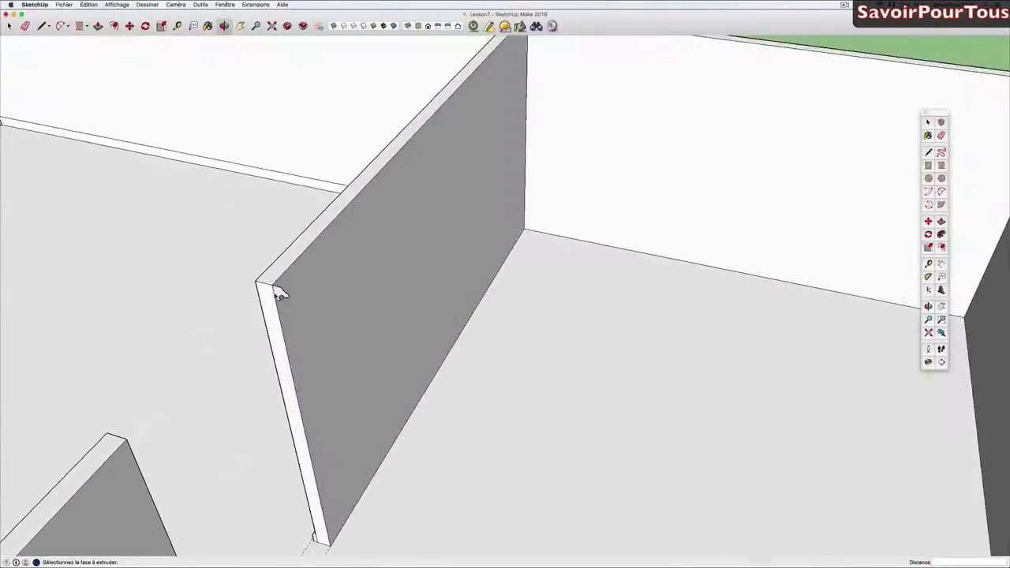
scroll(277, 296, up, 1)
scroll(277, 302, up, 1)
scroll(277, 302, up, 2)
scroll(280, 298, up, 1)
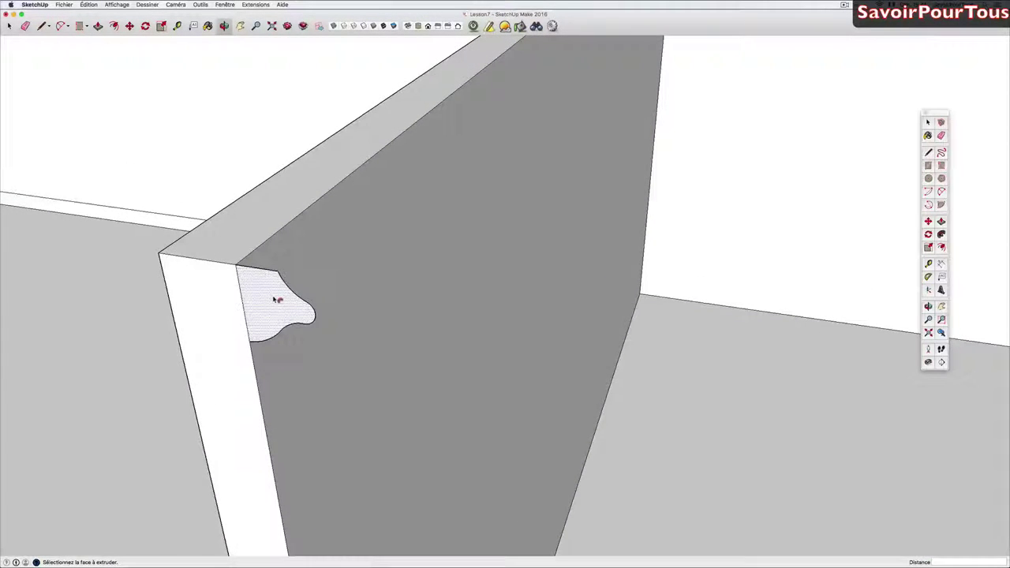
scroll(284, 296, down, 1)
key(space)
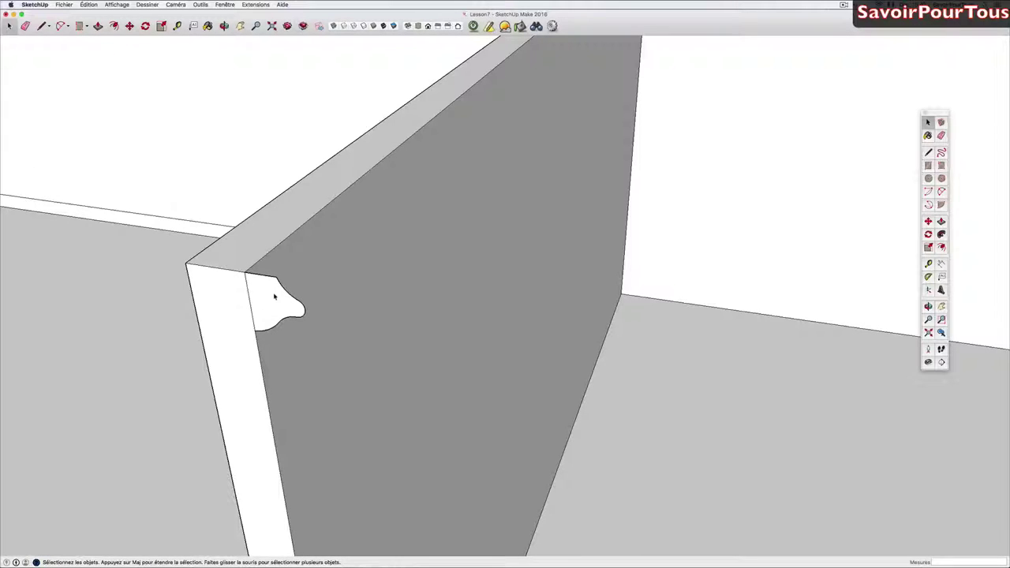
click(286, 244)
mouse_move(286, 243)
middle_down()
mouse_move(172, 367)
mouse_move(440, 183)
middle_up()
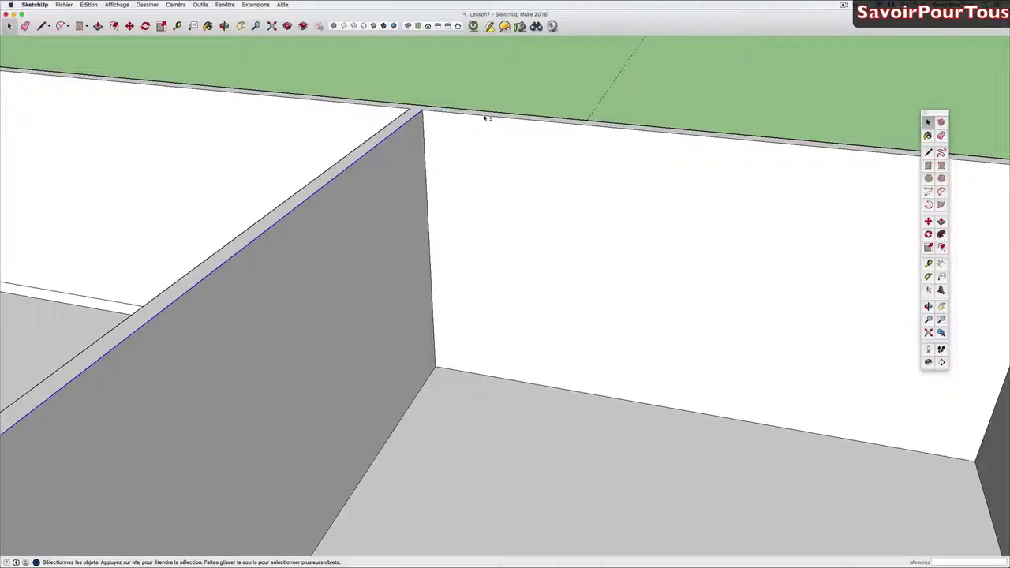
mouse_move(458, 135)
middle_down()
mouse_move(516, 153)
mouse_move(726, 153)
mouse_move(386, 258)
middle_up()
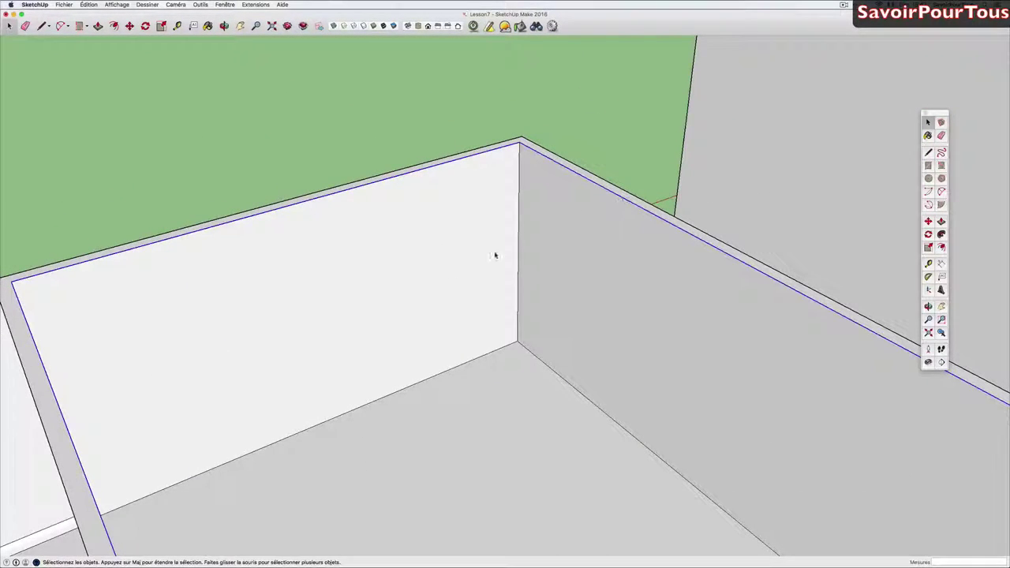
mouse_move(496, 252)
middle_down()
mouse_move(718, 284)
mouse_move(768, 251)
mouse_move(534, 304)
mouse_move(458, 352)
mouse_move(234, 343)
mouse_move(450, 365)
mouse_move(547, 295)
mouse_move(649, 259)
middle_up()
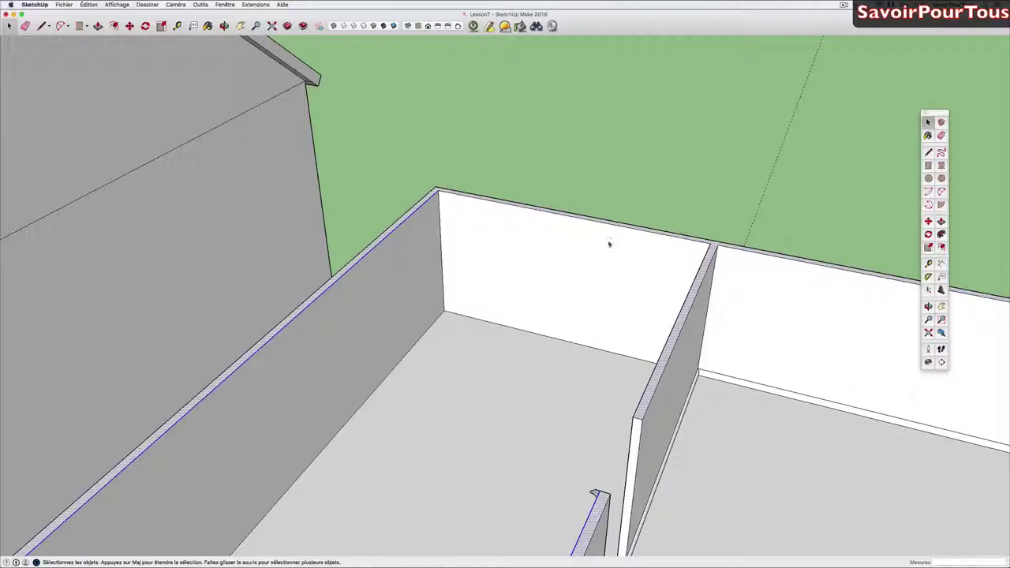
scroll(631, 240, up, 3)
scroll(665, 235, up, 3)
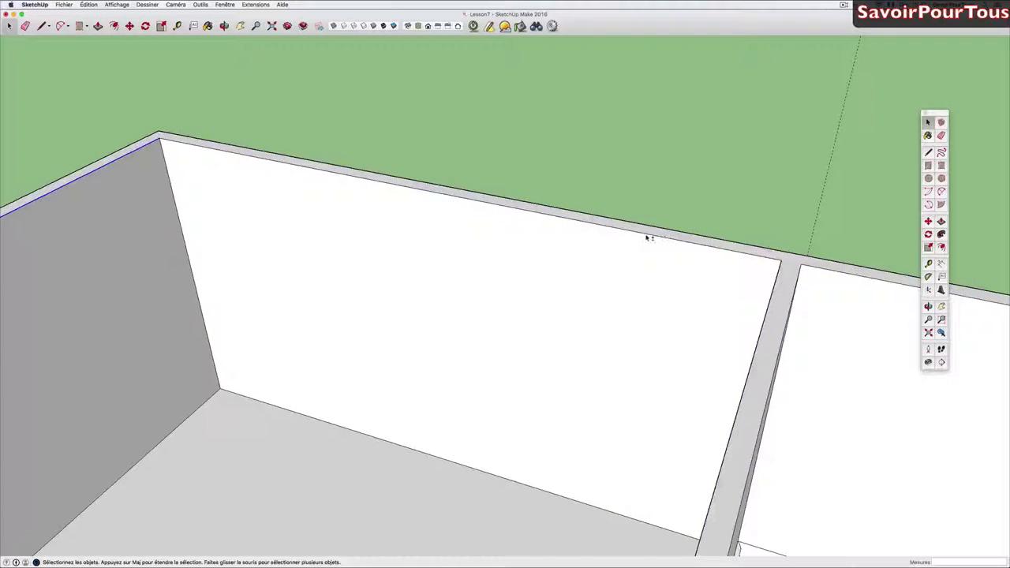
click(666, 234)
mouse_move(654, 235)
middle_down()
mouse_move(597, 300)
mouse_move(771, 307)
middle_up()
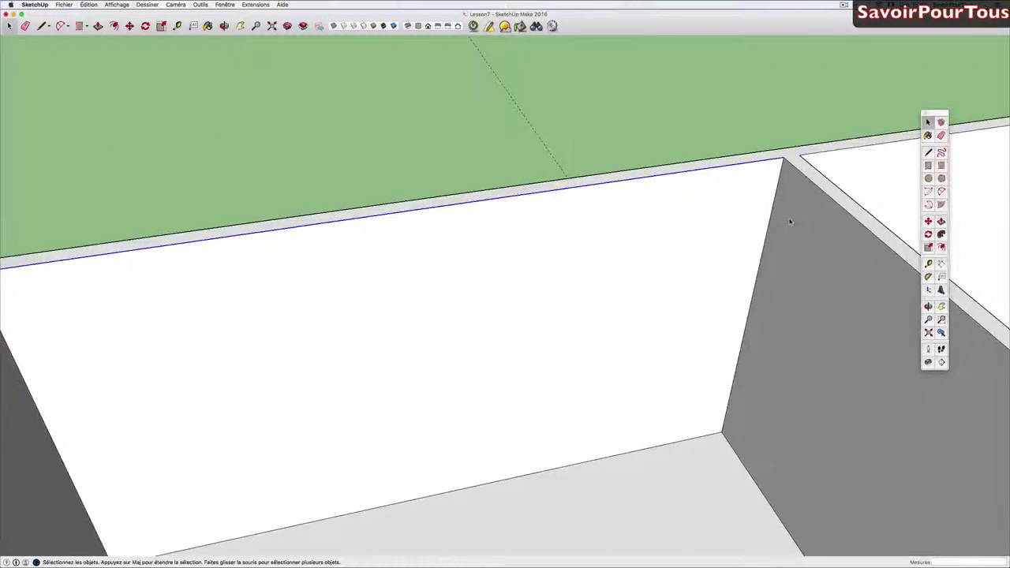
mouse_move(793, 168)
middle_down()
mouse_move(480, 255)
mouse_move(451, 210)
mouse_move(316, 164)
mouse_move(617, 320)
mouse_move(523, 340)
mouse_move(374, 246)
middle_up()
scroll(374, 246, down, 3)
middle_drag(419, 210, 445, 291)
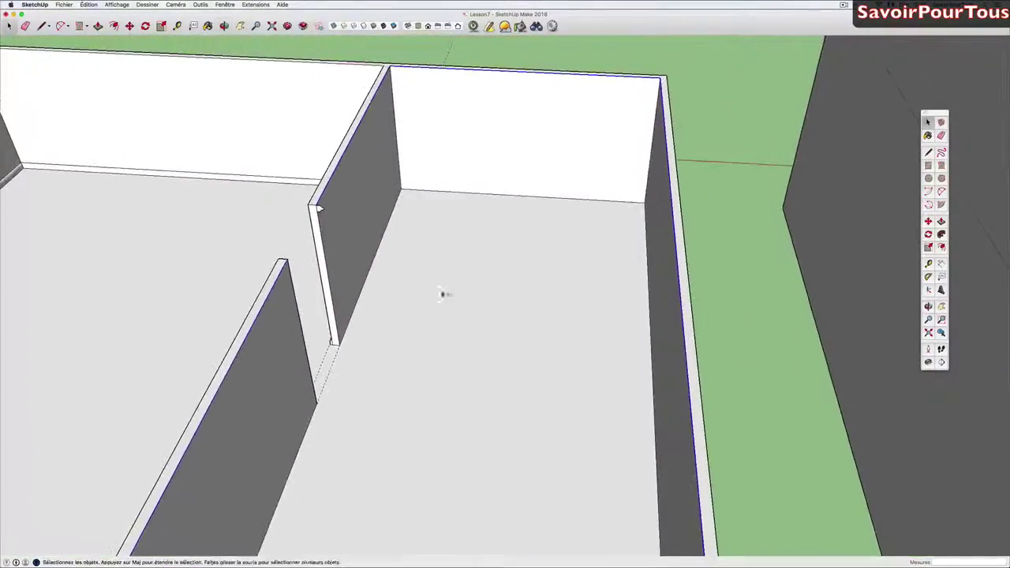
- Sweep the moulding profile along the wall and partition tops with Follow Me
key(space)
scroll(339, 271, up, 3)
scroll(304, 272, up, 3)
scroll(304, 272, up, 2)
scroll(302, 272, up, 2)
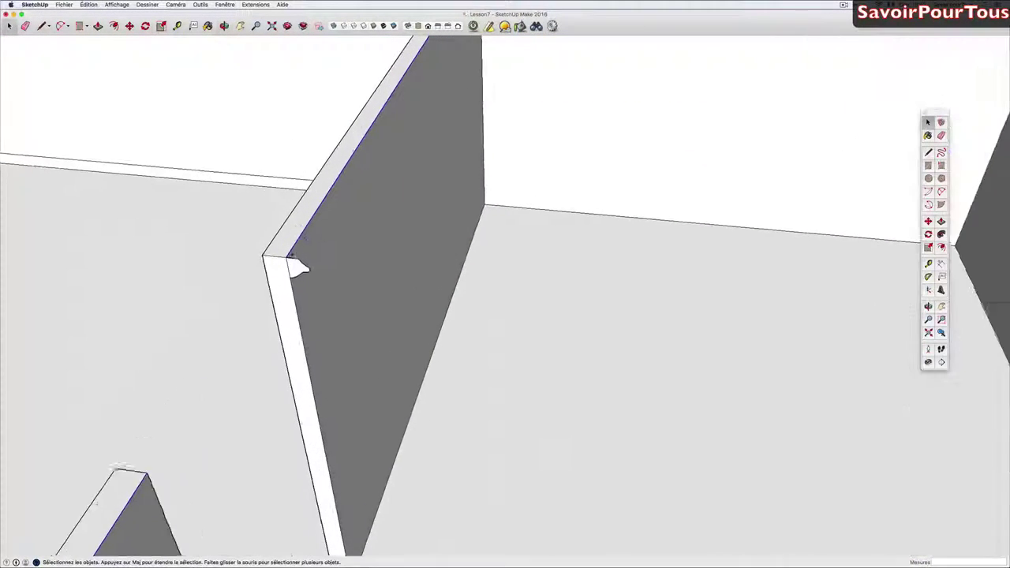
scroll(300, 271, up, 1)
click(941, 234)
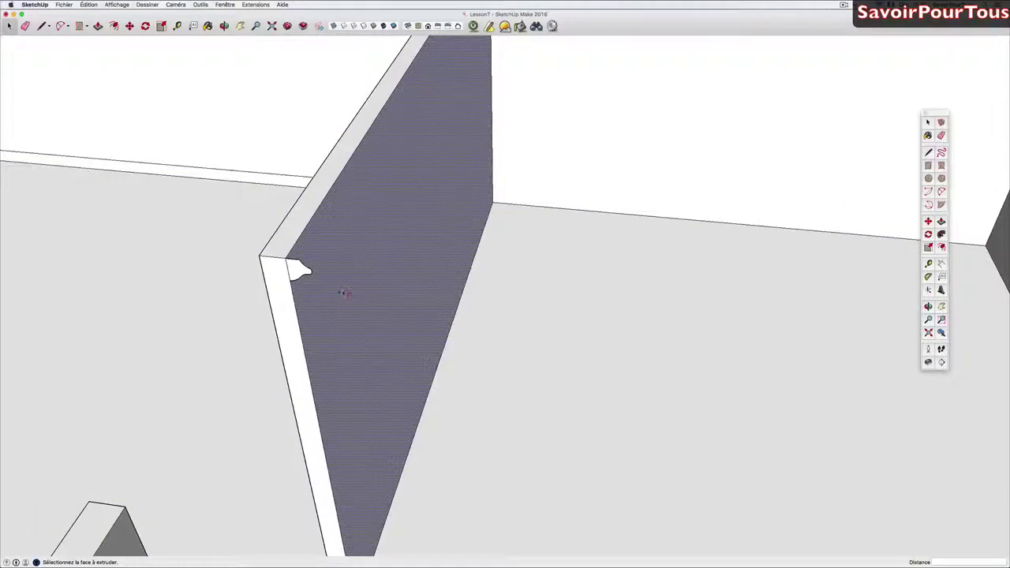
scroll(299, 272, down, 2)
middle_drag(300, 269, 329, 273)
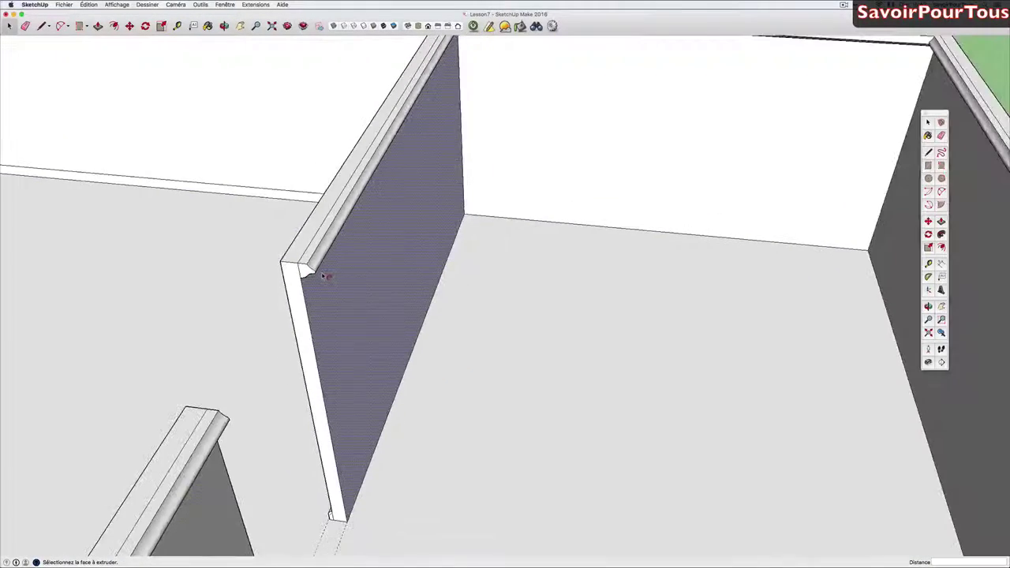
scroll(473, 280, down, 2)
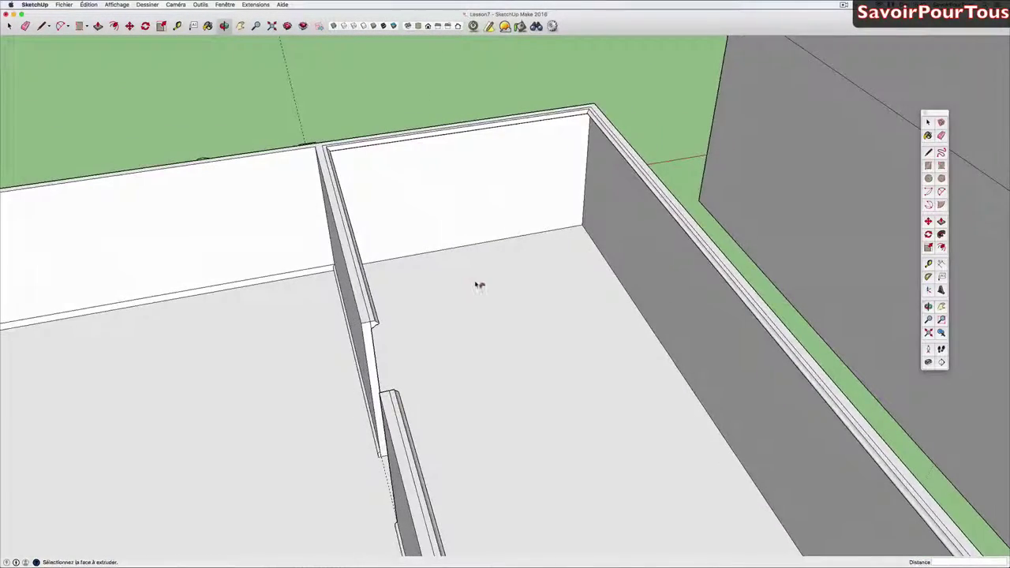
scroll(478, 284, down, 3)
scroll(478, 284, down, 2)
middle_drag(343, 295, 747, 313)
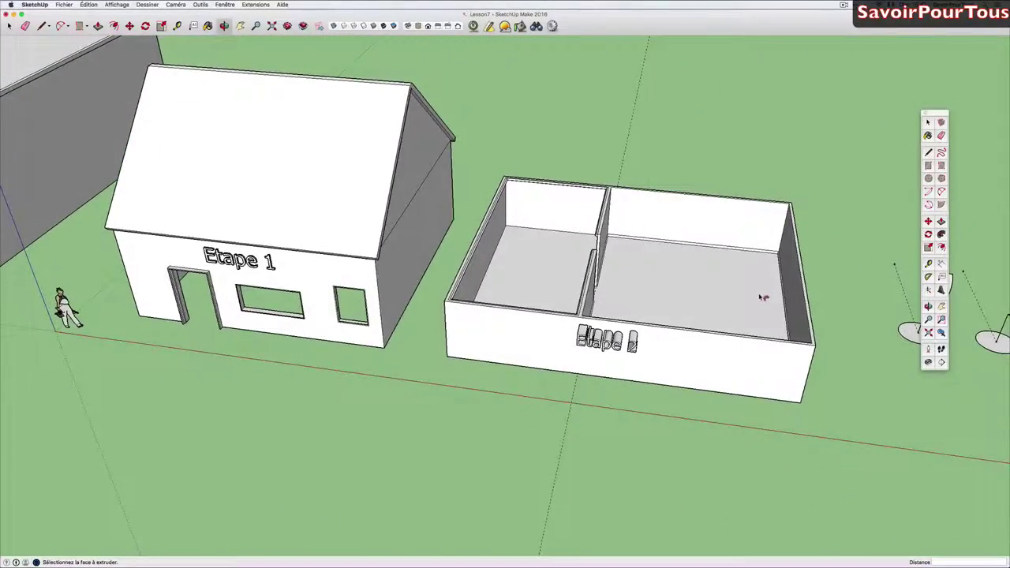
- Pan, tilt and zoom toward the row of profile shapes on grey discs beside the room
shift+middle_drag(747, 312, 582, 306)
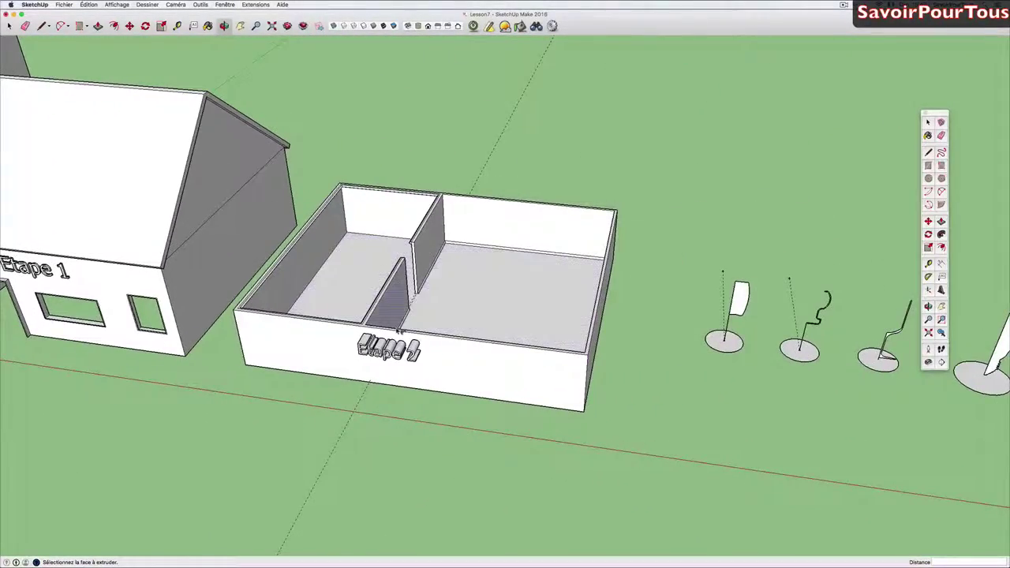
scroll(482, 324, down, 1)
scroll(482, 323, down, 2)
scroll(591, 297, up, 2)
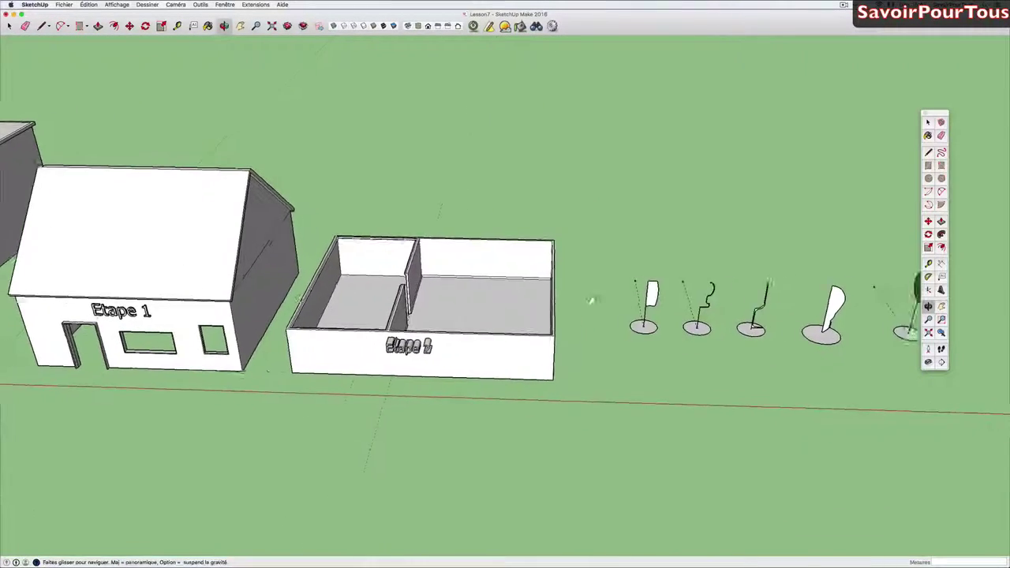
middle_drag(541, 343, 602, 303)
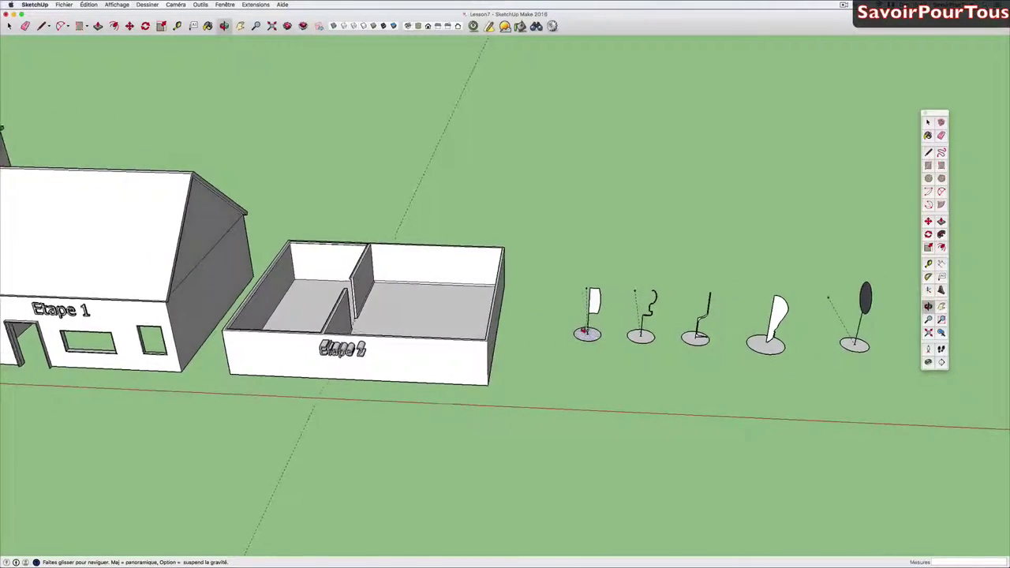
scroll(541, 315, up, 2)
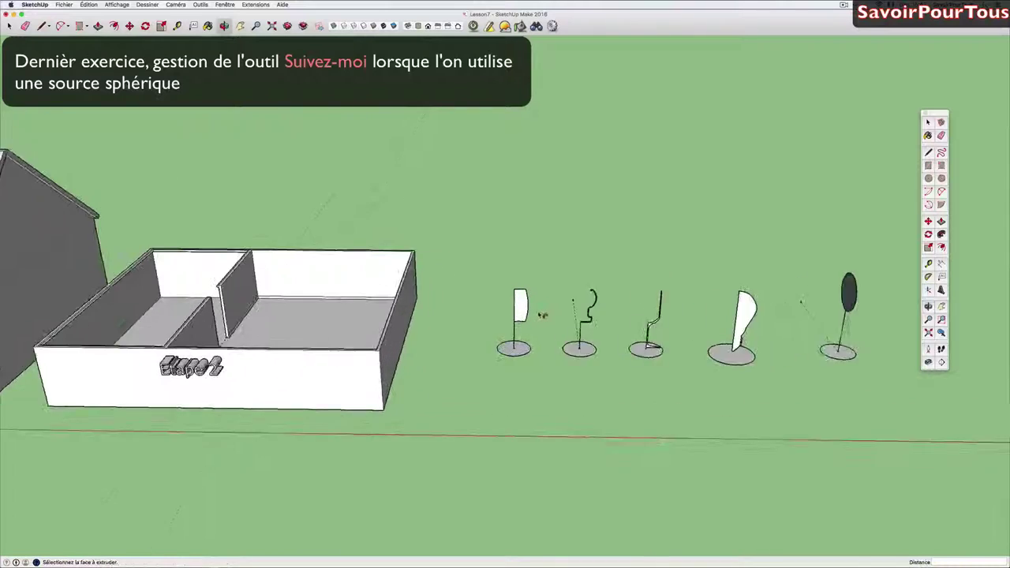
scroll(542, 316, up, 2)
scroll(543, 315, up, 2)
scroll(543, 315, up, 2)
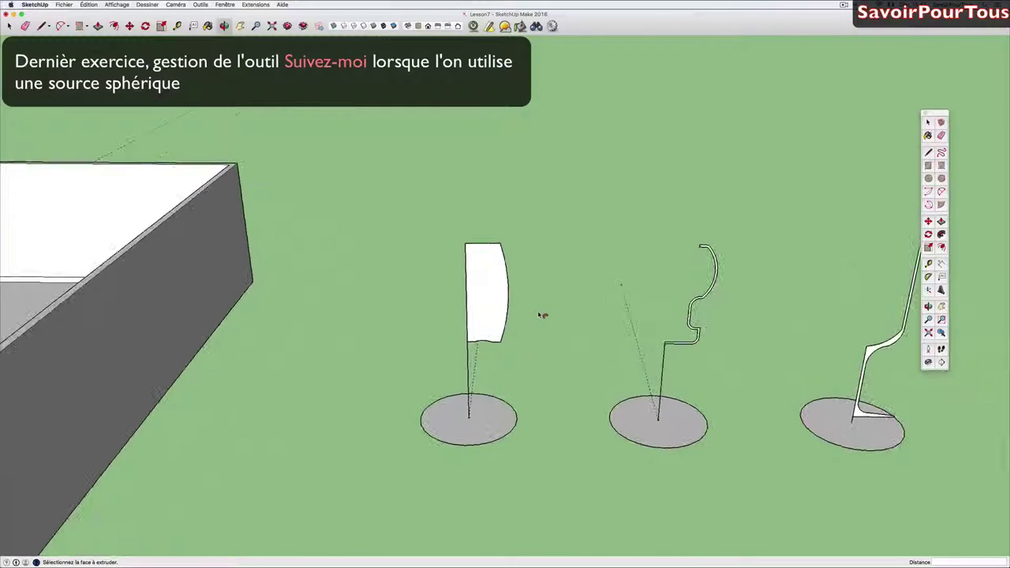
scroll(542, 315, down, 1)
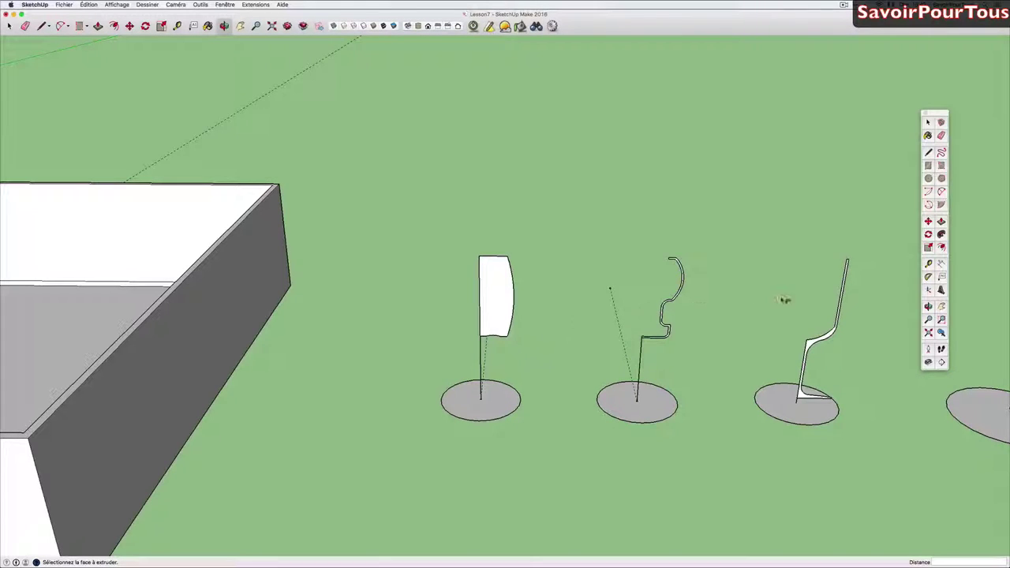
- Draw a new filled base circle on the ground beside the house
click(928, 179)
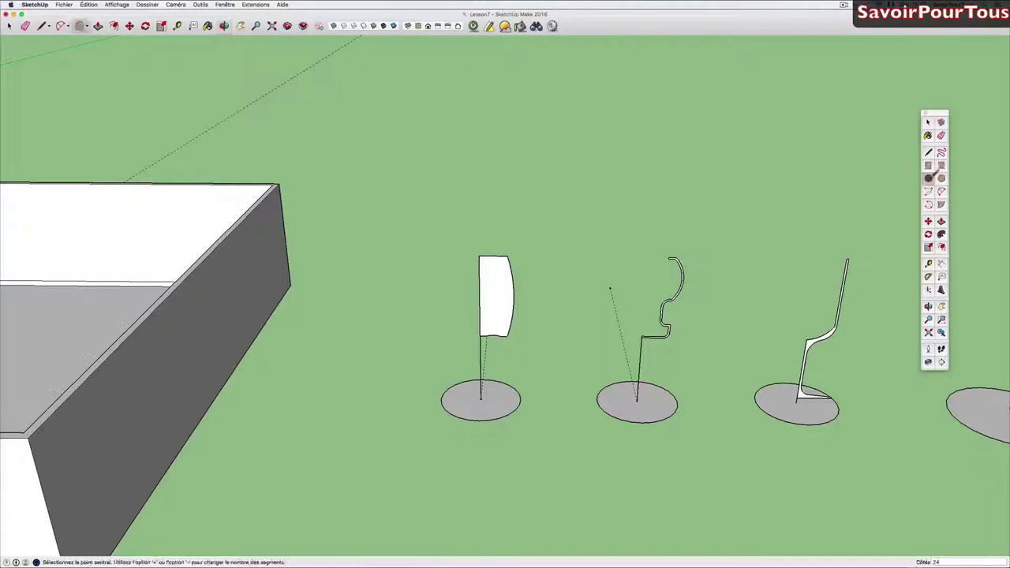
click(335, 388)
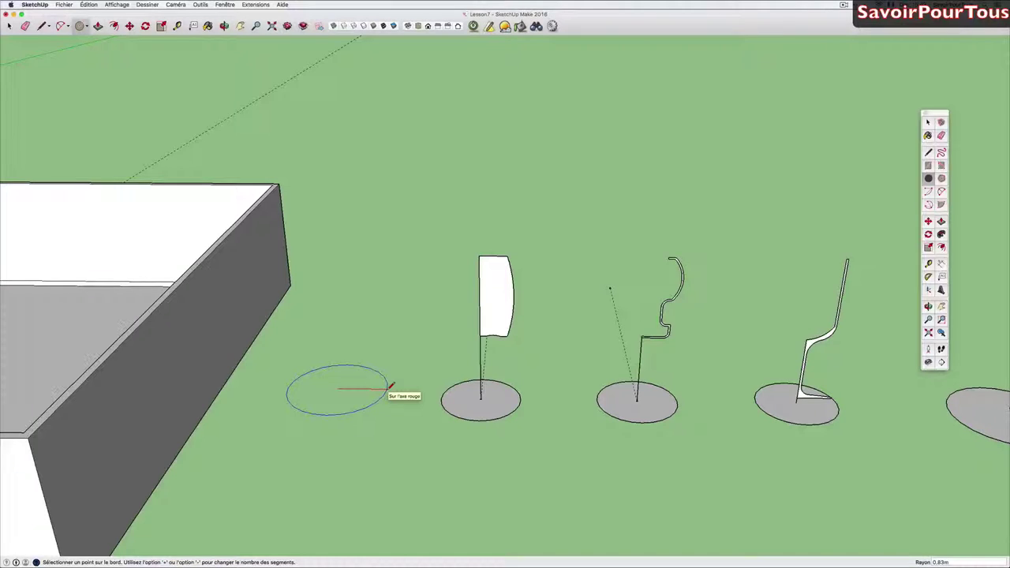
click(390, 385)
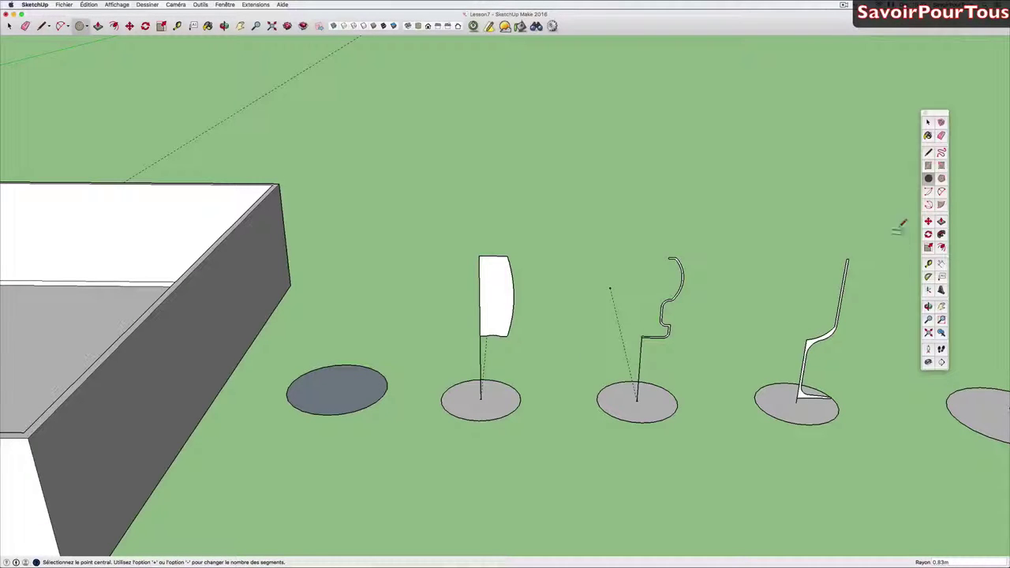
- Draw a vertical pole and F-shaped profile from the circle's centre, then select the circle
click(928, 152)
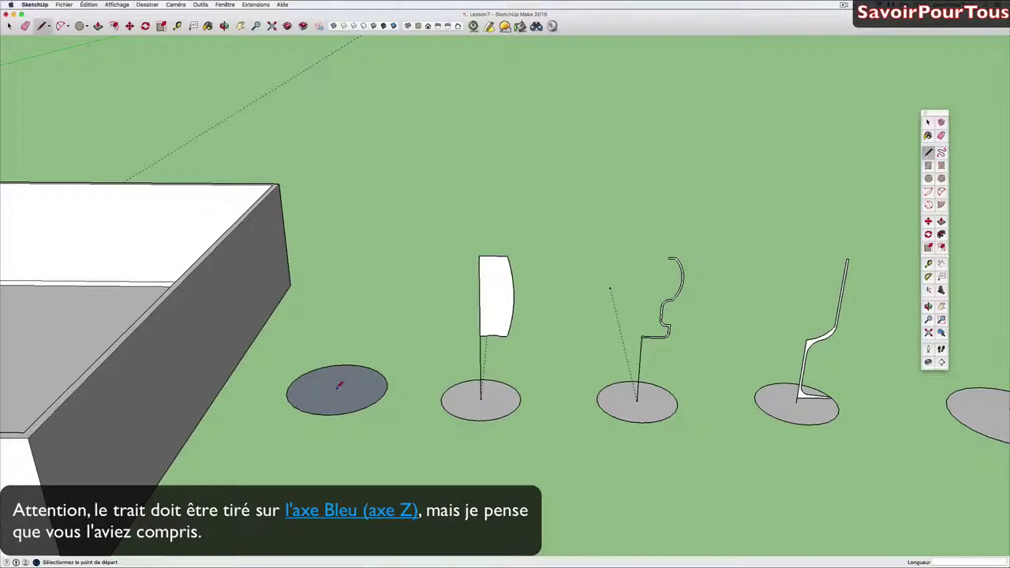
click(337, 388)
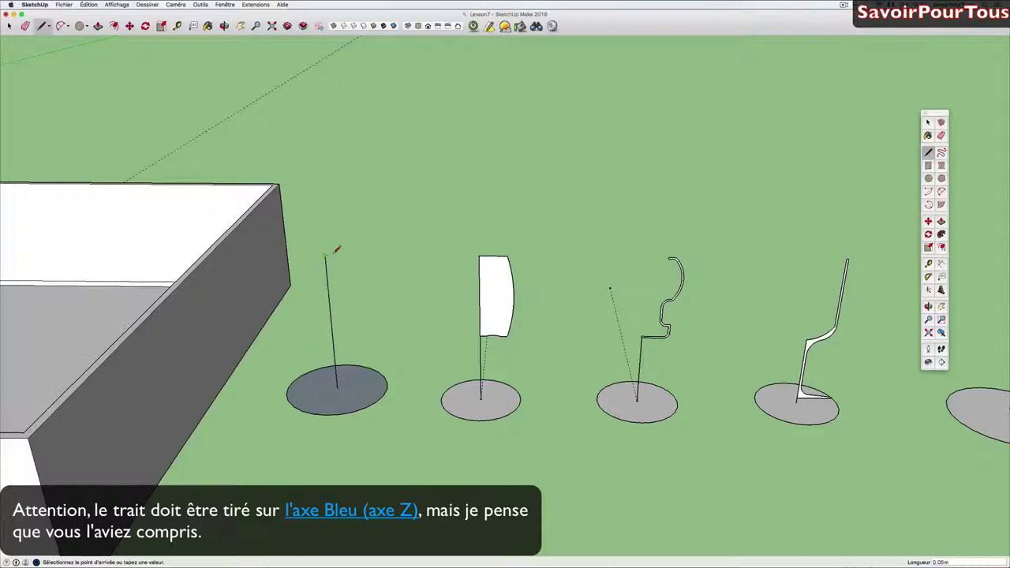
click(369, 255)
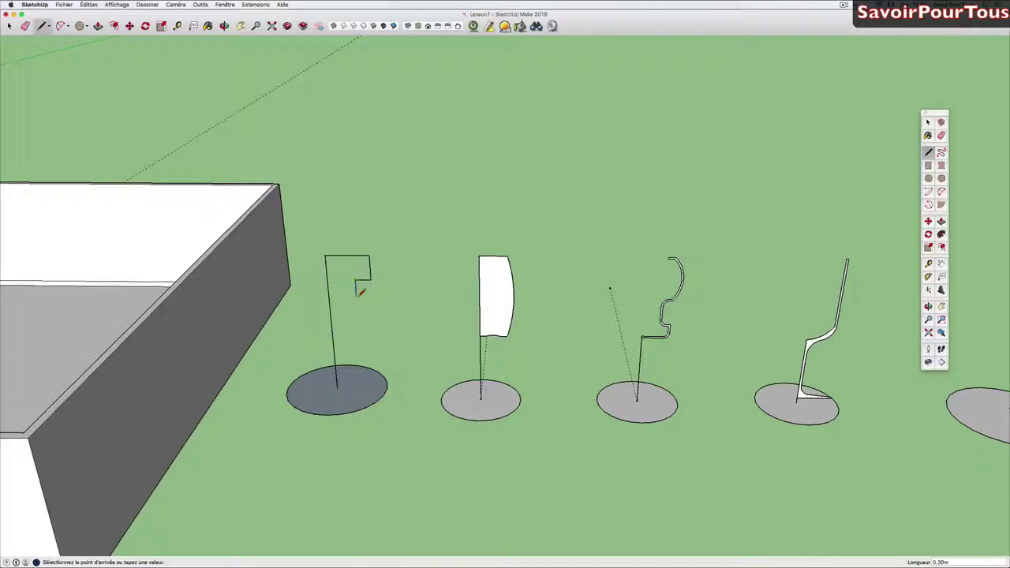
click(373, 319)
click(337, 340)
key(space)
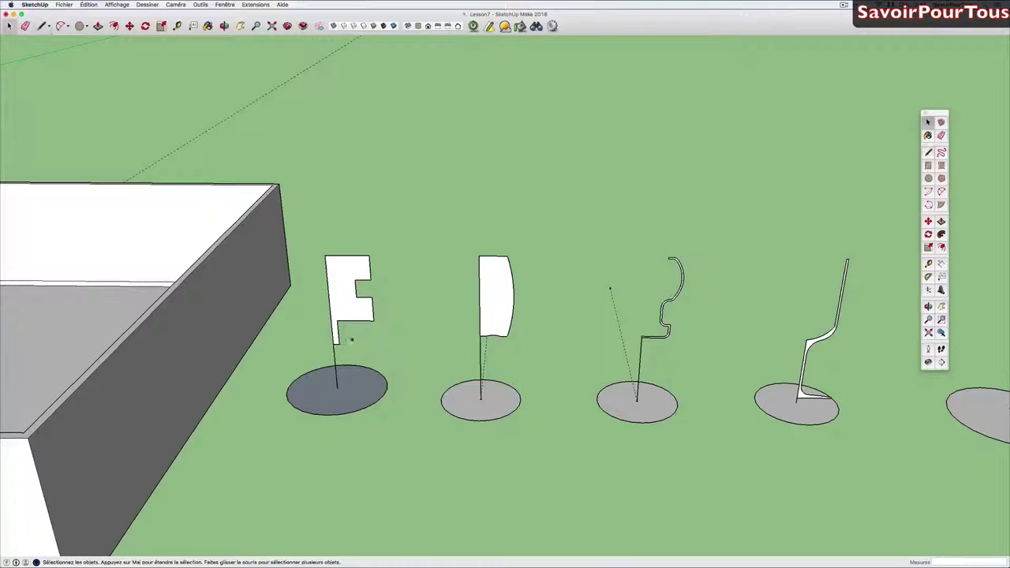
click(355, 384)
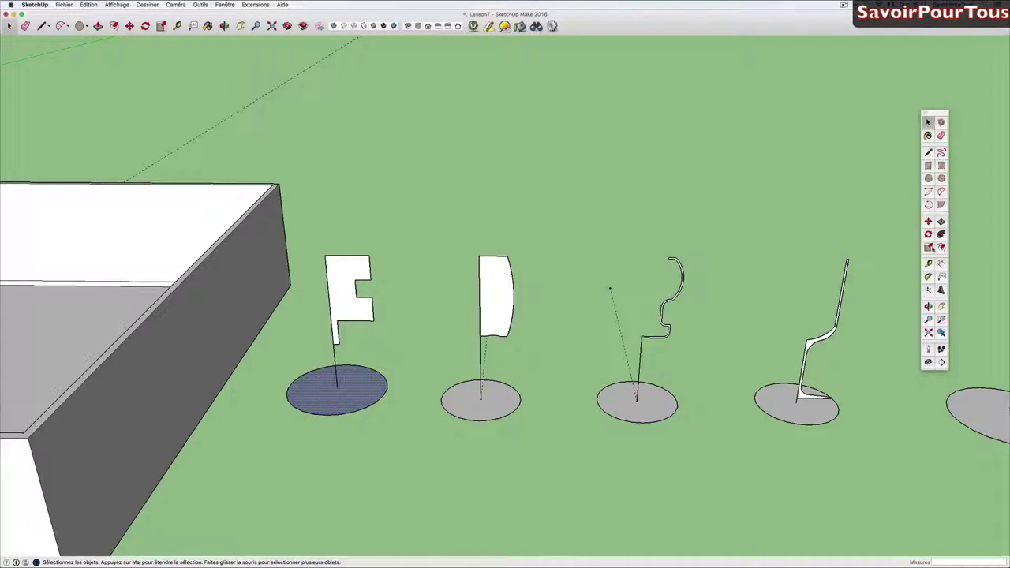
- Revolve the F profile around its circle into a stacked knob-like solid
click(941, 235)
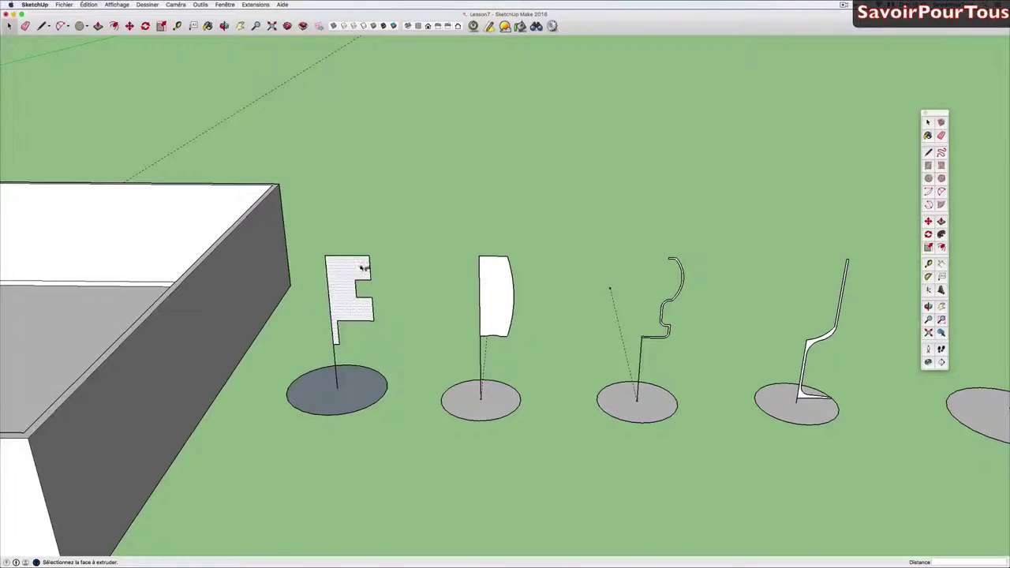
click(362, 269)
middle_drag(369, 278, 382, 214)
drag(382, 214, 356, 268)
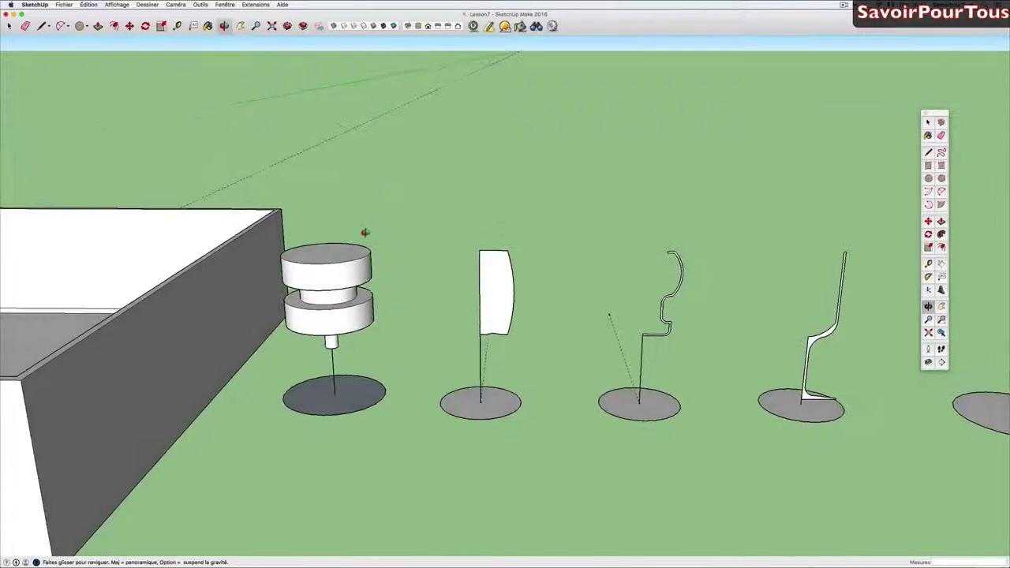
mouse_move(355, 268)
middle_down()
mouse_move(393, 286)
mouse_move(304, 282)
middle_up()
- Revolve the curved profile around its base circle into a barrel
key(space)
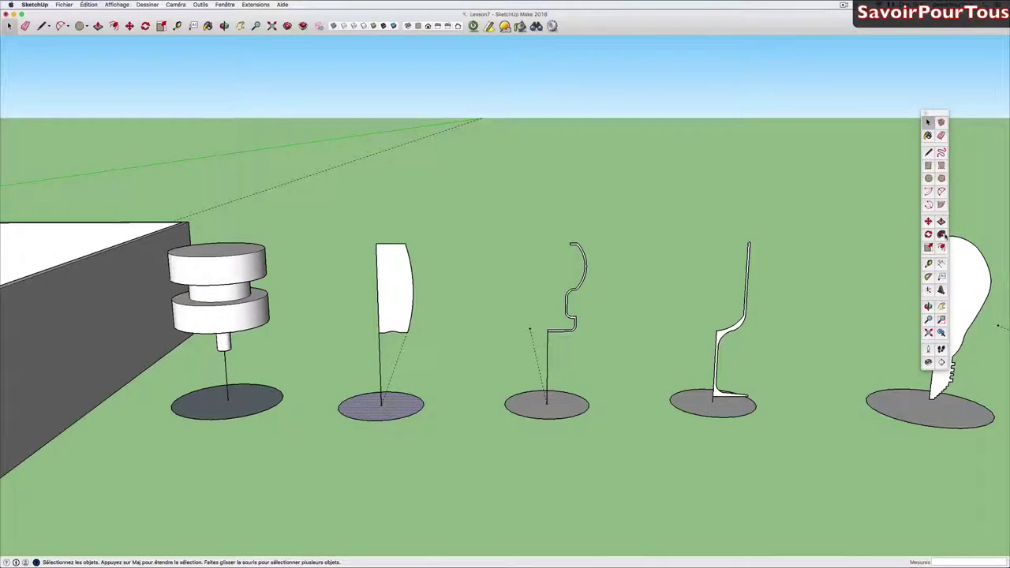
click(942, 235)
click(402, 270)
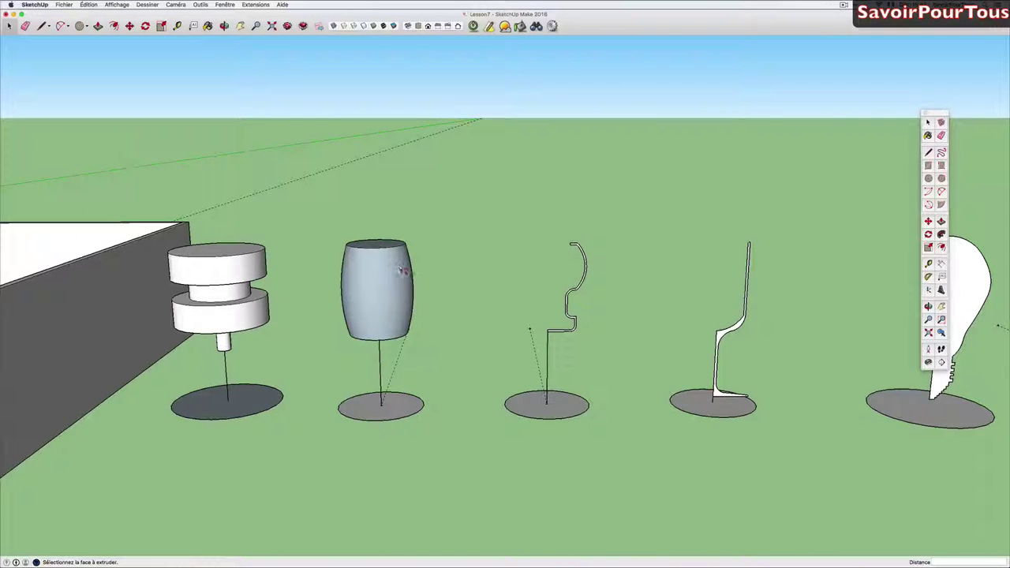
middle_drag(403, 270, 382, 256)
scroll(380, 255, up, 3)
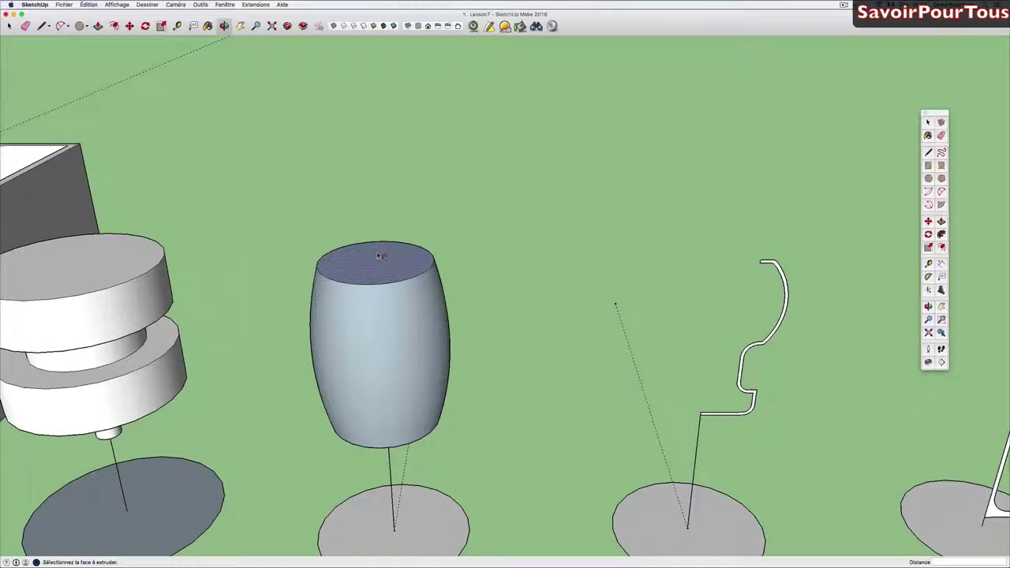
scroll(380, 255, down, 2)
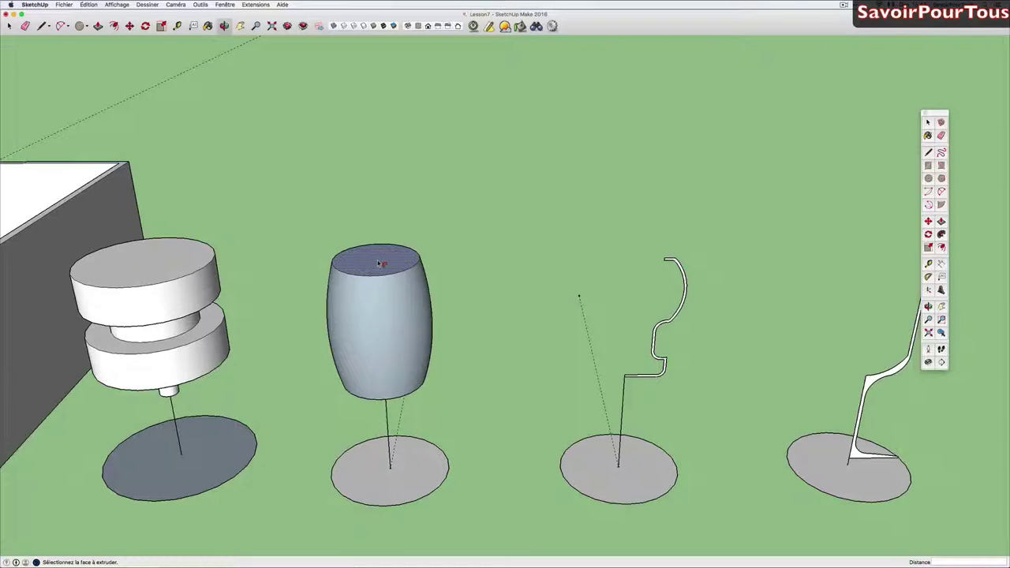
mouse_move(430, 268)
middle_down()
mouse_move(419, 239)
mouse_move(447, 263)
mouse_move(458, 221)
middle_up()
- Reverse the barrel's faces so its outside shows white, then select the hooked profile's base disk
key(space)
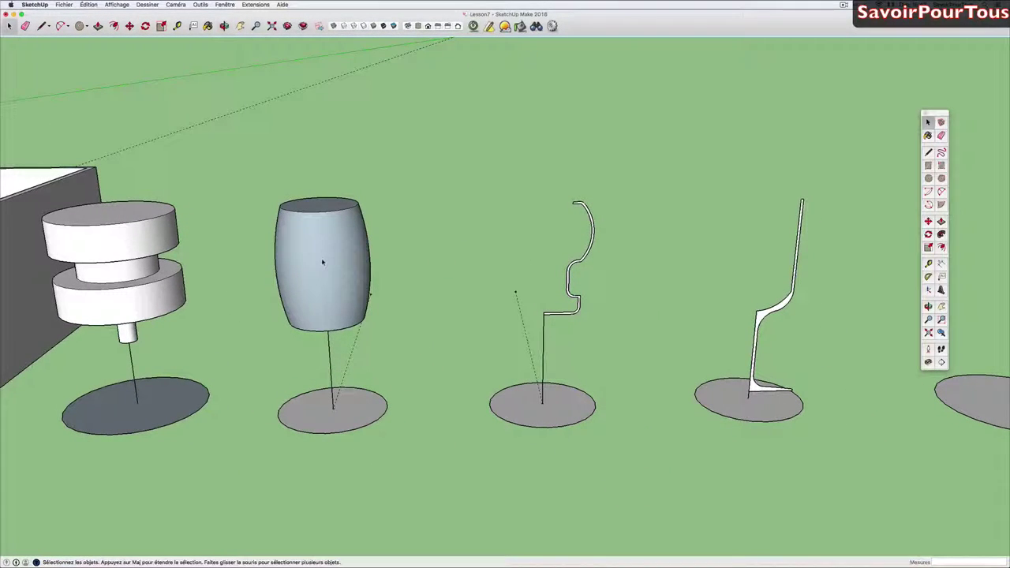
click(322, 261)
right_click(322, 261)
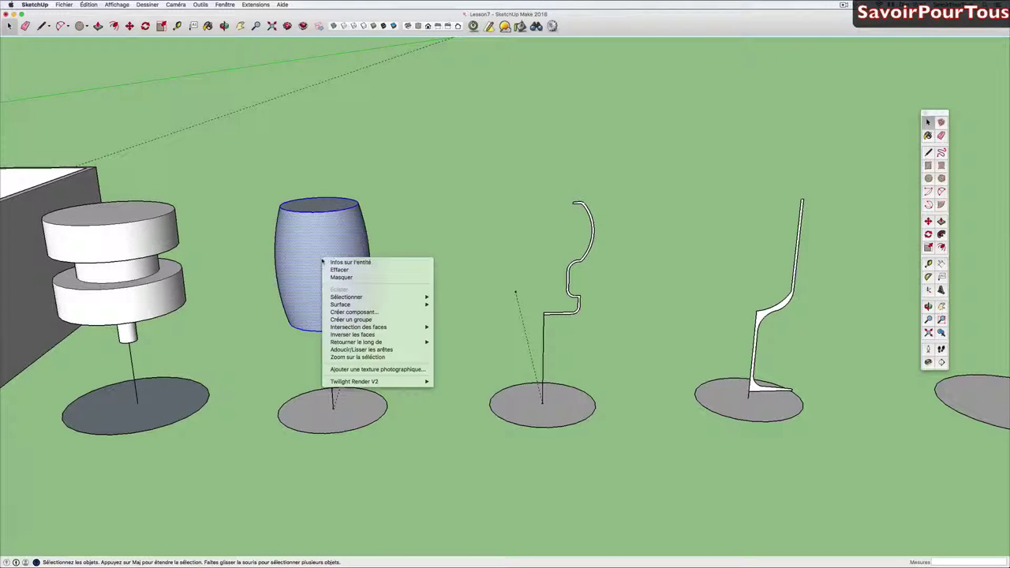
click(355, 335)
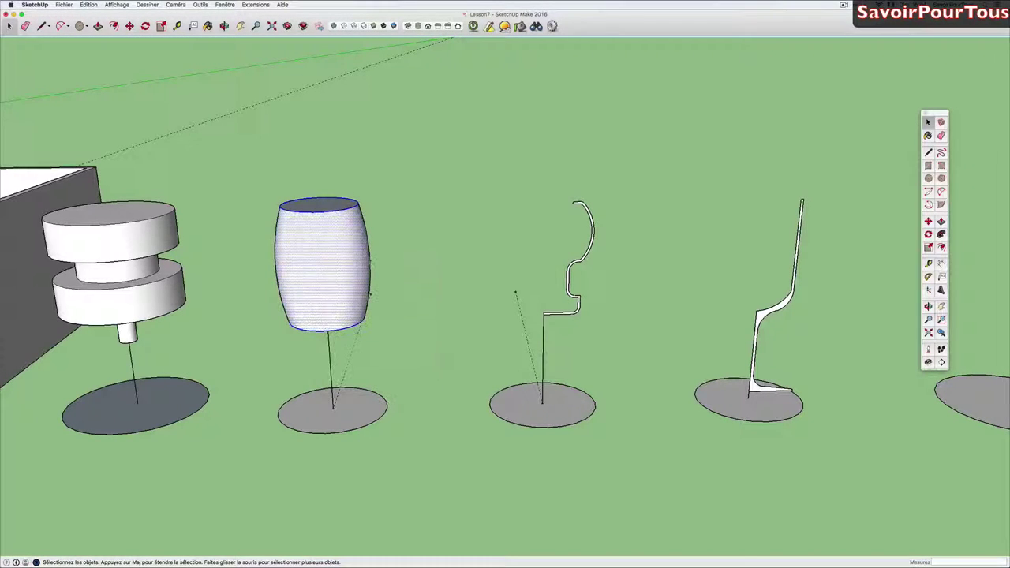
middle_drag(456, 265, 311, 237)
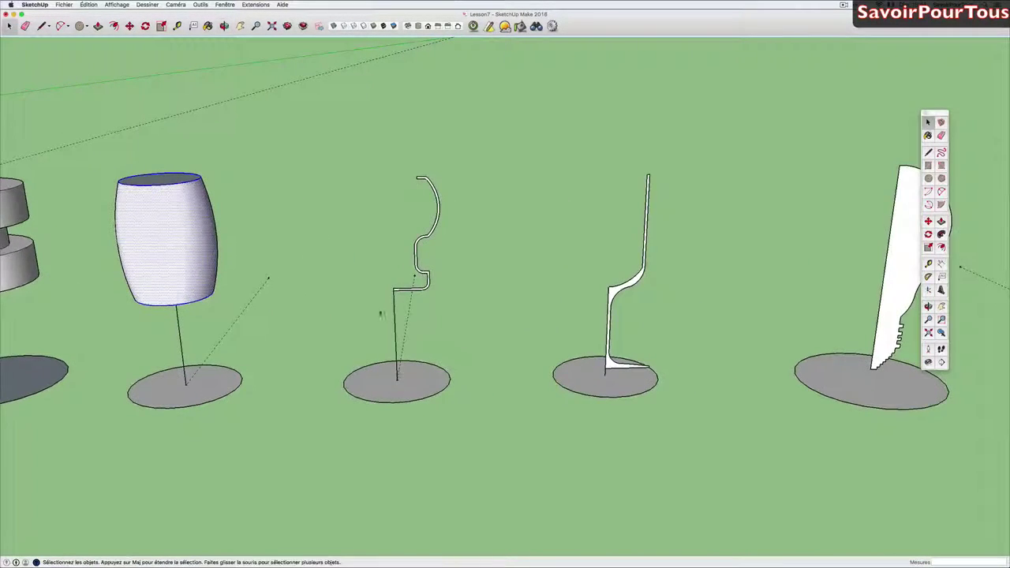
click(418, 382)
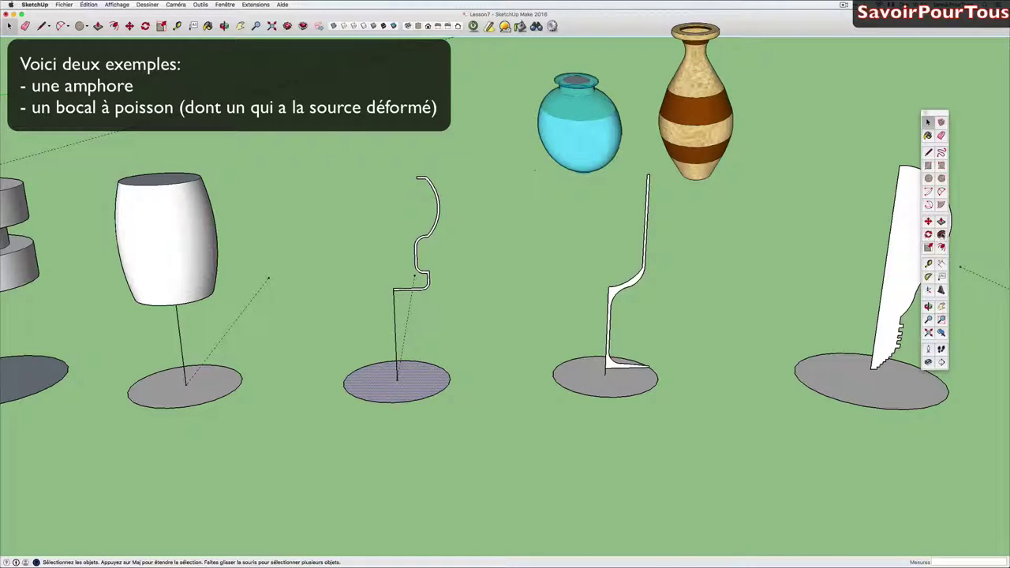
- Revolve the hooked profile into a hollow bowl, then select the stemmed profile's base disk
click(941, 234)
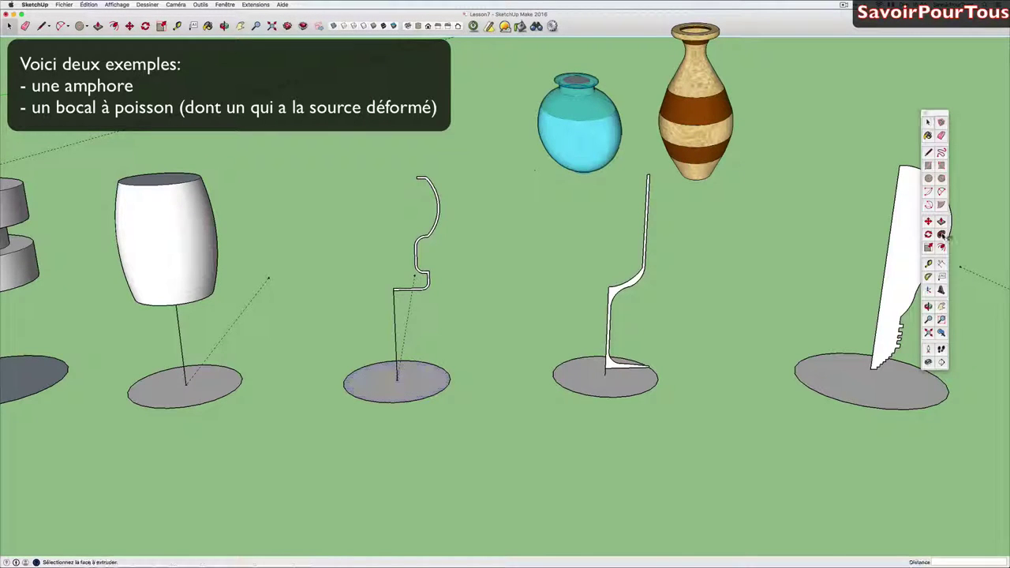
click(421, 251)
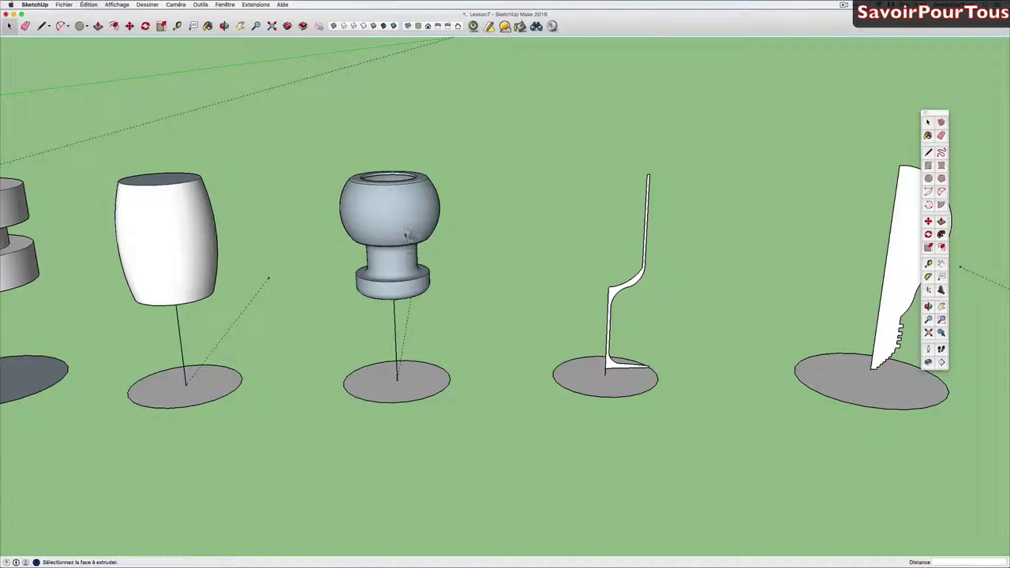
mouse_move(419, 332)
middle_down()
mouse_move(413, 370)
mouse_move(345, 266)
middle_up()
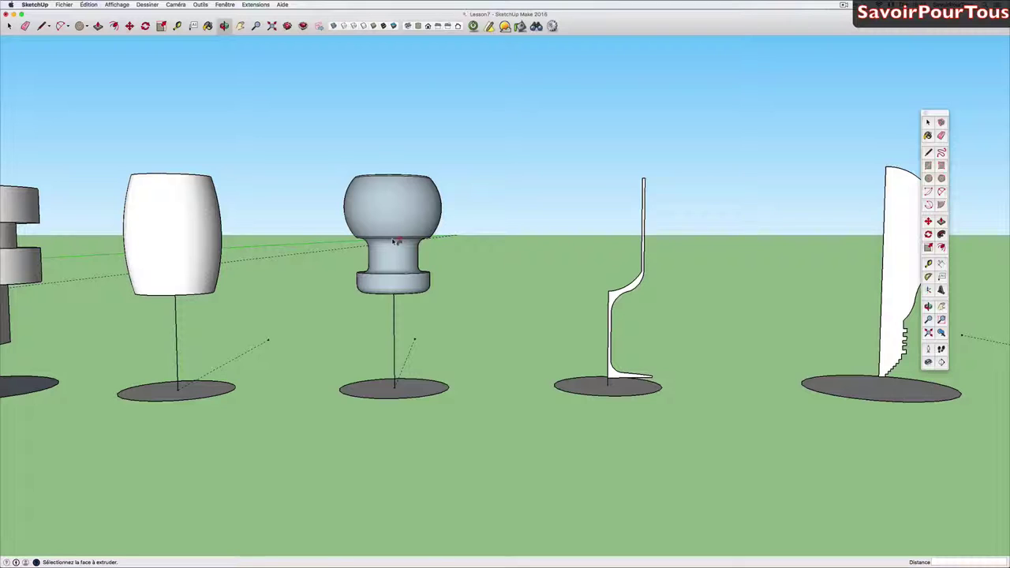
mouse_move(397, 241)
middle_down()
mouse_move(410, 267)
mouse_move(514, 313)
middle_up()
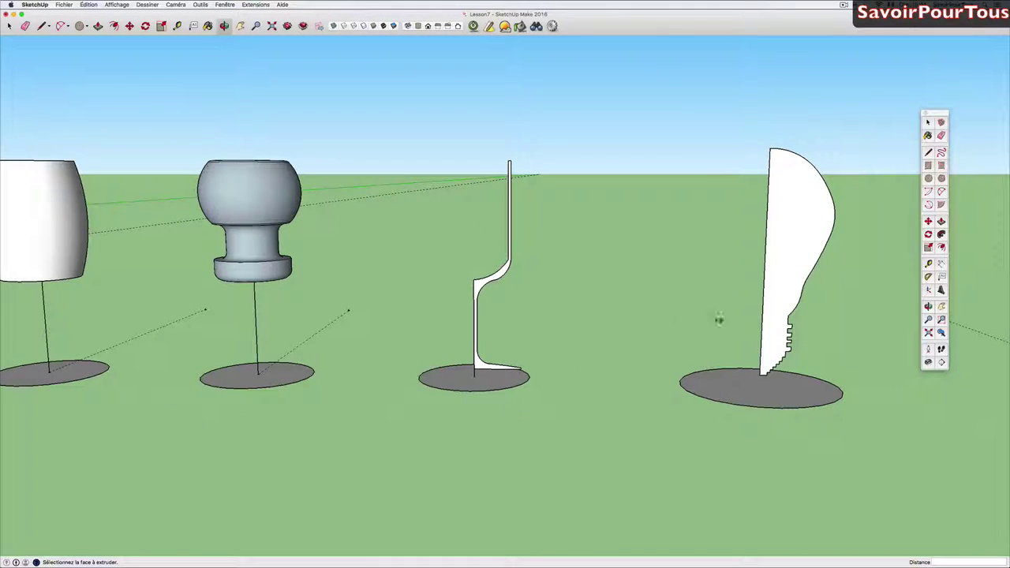
key(space)
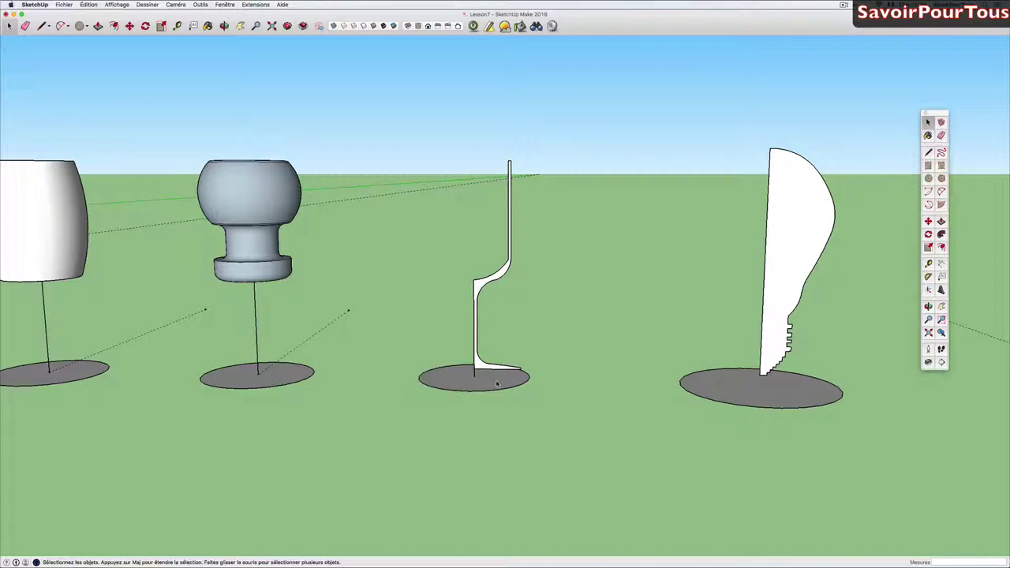
click(498, 384)
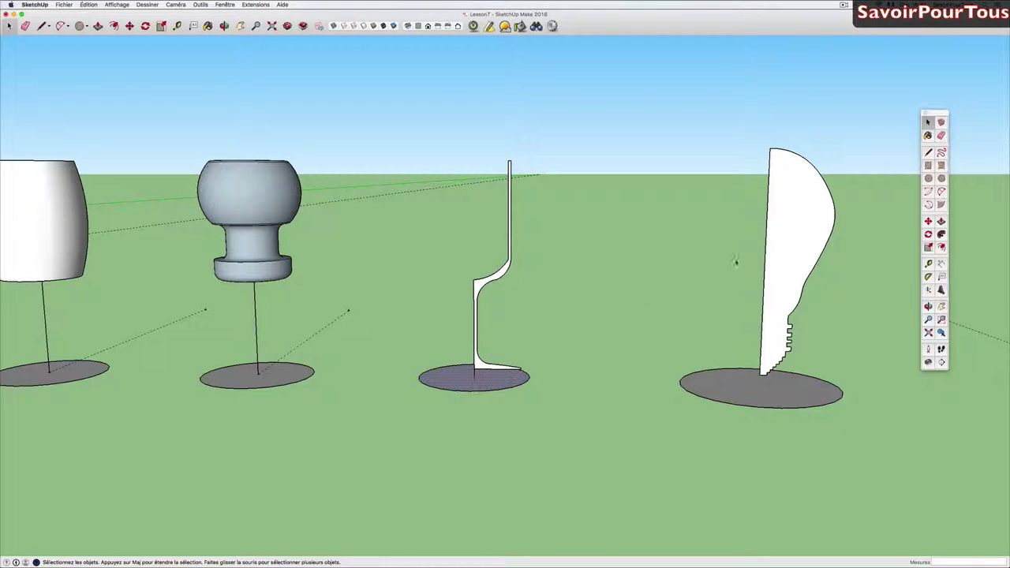
middle_drag(602, 255, 608, 276)
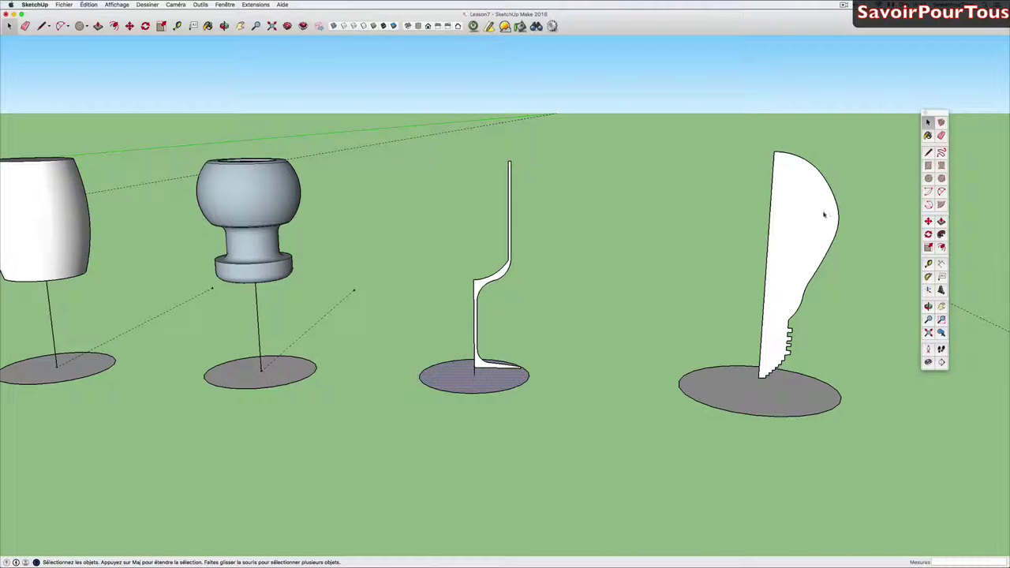
- Revolve the stemmed profile with Follow Me into a wine glass with a wide round foot
click(941, 234)
click(501, 284)
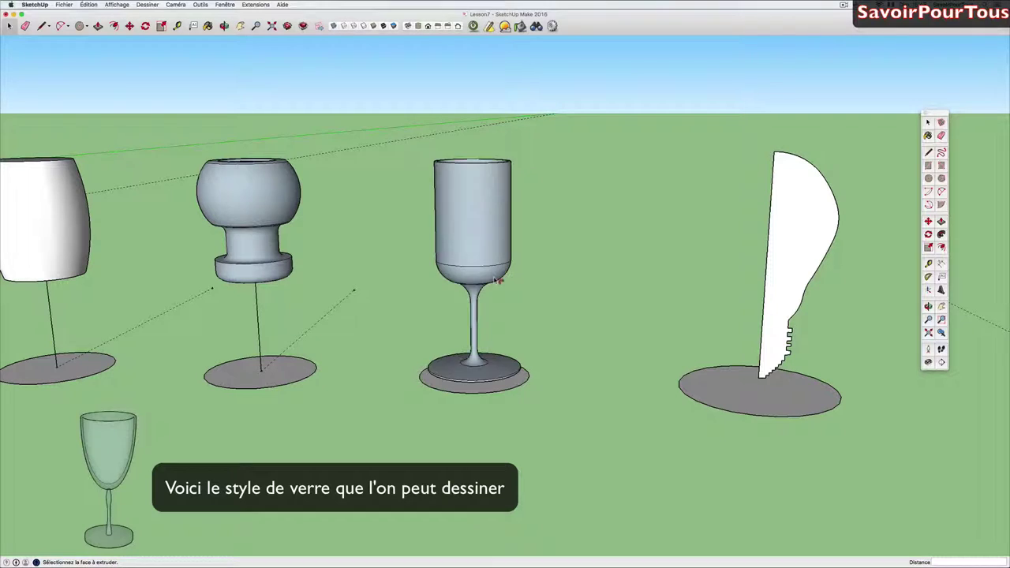
mouse_move(533, 249)
middle_down()
mouse_move(509, 361)
mouse_move(491, 274)
mouse_move(519, 135)
mouse_move(514, 203)
middle_up()
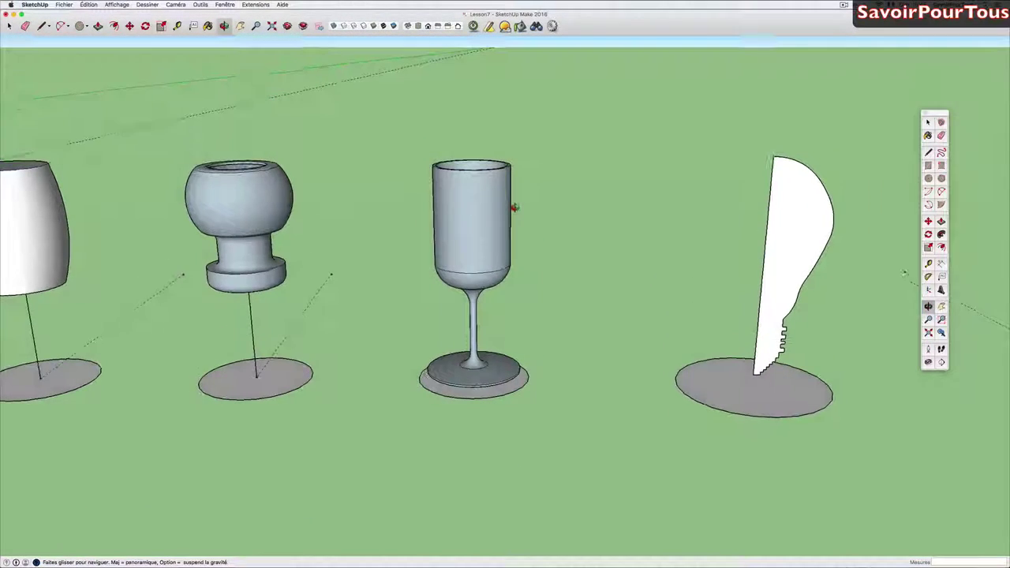
middle_drag(584, 249, 402, 236)
key(space)
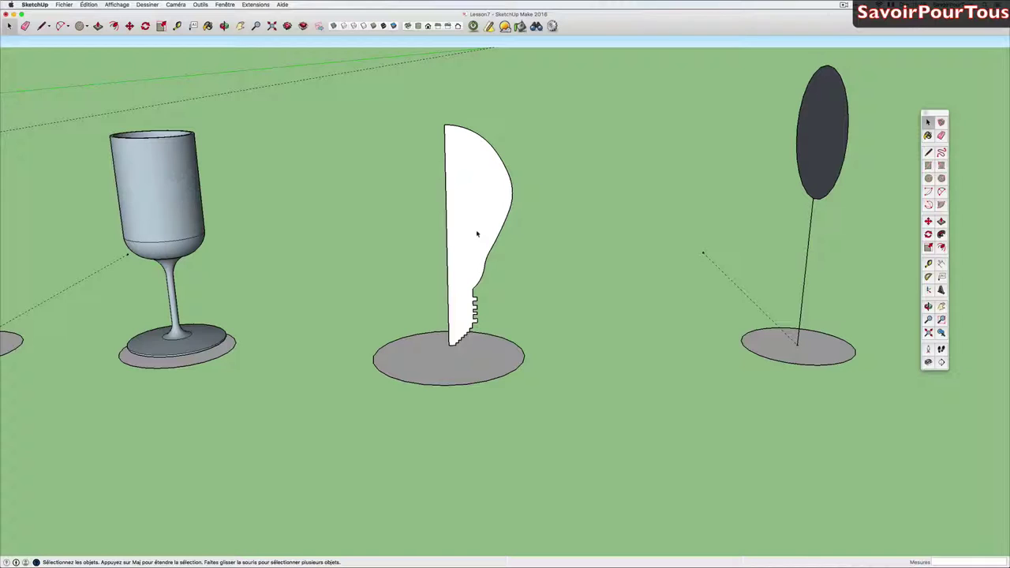
- Select the half-bulb profile group with its grey base disc and try the Follow Me tool
click(482, 368)
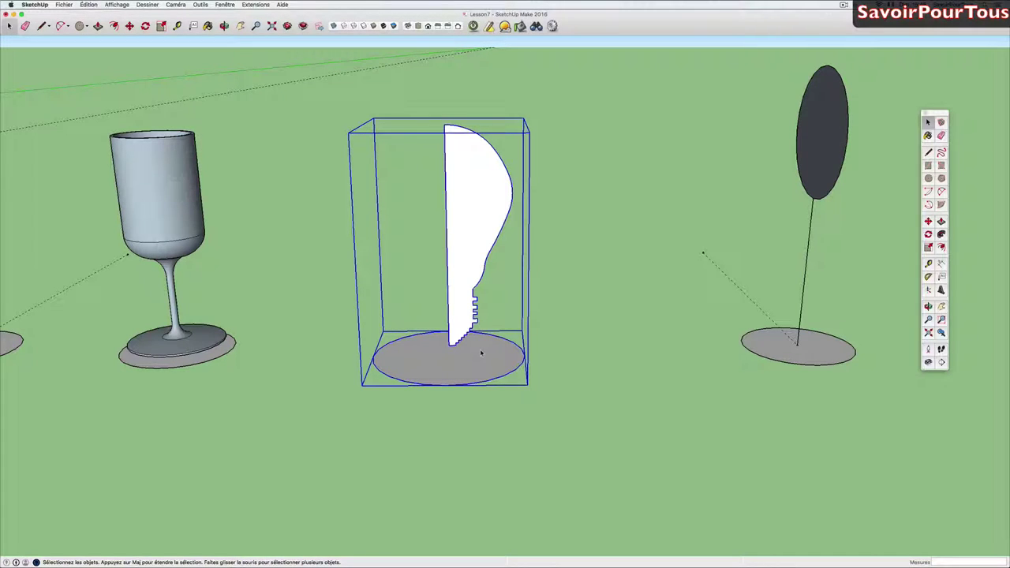
click(940, 221)
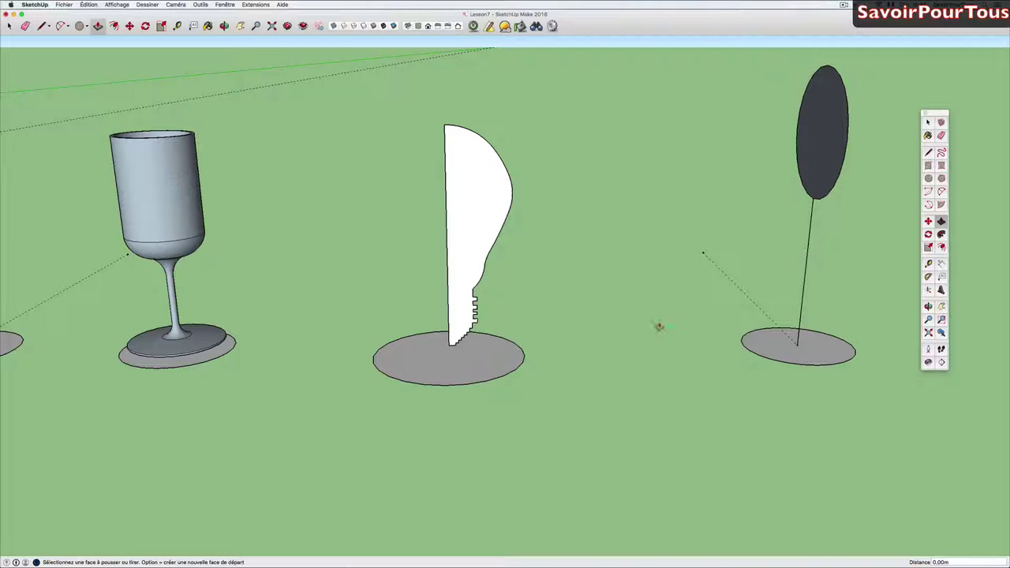
click(941, 234)
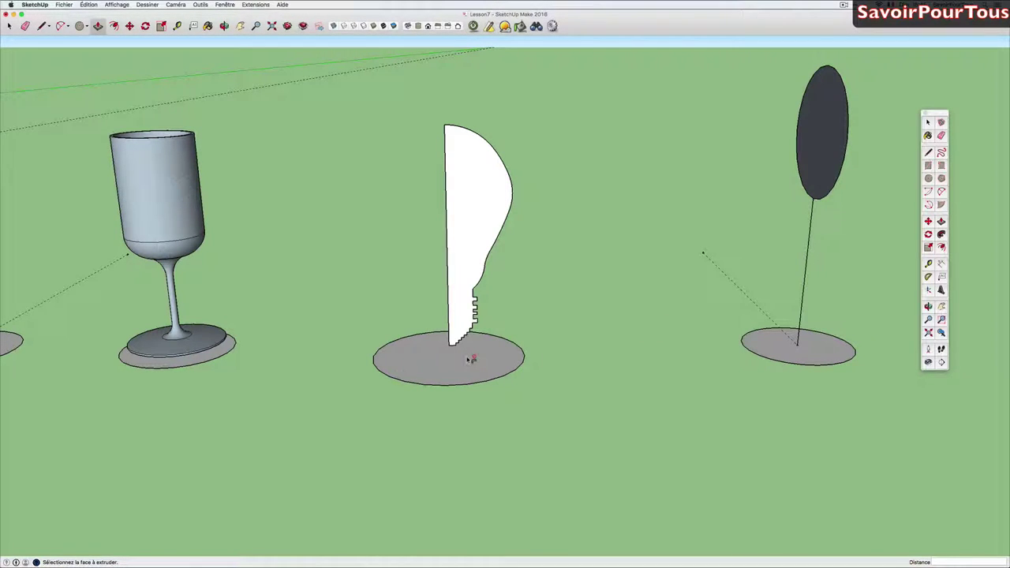
key(space)
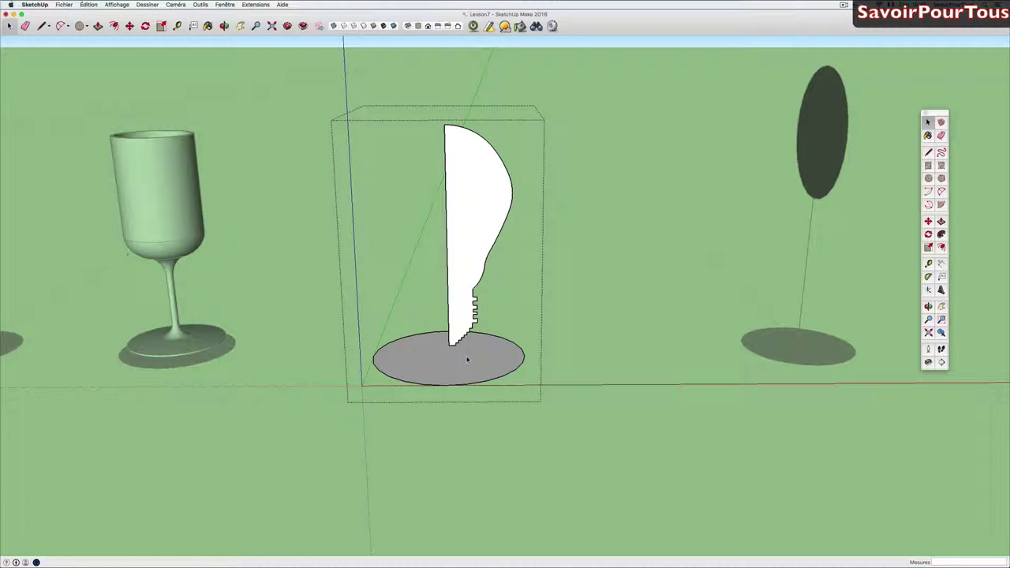
- Inside the bulb group, revolve the half-bulb profile around its base disc into a threaded light bulb
double_click(466, 357)
click(456, 358)
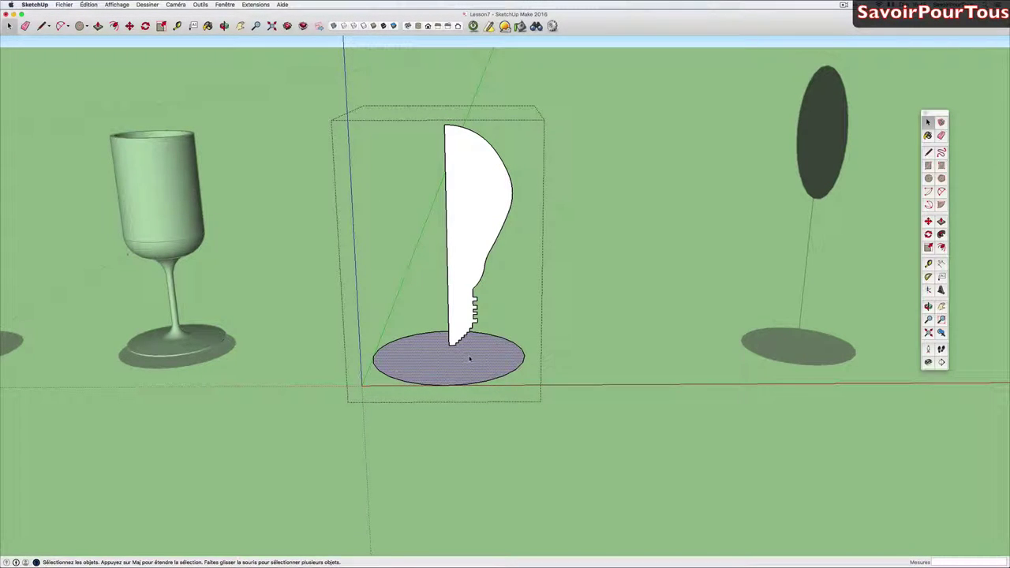
click(940, 234)
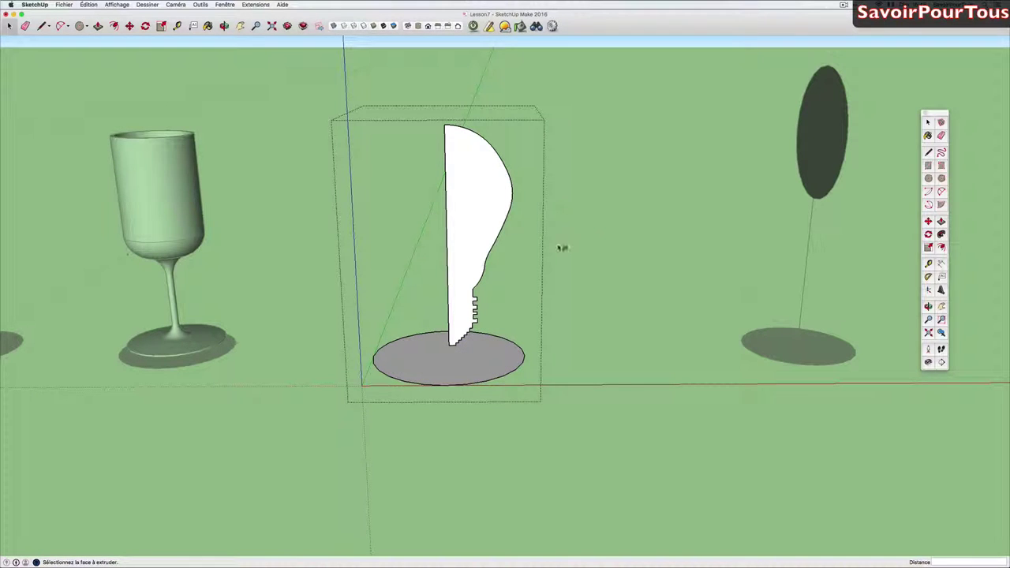
click(491, 235)
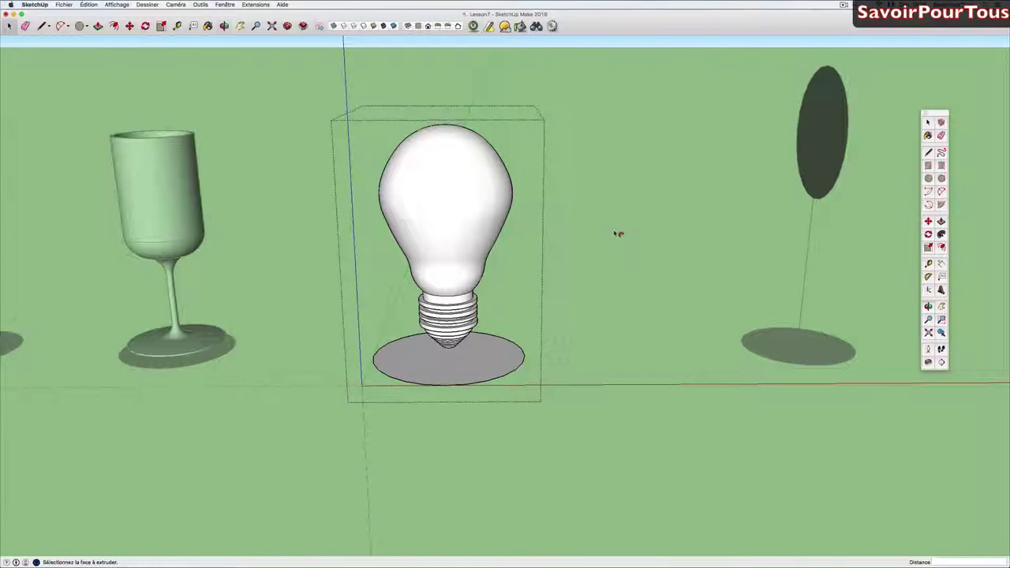
mouse_move(613, 232)
middle_down()
mouse_move(539, 206)
mouse_move(591, 219)
middle_up()
key(space)
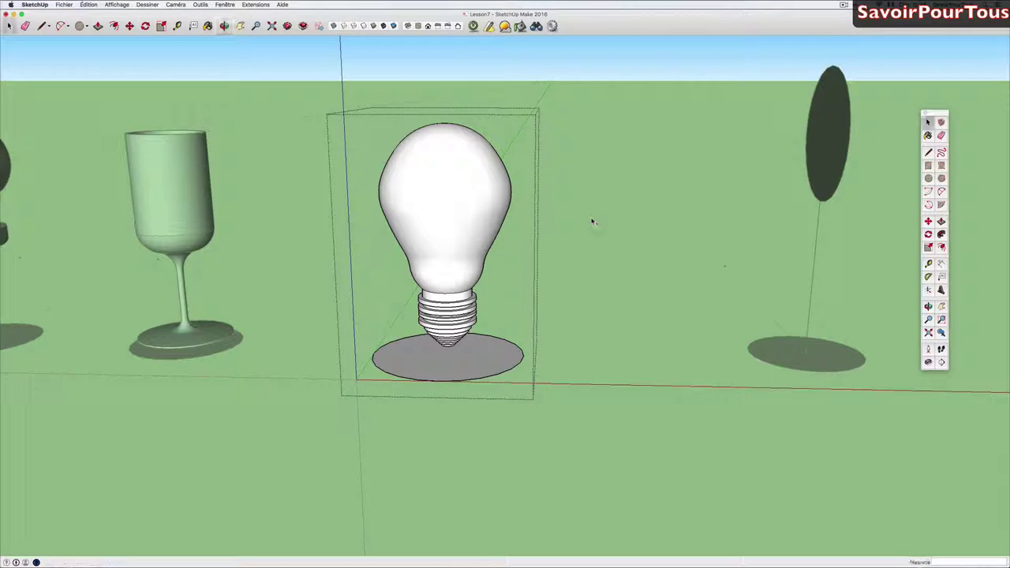
click(592, 221)
key(b)
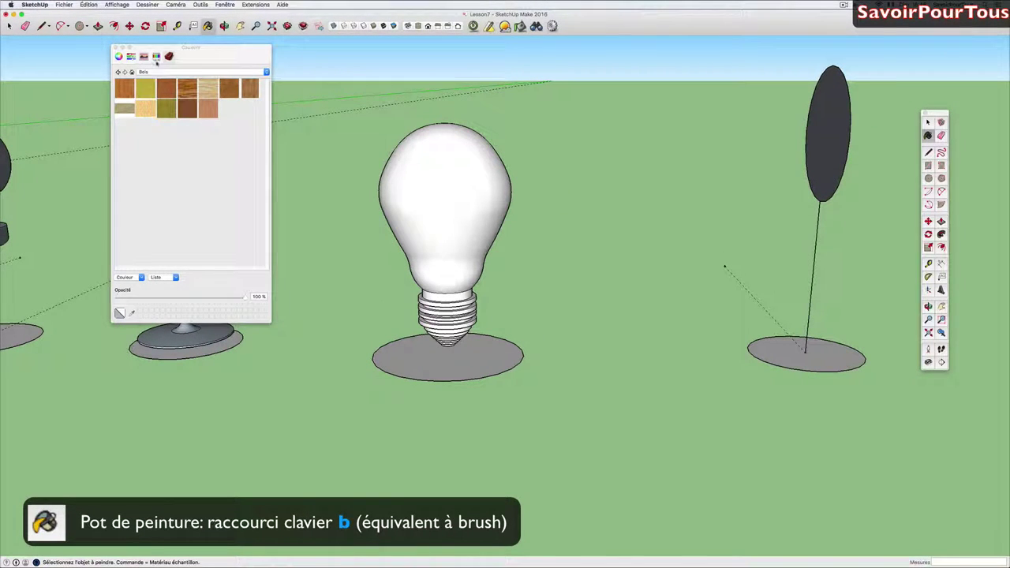
- Choose the Citron yellow crayon colour in the Materials panel
click(155, 58)
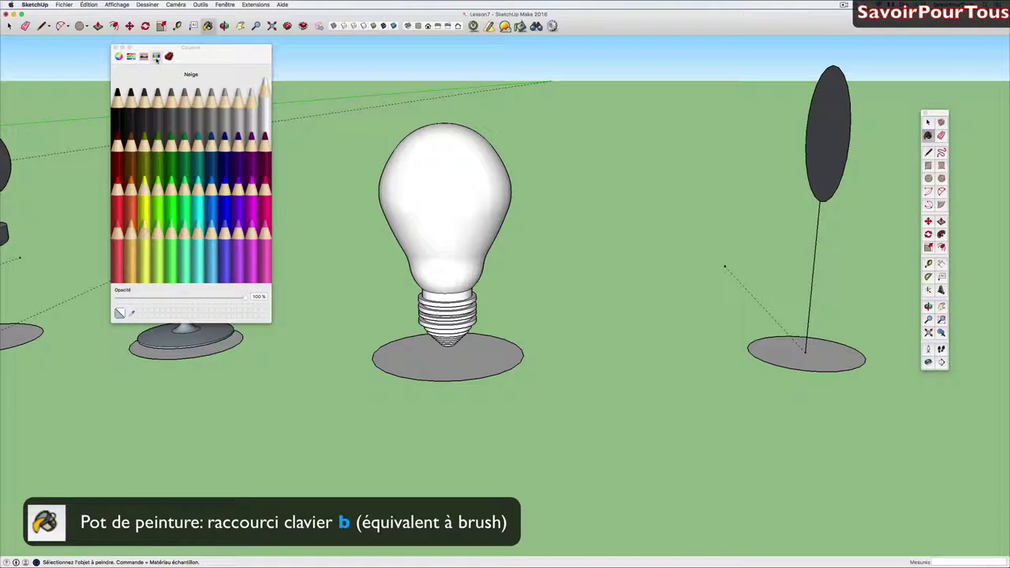
click(145, 177)
key(space)
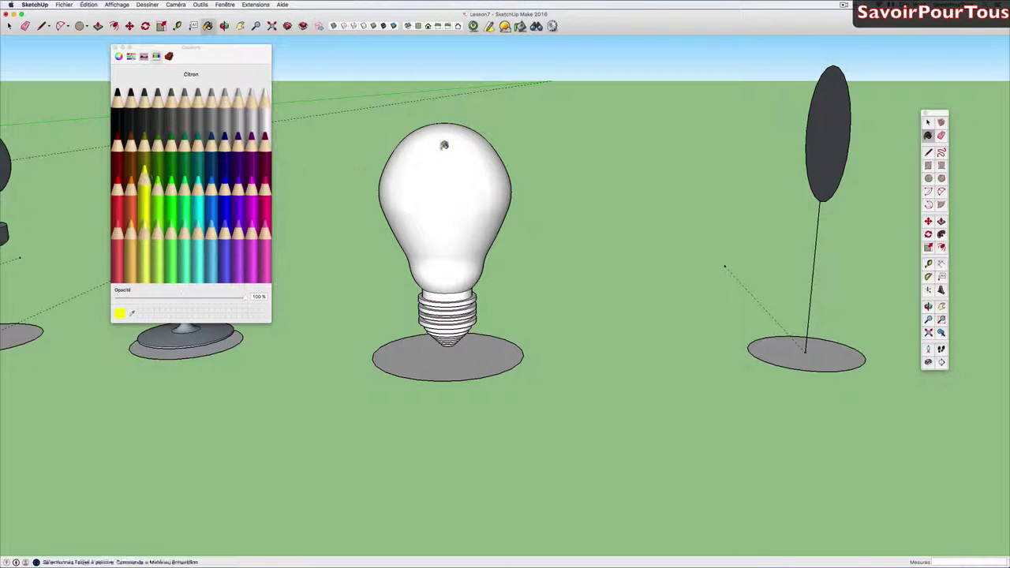
- Paint the bulb's glass Citron yellow inside its group, leaving the threaded base white
double_click(444, 153)
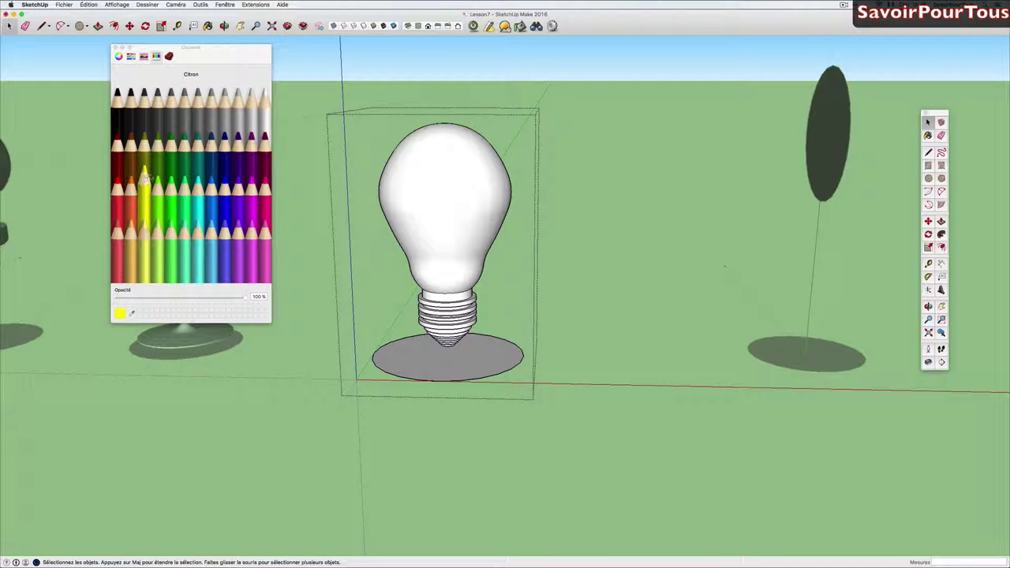
click(430, 196)
key(b)
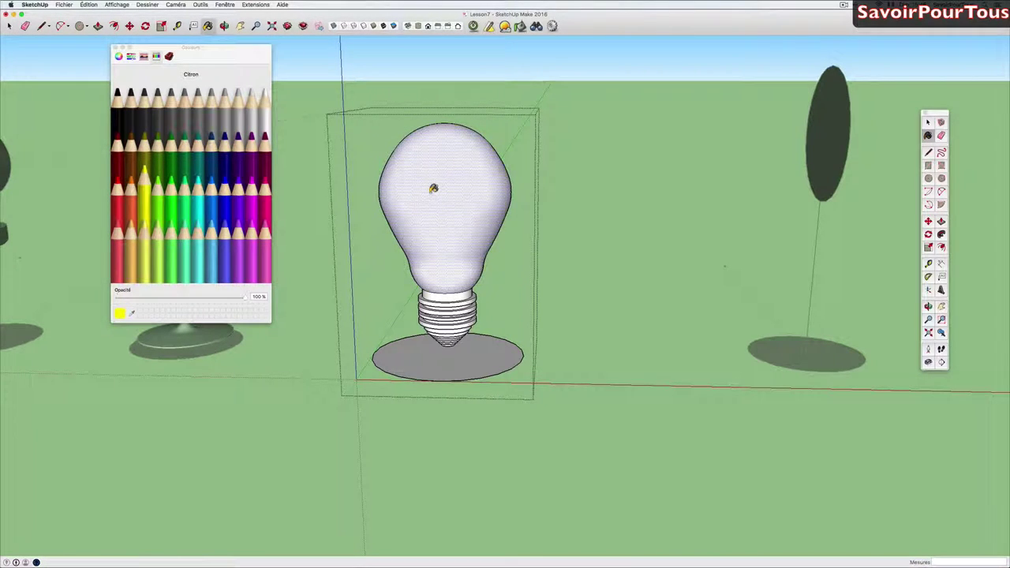
click(446, 199)
scroll(451, 202, up, 2)
scroll(460, 218, up, 2)
scroll(460, 218, down, 2)
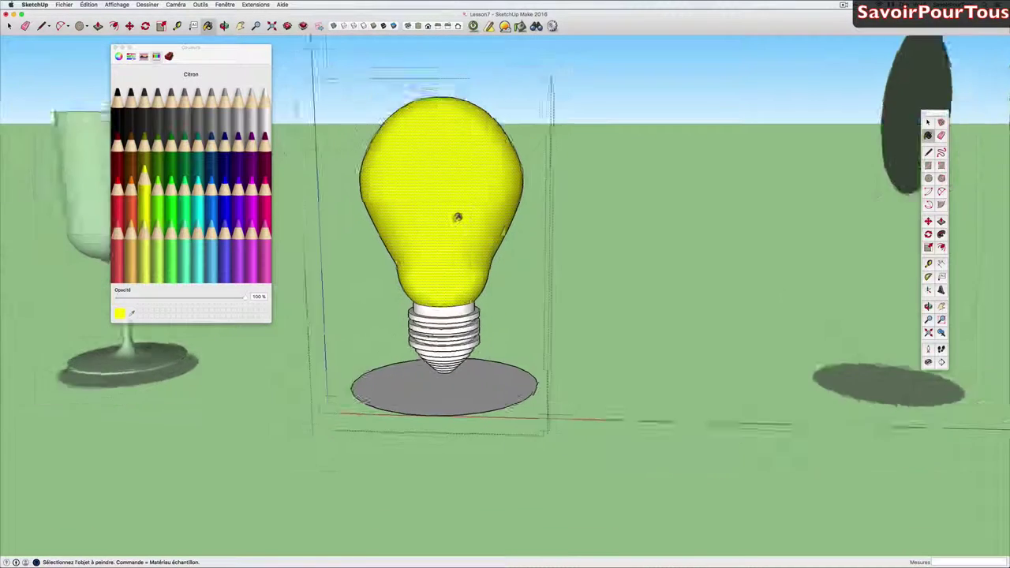
scroll(456, 217, down, 2)
scroll(452, 217, up, 2)
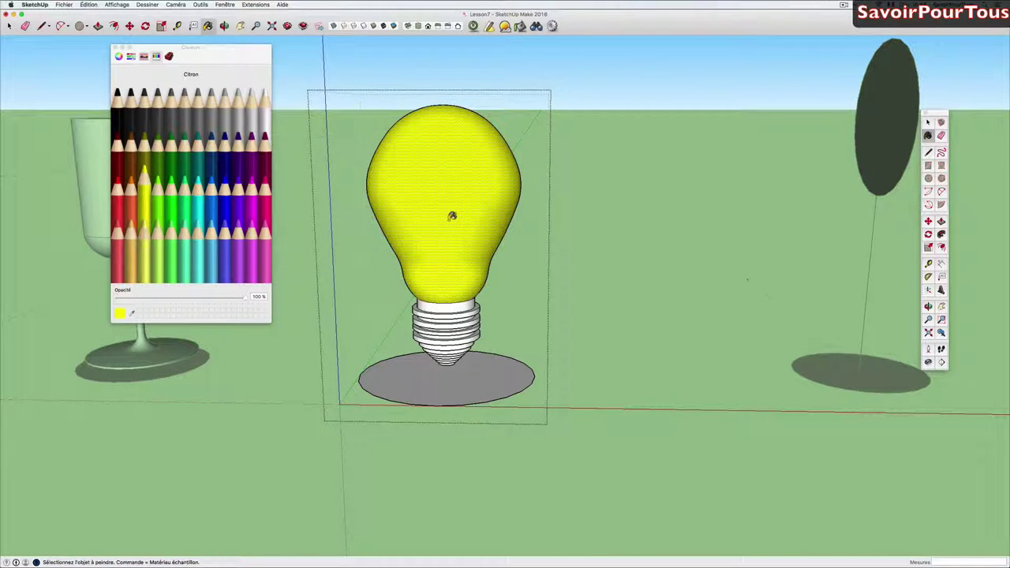
key(space)
click(532, 204)
- Close the Colours panel and orbit the view to face the ellipse on its stem
scroll(532, 204, down, 3)
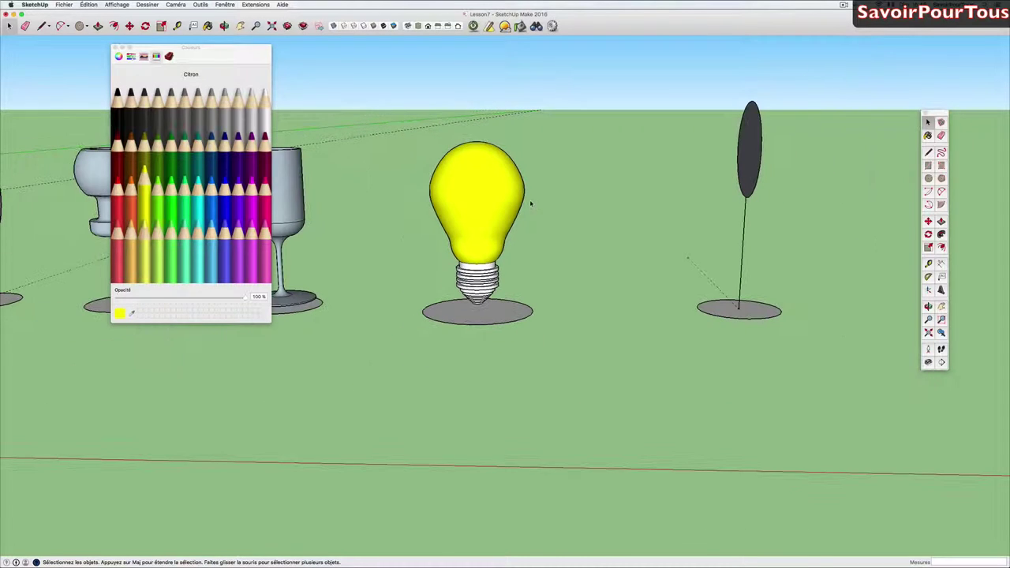
scroll(532, 203, down, 2)
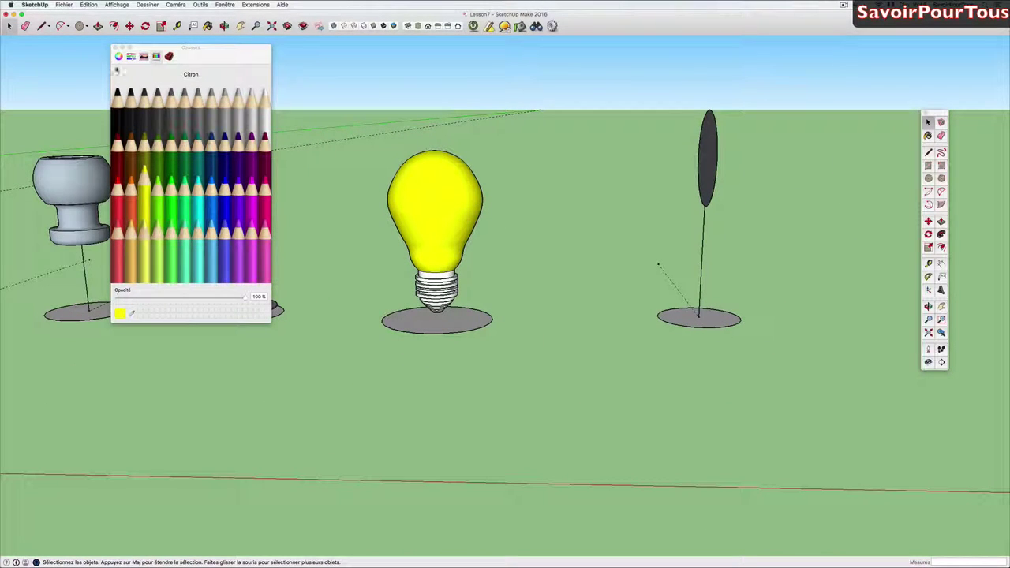
click(116, 47)
mouse_move(506, 196)
middle_down()
mouse_move(593, 211)
mouse_move(583, 218)
middle_up()
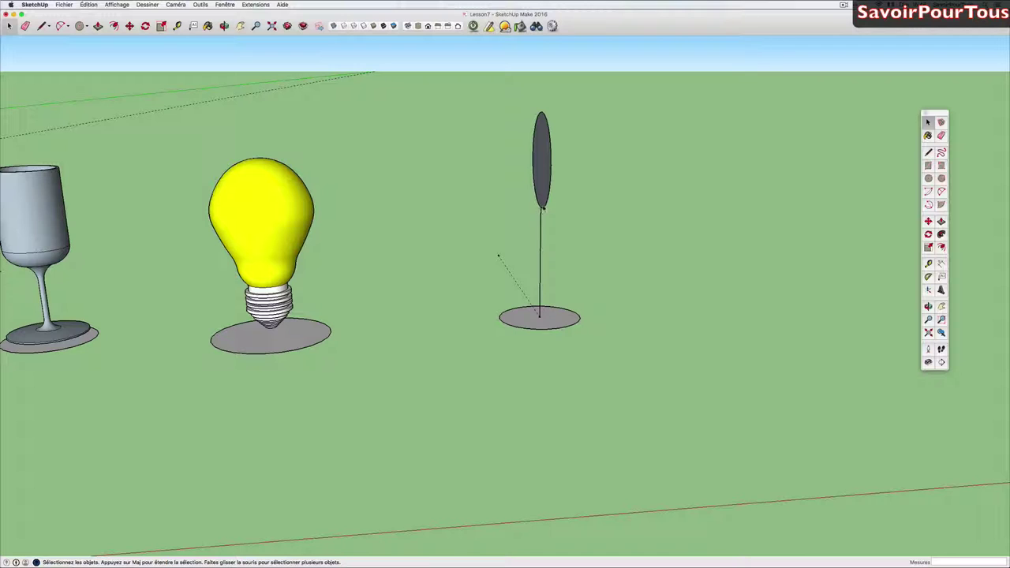
mouse_move(542, 208)
middle_down()
mouse_move(554, 220)
mouse_move(534, 219)
mouse_move(588, 216)
mouse_move(544, 219)
middle_up()
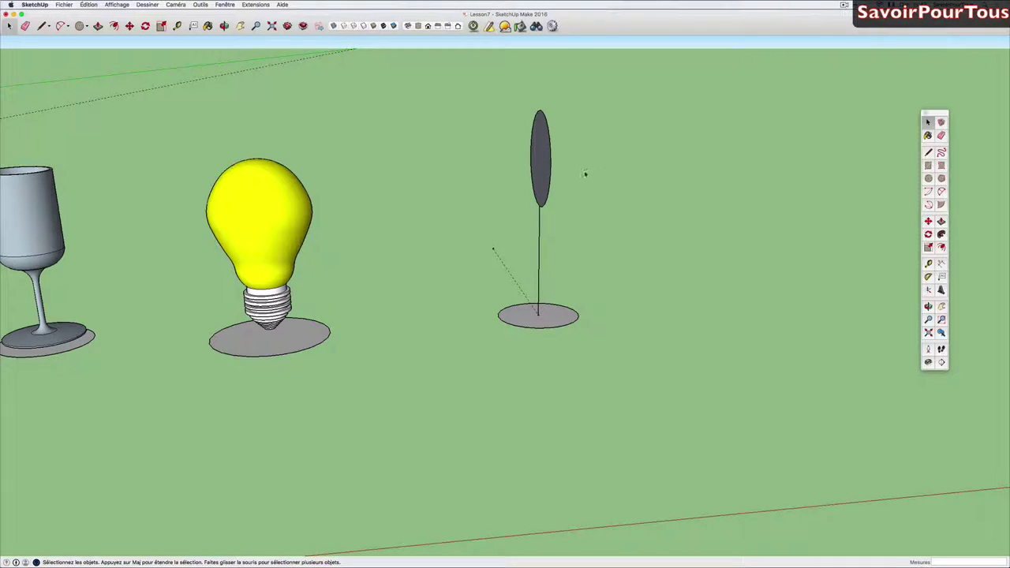
mouse_move(586, 174)
middle_down()
mouse_move(568, 187)
mouse_move(584, 189)
middle_up()
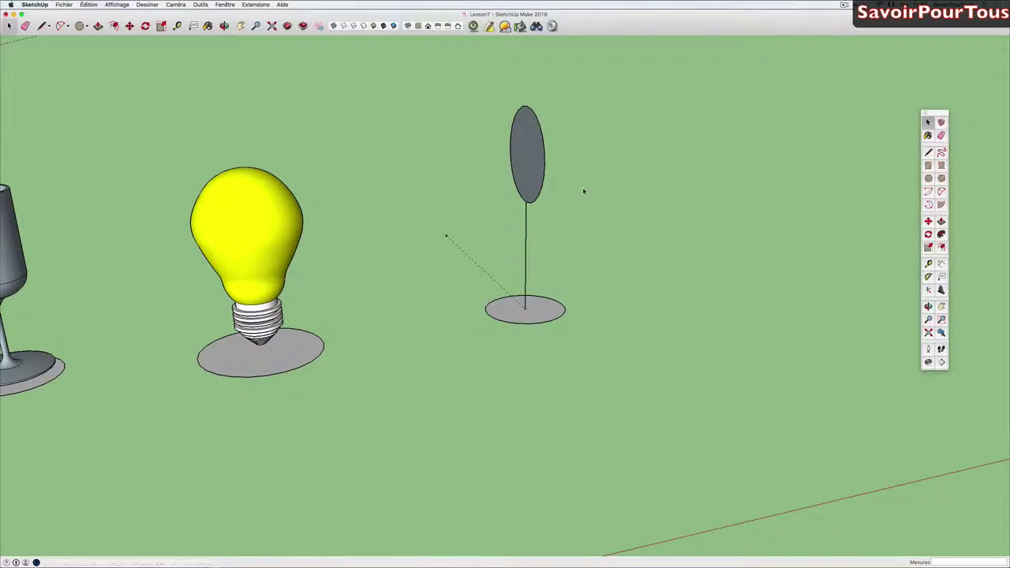
- Revolve the vertical ellipse around its base disc into a sphere, then view the whole row of models
click(540, 313)
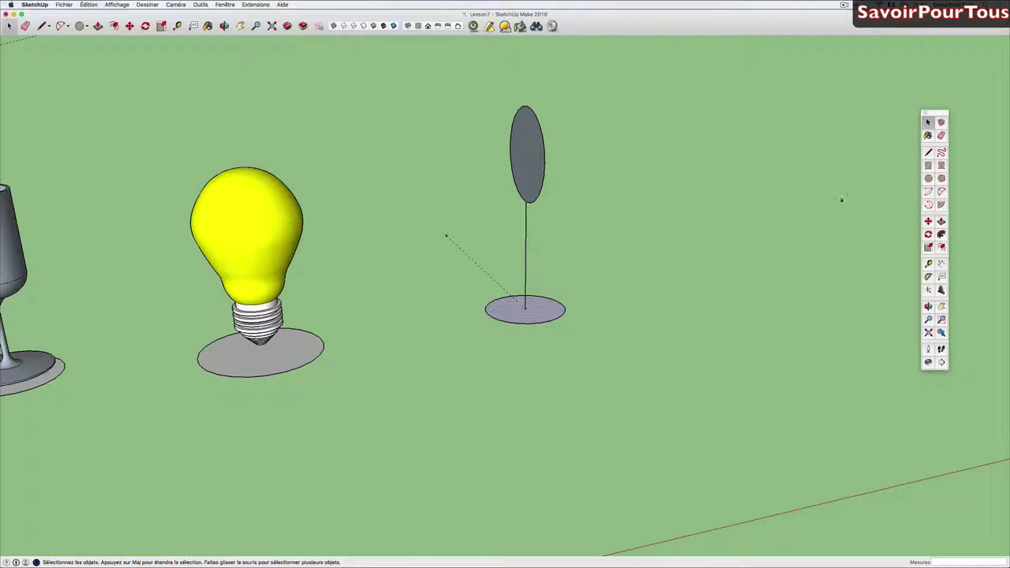
click(938, 229)
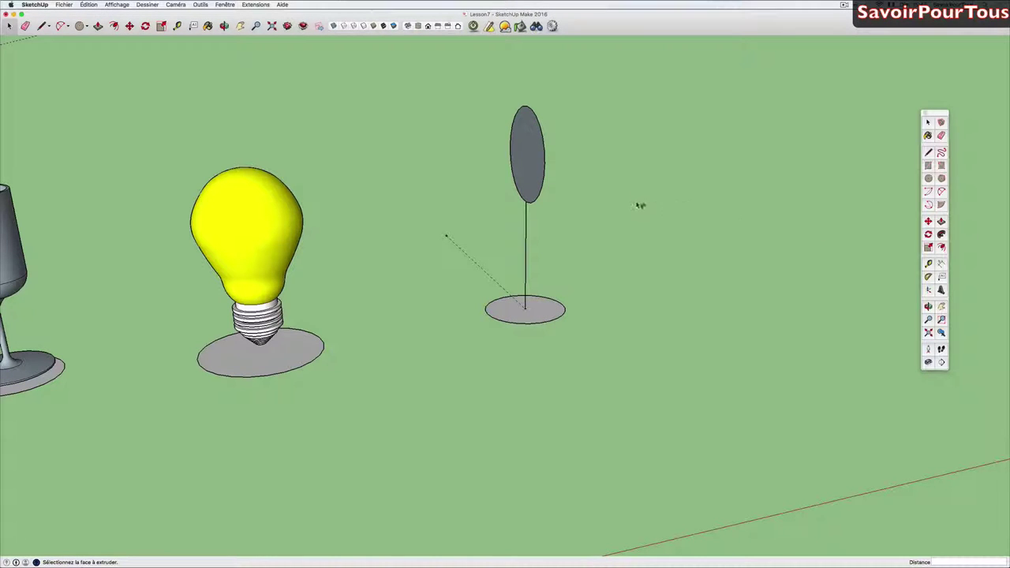
click(542, 169)
mouse_move(696, 184)
middle_down()
mouse_move(463, 126)
mouse_move(579, 151)
mouse_move(592, 164)
middle_up()
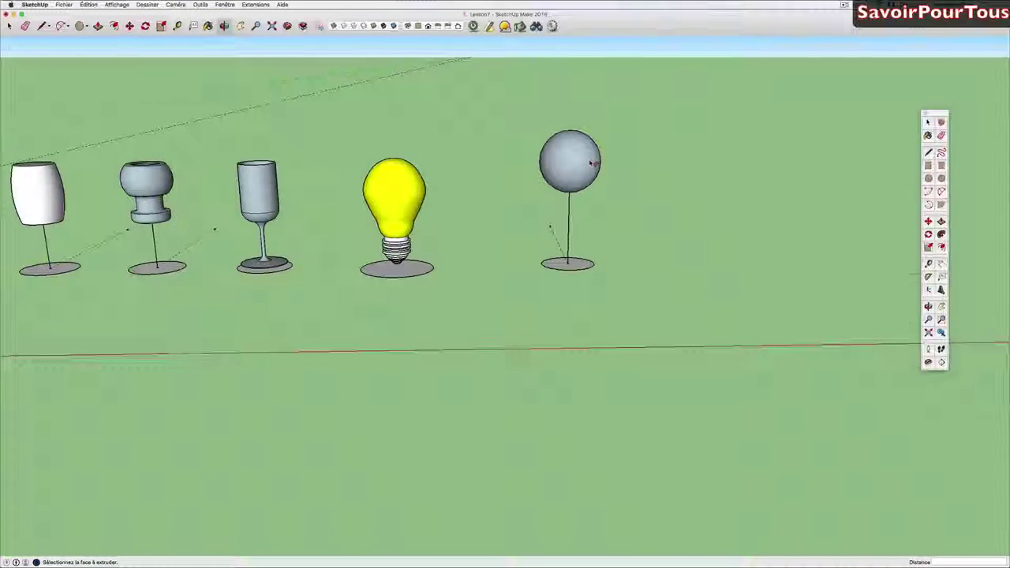
scroll(592, 163, down, 3)
scroll(592, 163, down, 1)
scroll(592, 163, down, 1)
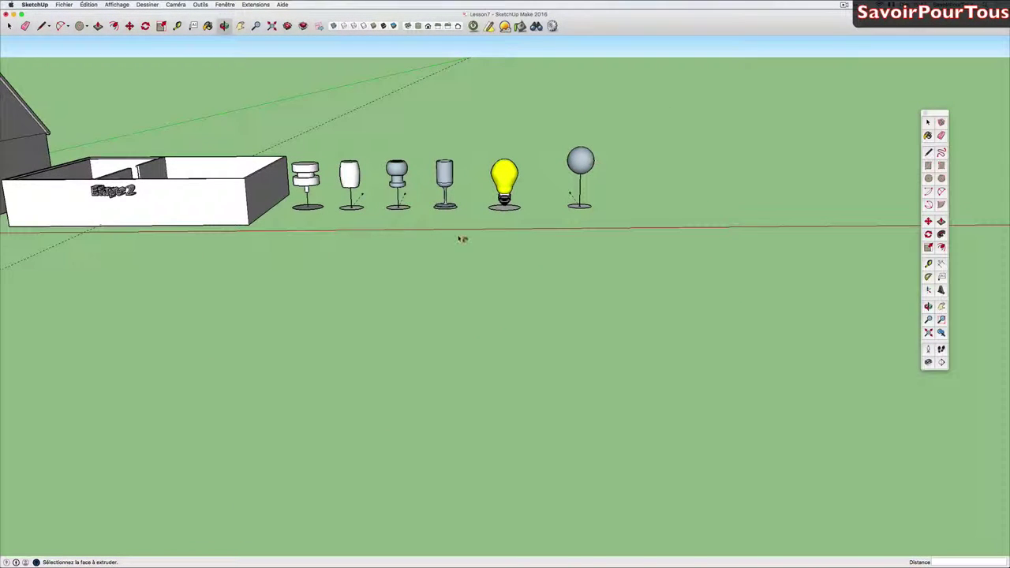
mouse_move(394, 269)
middle_down()
mouse_move(576, 268)
mouse_move(462, 254)
mouse_move(595, 264)
middle_up()
scroll(600, 266, down, 2)
scroll(600, 266, down, 2)
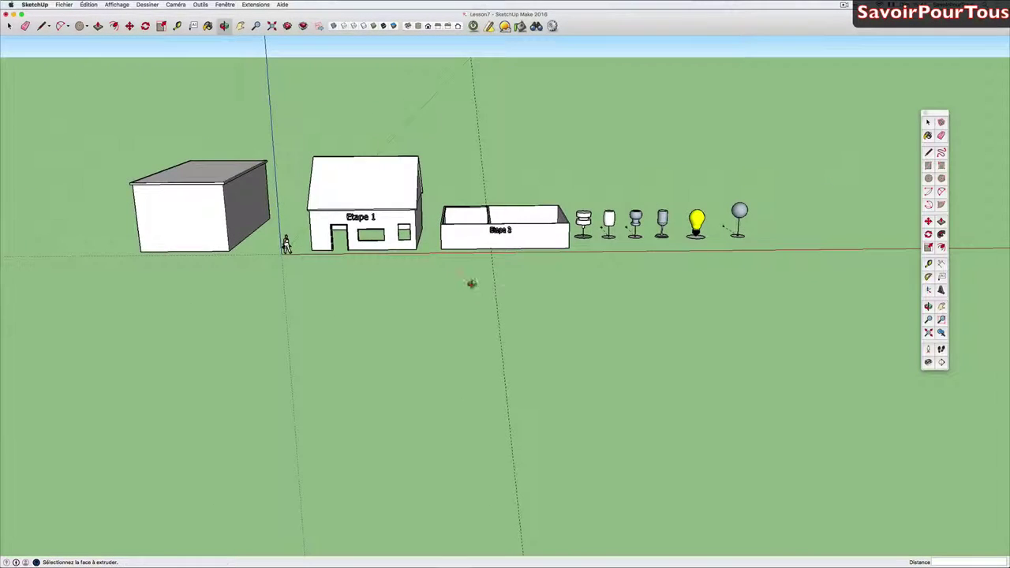
mouse_move(471, 283)
middle_down()
mouse_move(558, 288)
mouse_move(505, 293)
mouse_move(520, 308)
mouse_move(575, 308)
middle_up()
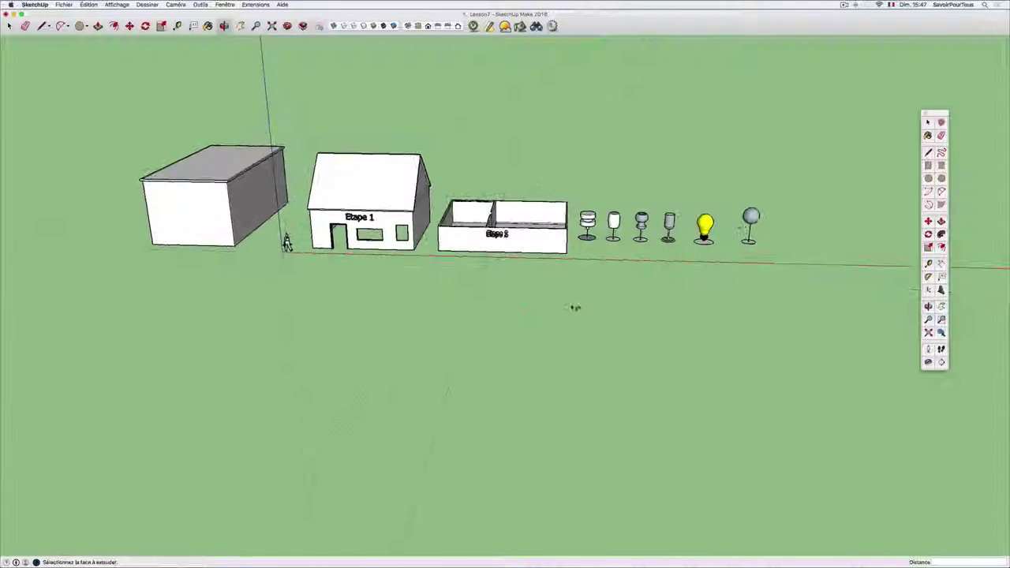